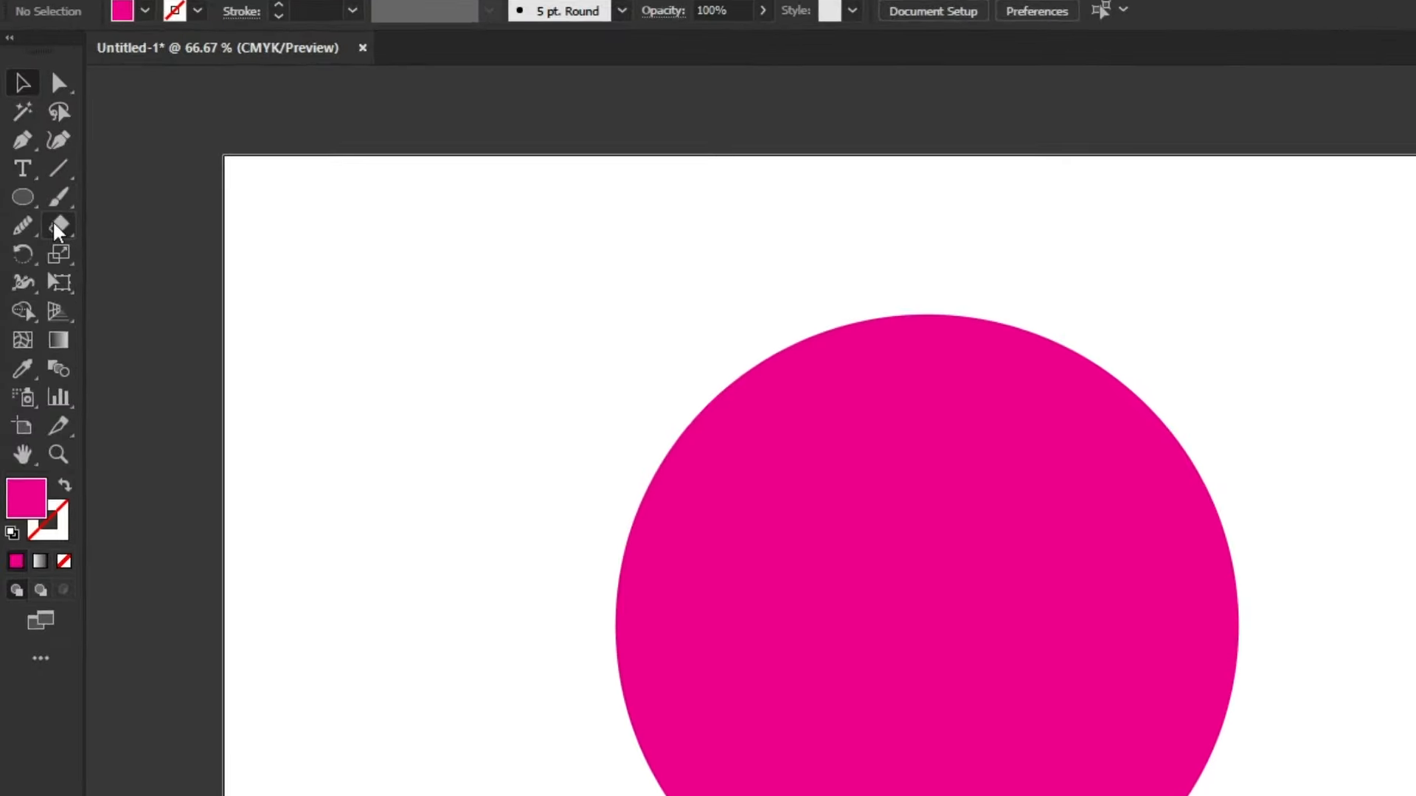
Cut the magenta circle into five wavy horizontal bands with four freehand cuts of the Knife tool.
click(37, 172)
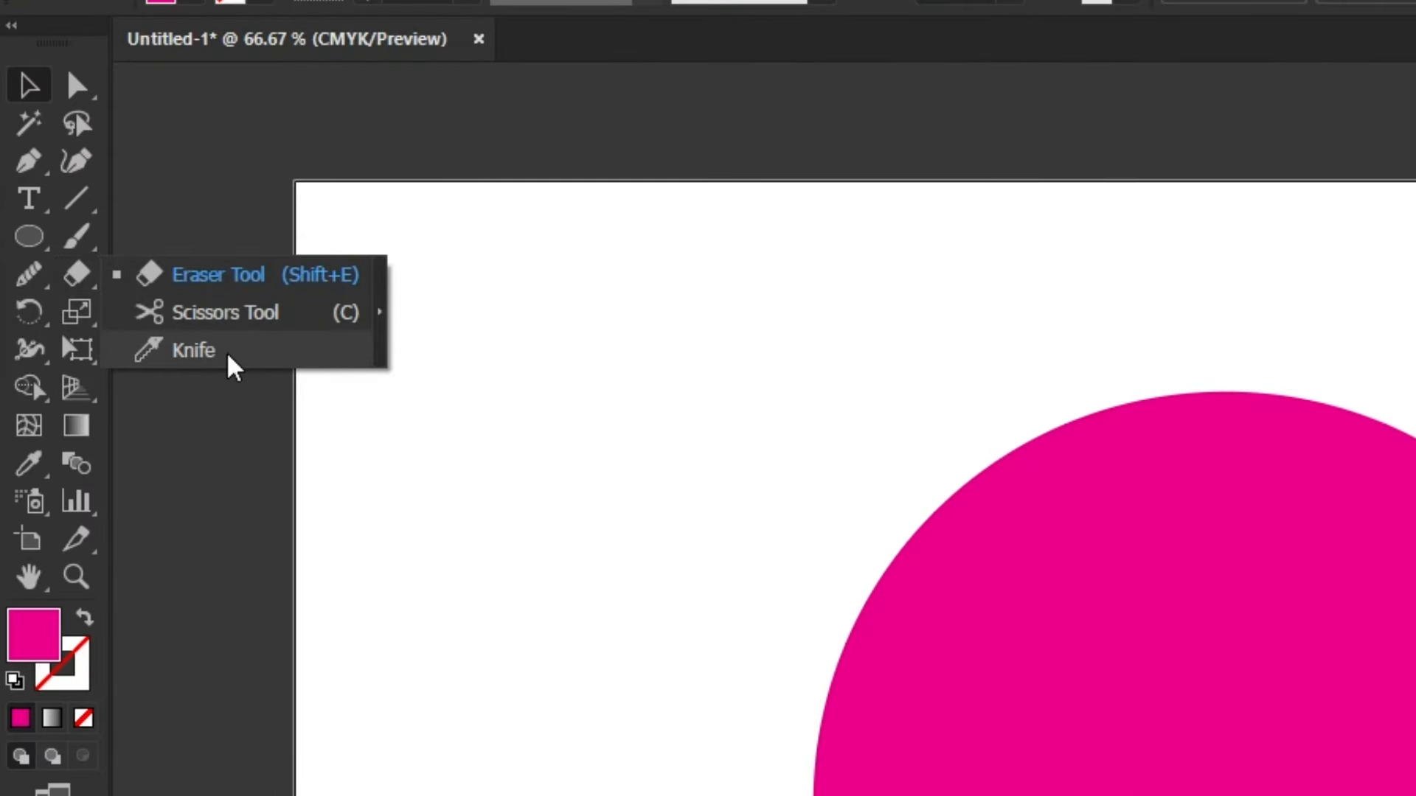
click(202, 353)
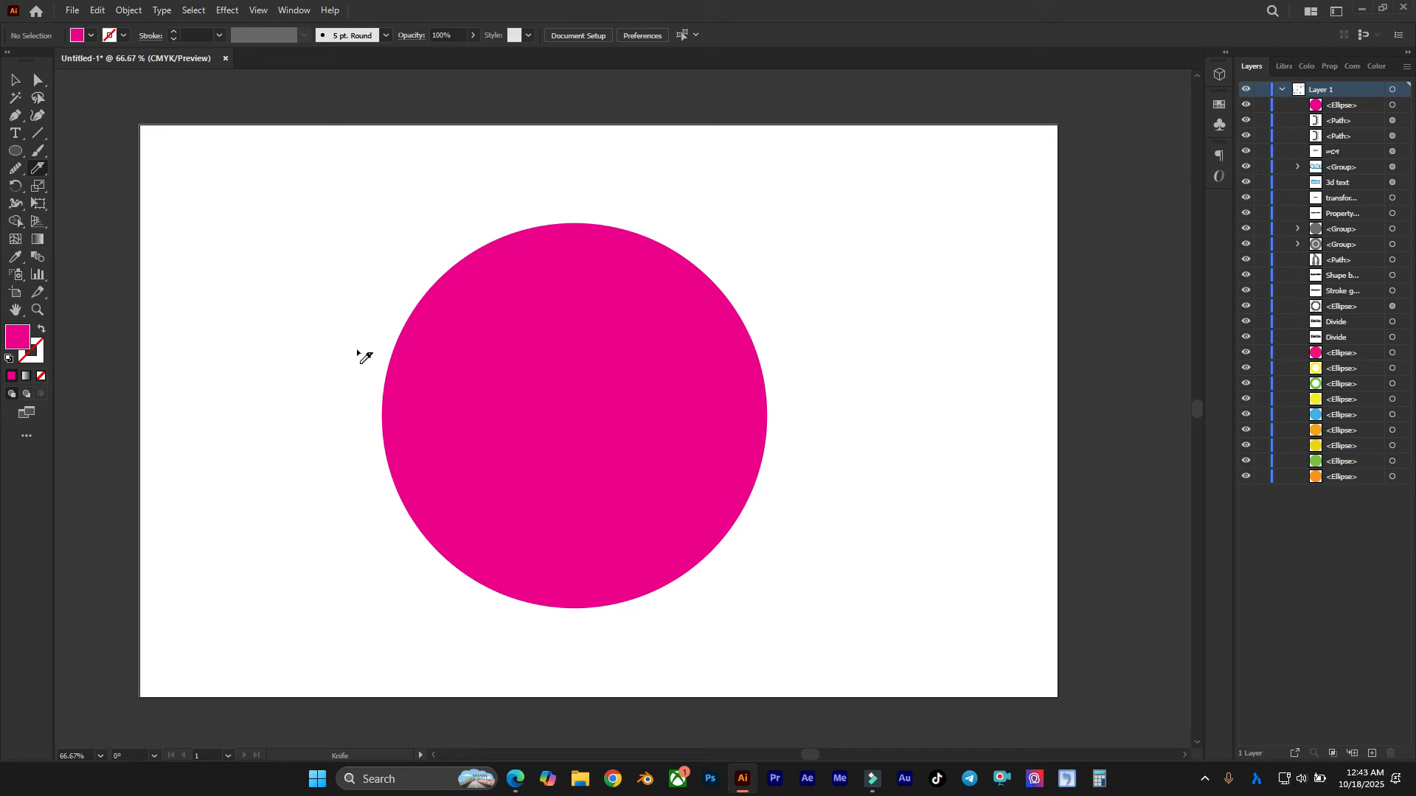
mouse_move(358, 350)
mouse_down()
mouse_move(432, 311)
mouse_move(562, 361)
mouse_move(635, 354)
mouse_move(703, 319)
mouse_move(755, 268)
mouse_up()
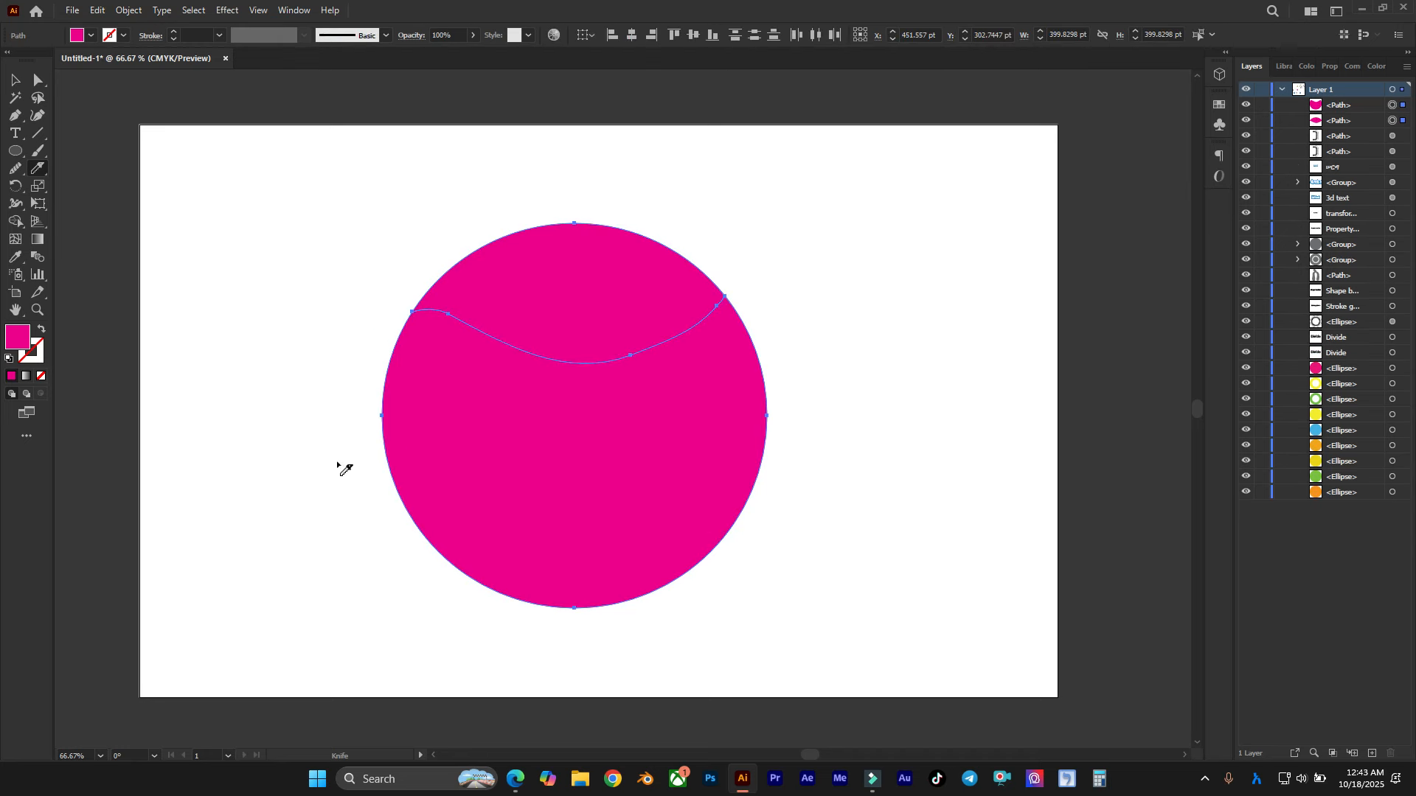
mouse_move(345, 427)
mouse_down()
mouse_move(391, 395)
mouse_move(465, 379)
mouse_move(571, 425)
mouse_move(678, 444)
mouse_move(769, 395)
mouse_move(789, 362)
mouse_up()
mouse_move(339, 511)
mouse_down()
mouse_move(457, 461)
mouse_move(764, 508)
mouse_up()
mouse_move(726, 590)
mouse_down()
mouse_move(674, 558)
mouse_move(539, 527)
mouse_move(337, 542)
mouse_up()
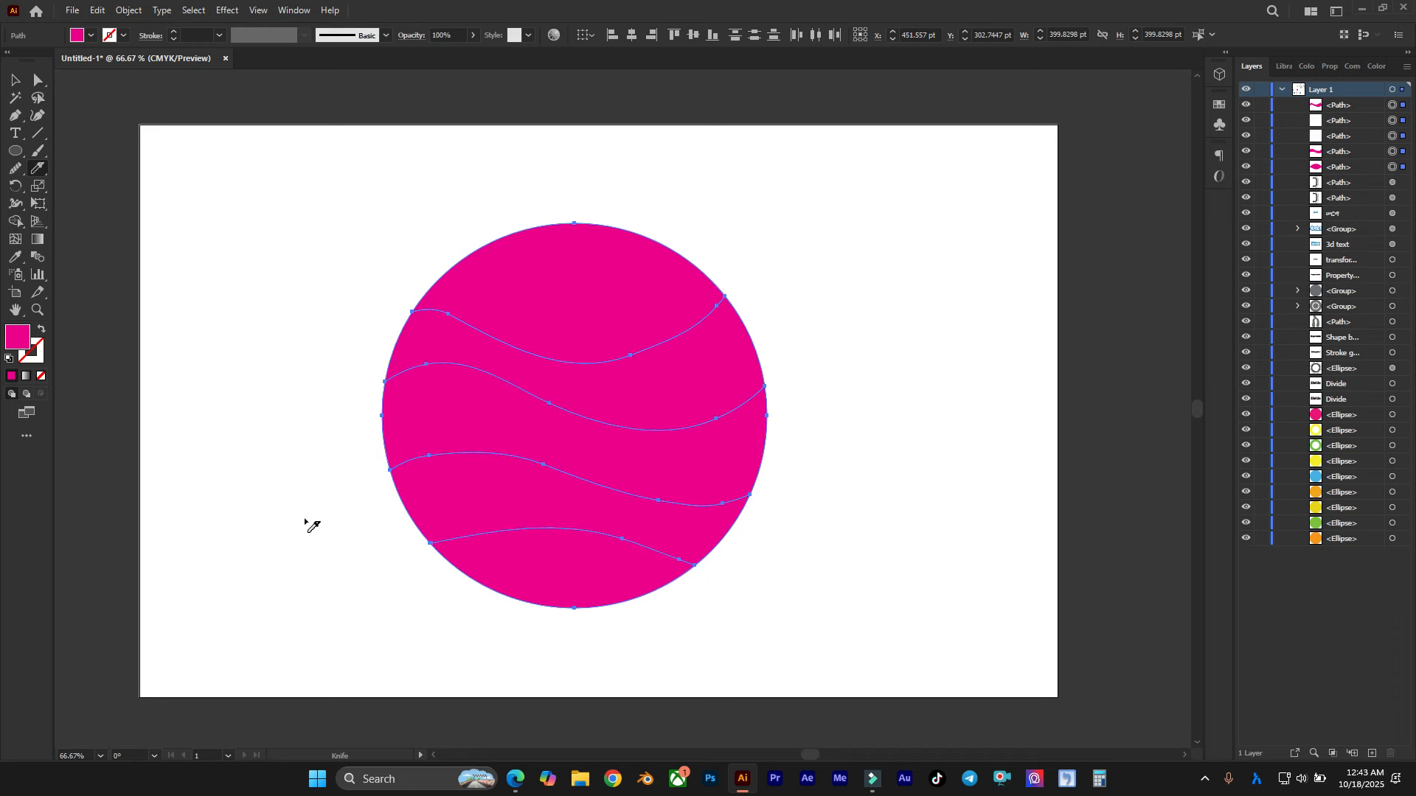
Move the cut bands of the magenta circle upward to spread them apart.
click(14, 79)
mouse_move(625, 263)
mouse_down()
mouse_move(624, 247)
mouse_move(606, 258)
mouse_up()
click(794, 197)
click(620, 253)
drag(679, 371, 674, 344)
drag(675, 453, 674, 422)
mouse_move(655, 507)
mouse_down()
mouse_move(667, 512)
mouse_move(667, 494)
mouse_up()
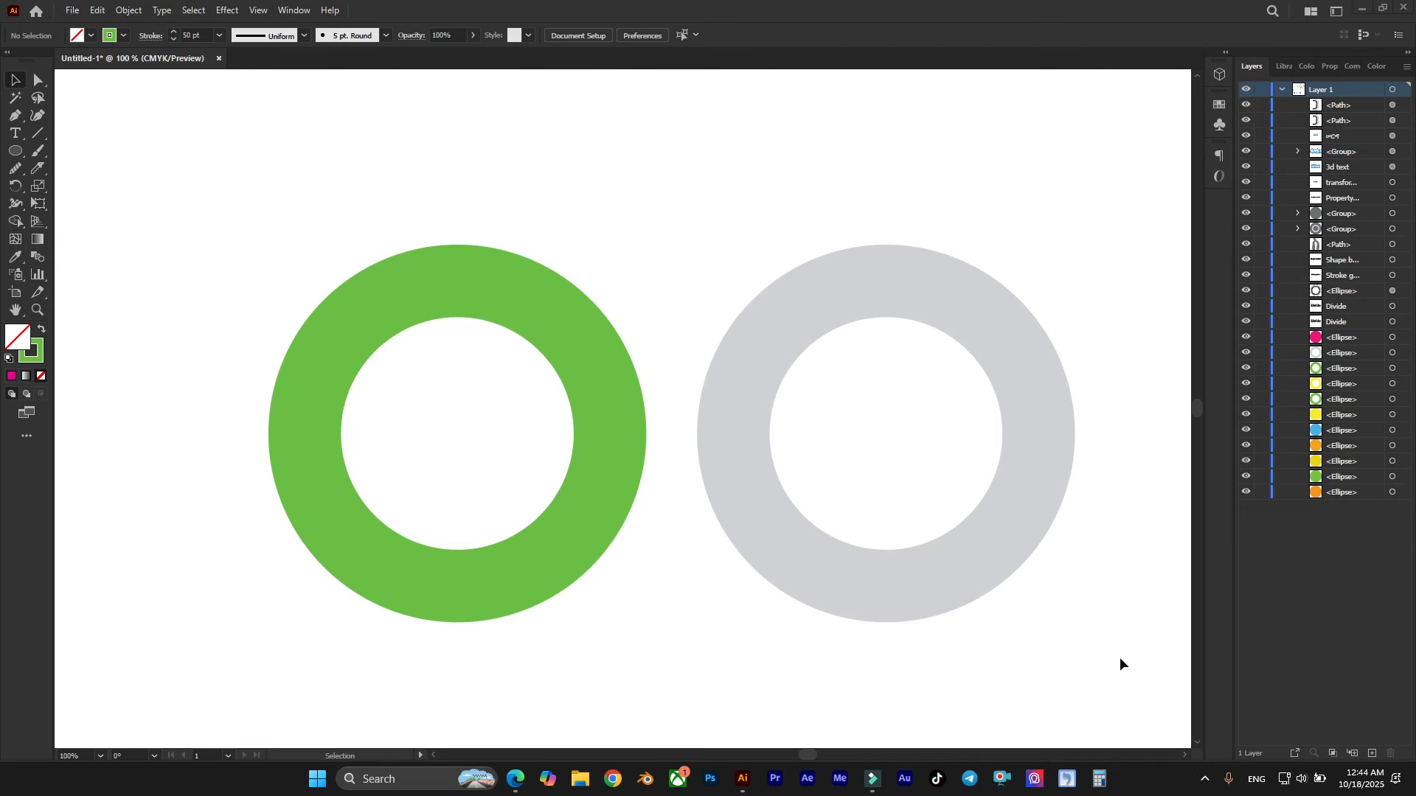
Give the green ring's stroke a linear white-to-black gradient applied across the stroke.
scroll(796, 434, down, 1)
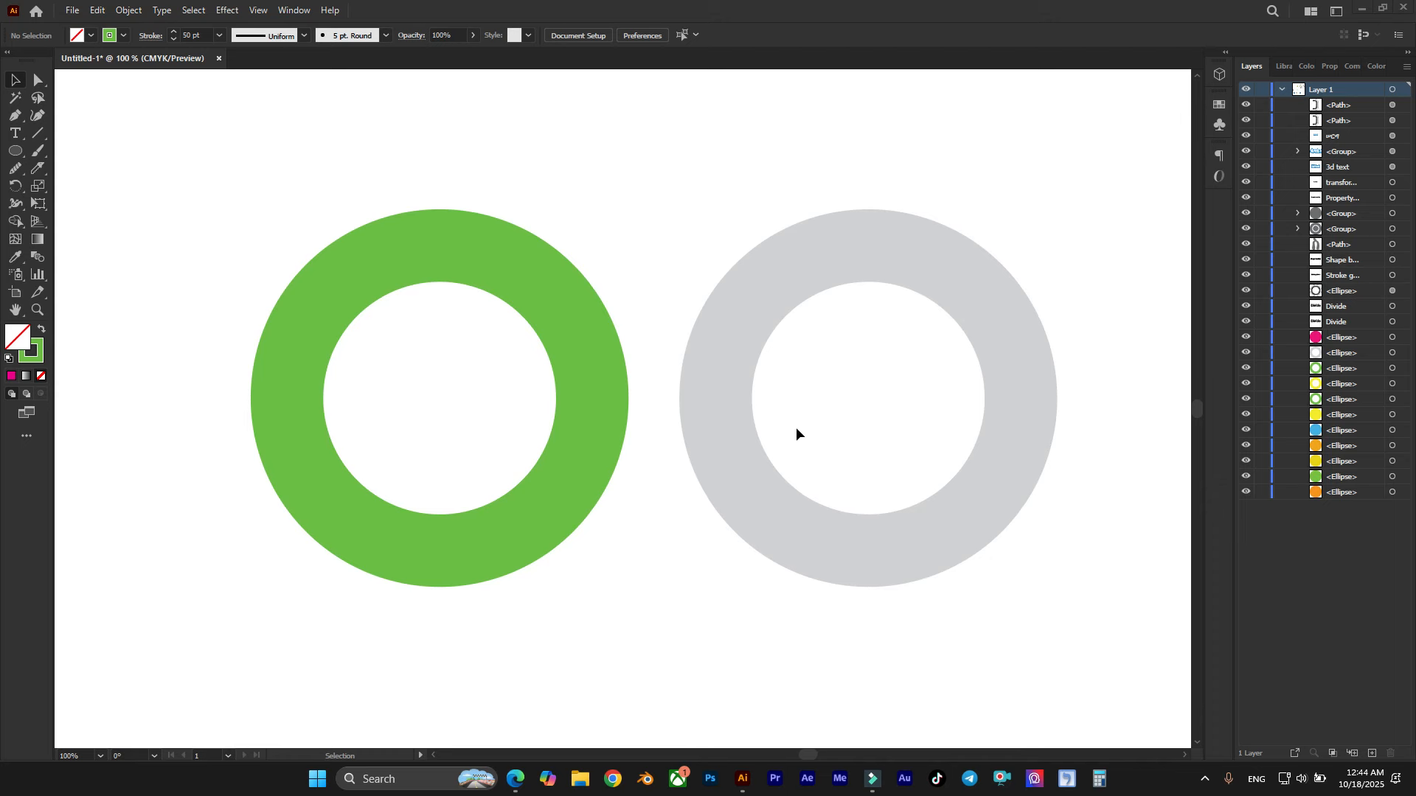
scroll(758, 433, right, 1)
drag(485, 177, 345, 391)
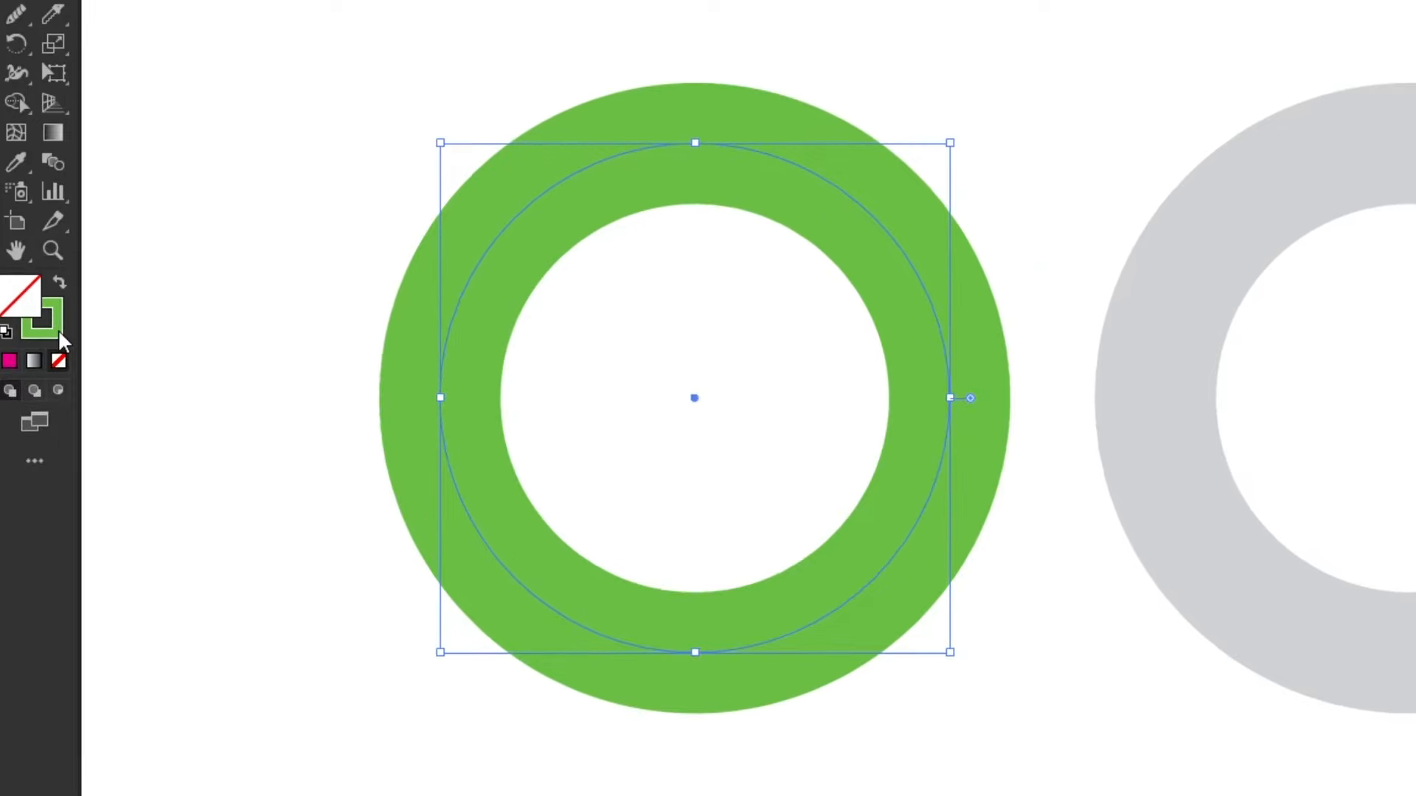
click(56, 313)
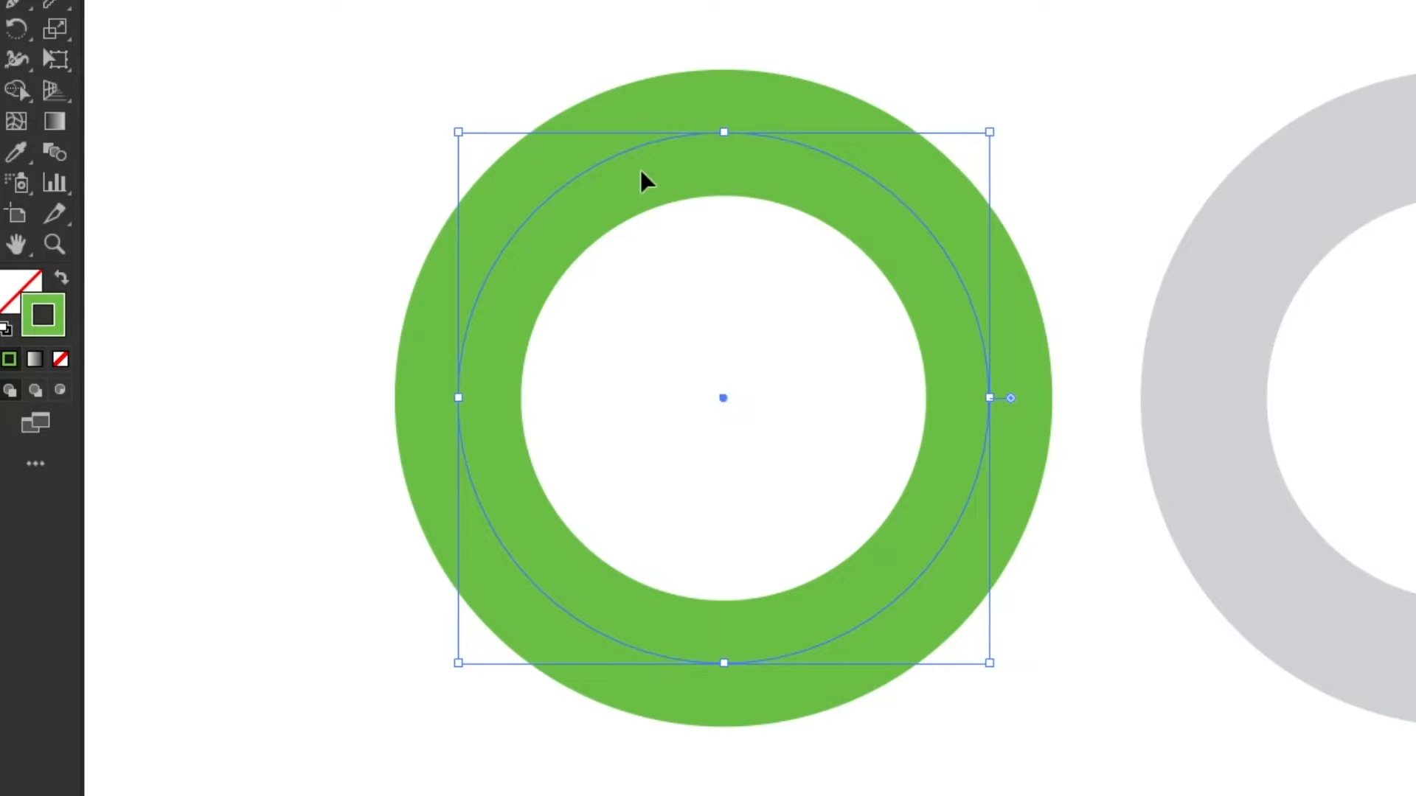
click(506, 10)
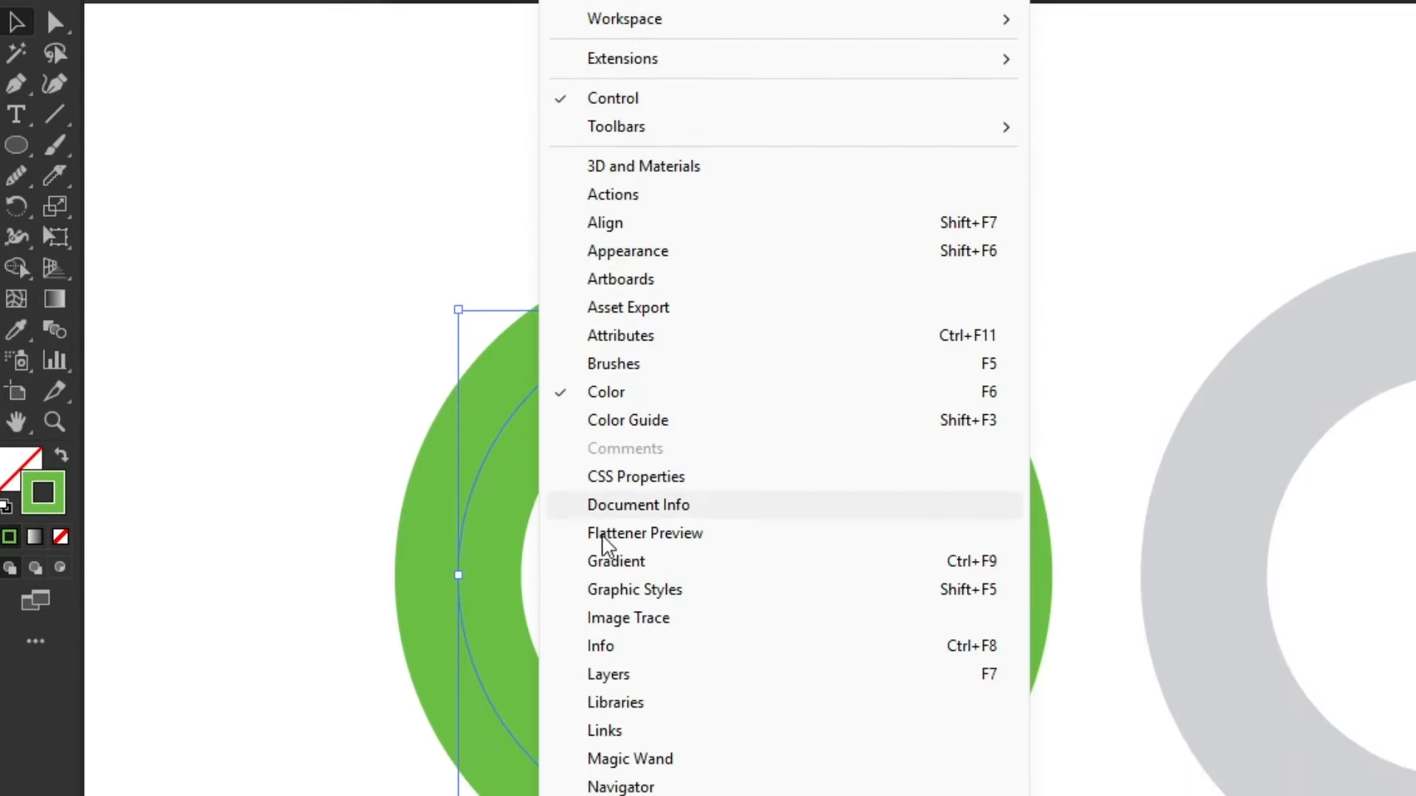
click(640, 436)
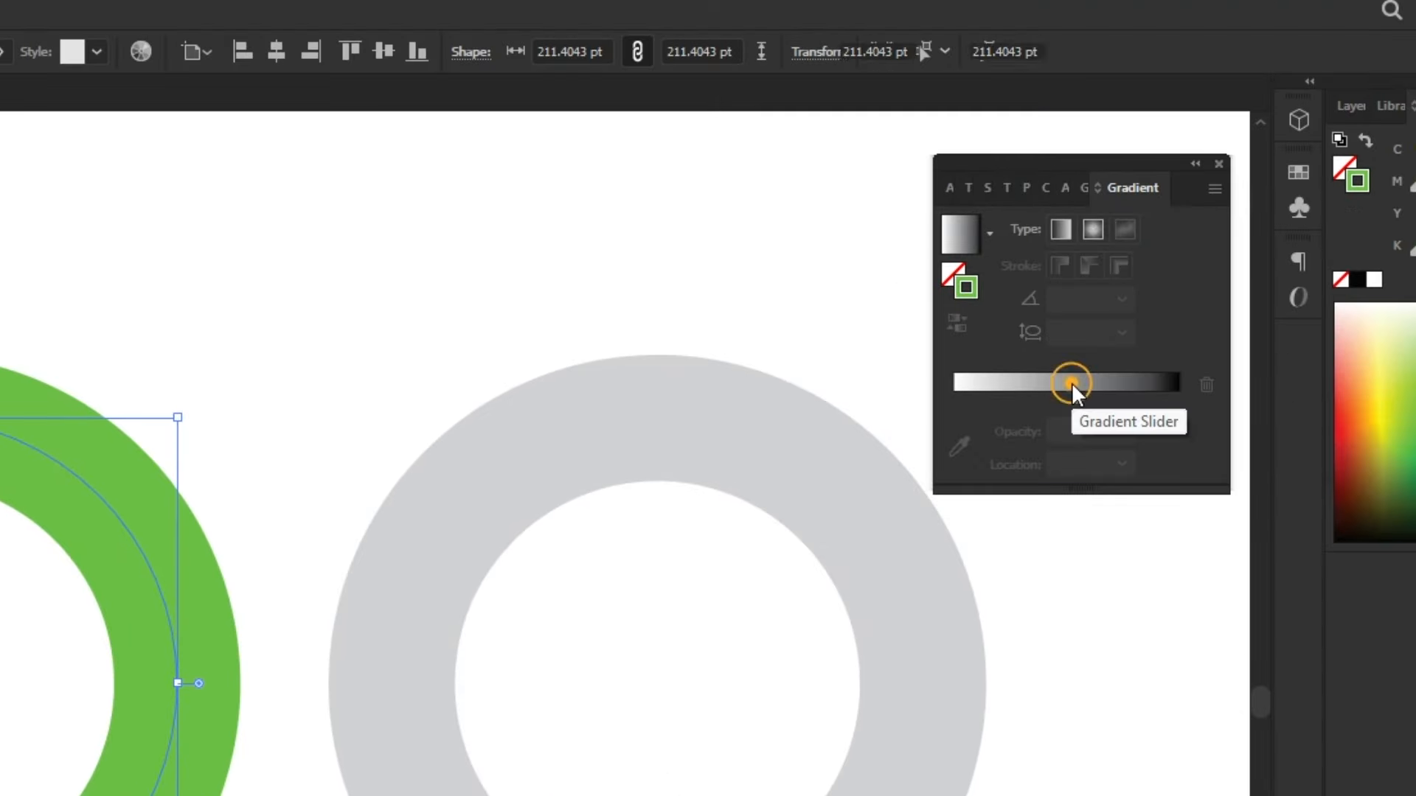
click(1072, 382)
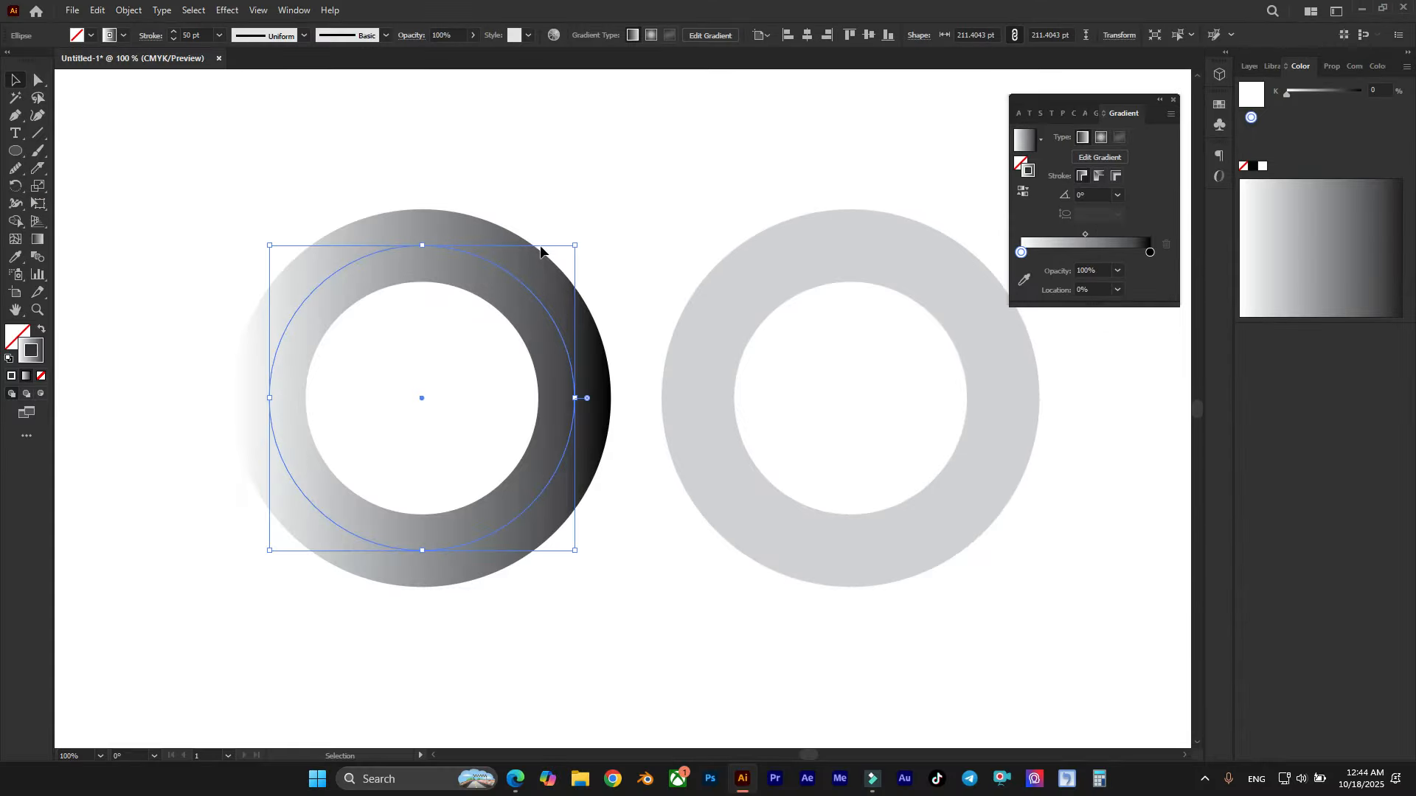
click(1098, 177)
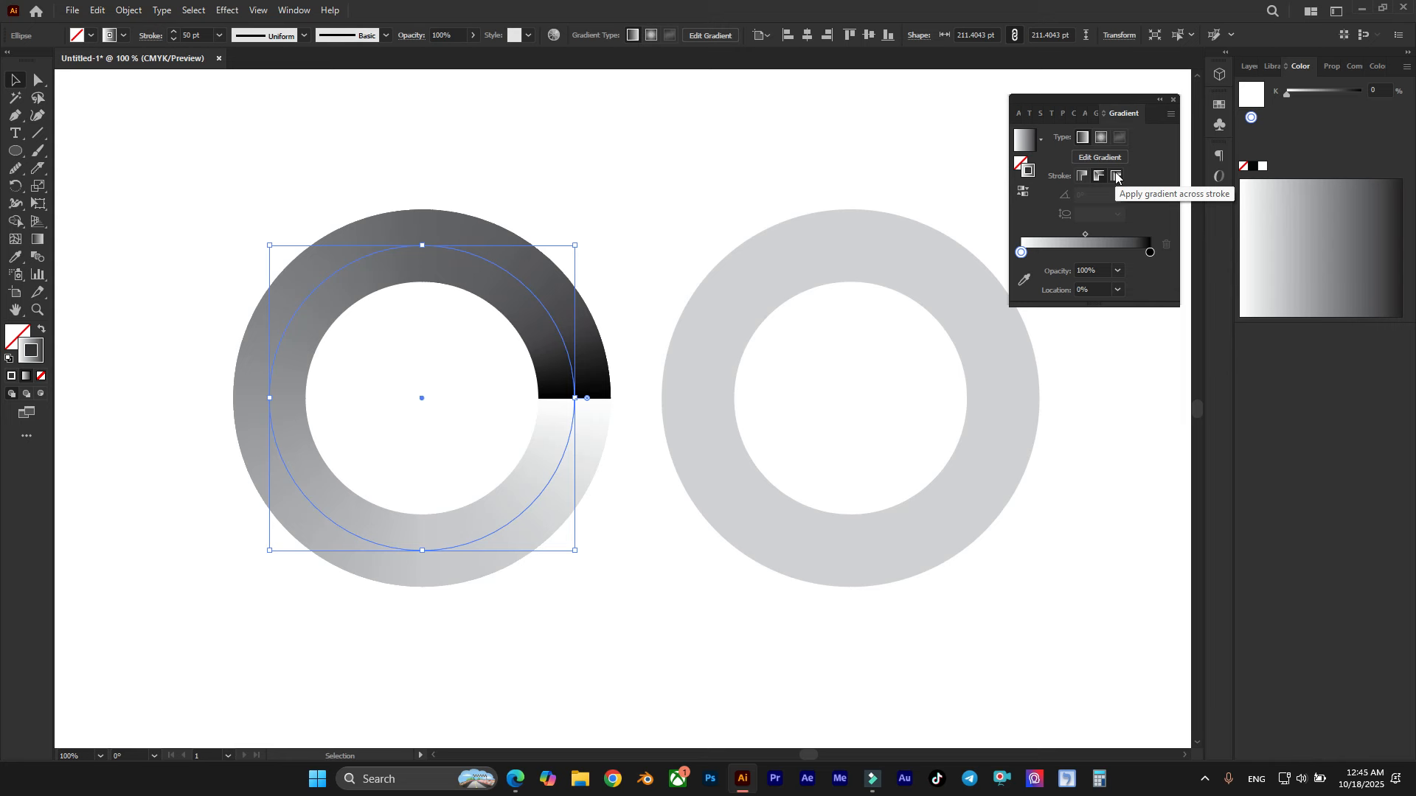
click(1117, 177)
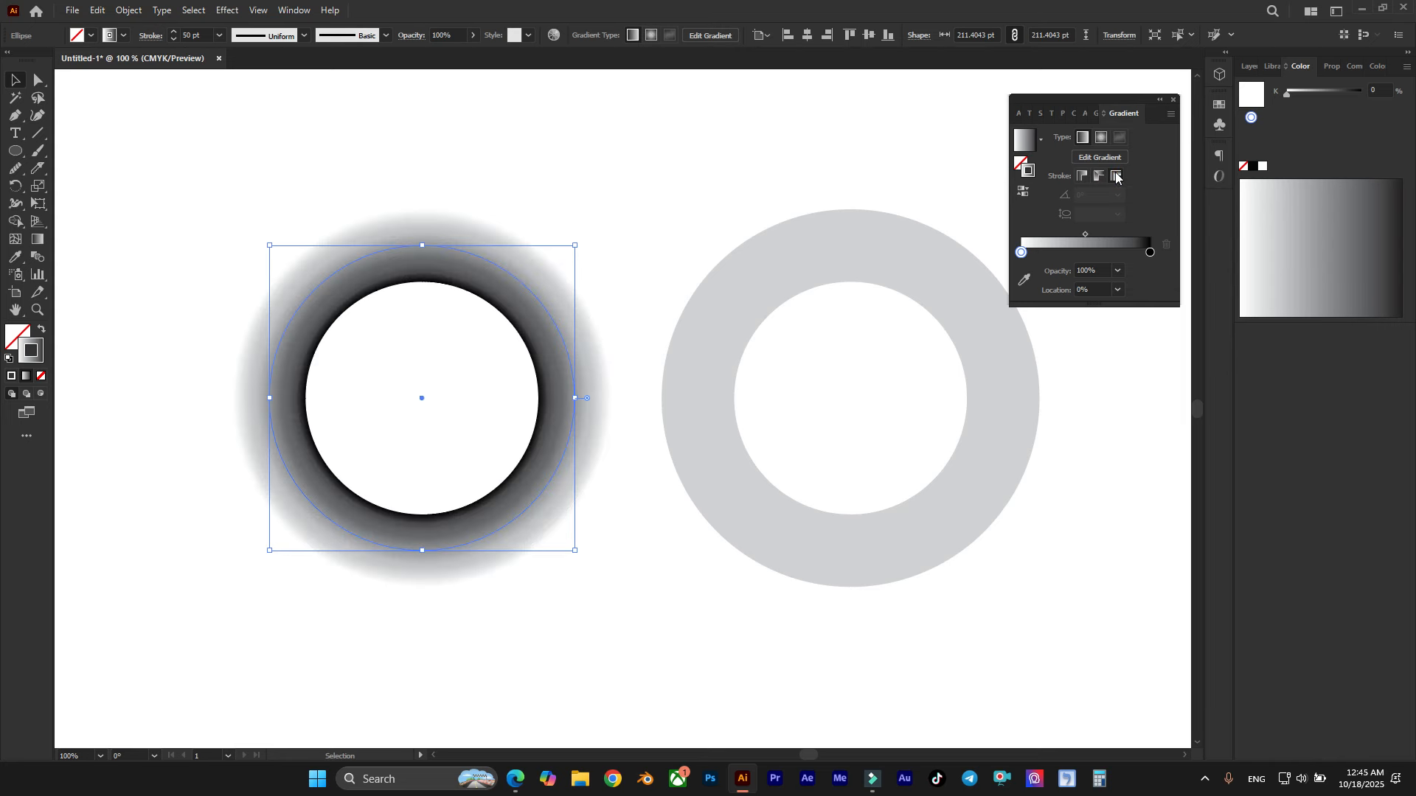
Move the ring gradient's white stop to about 23% and add a copy of the black stop at 0%.
drag(1022, 254, 1051, 252)
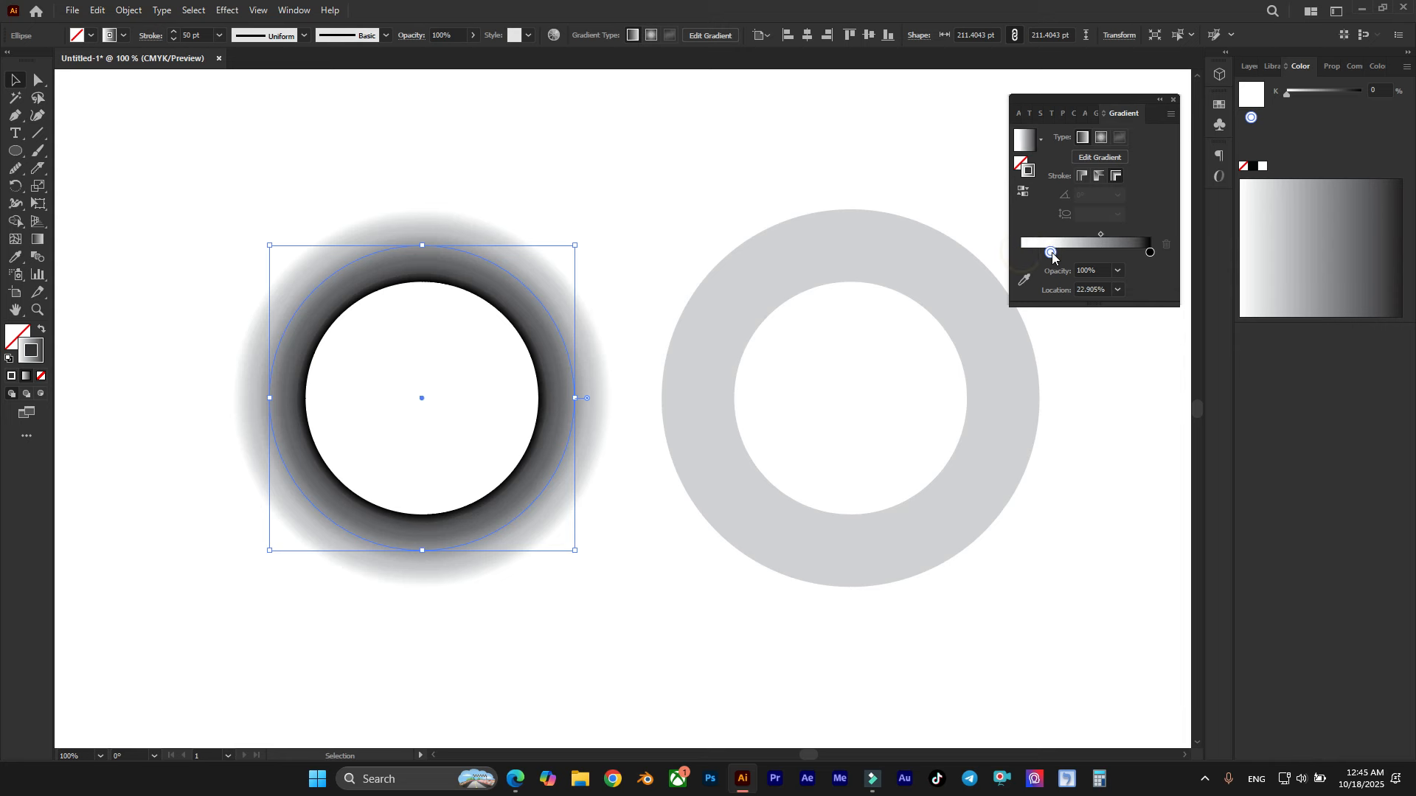
drag(1151, 253, 1021, 253)
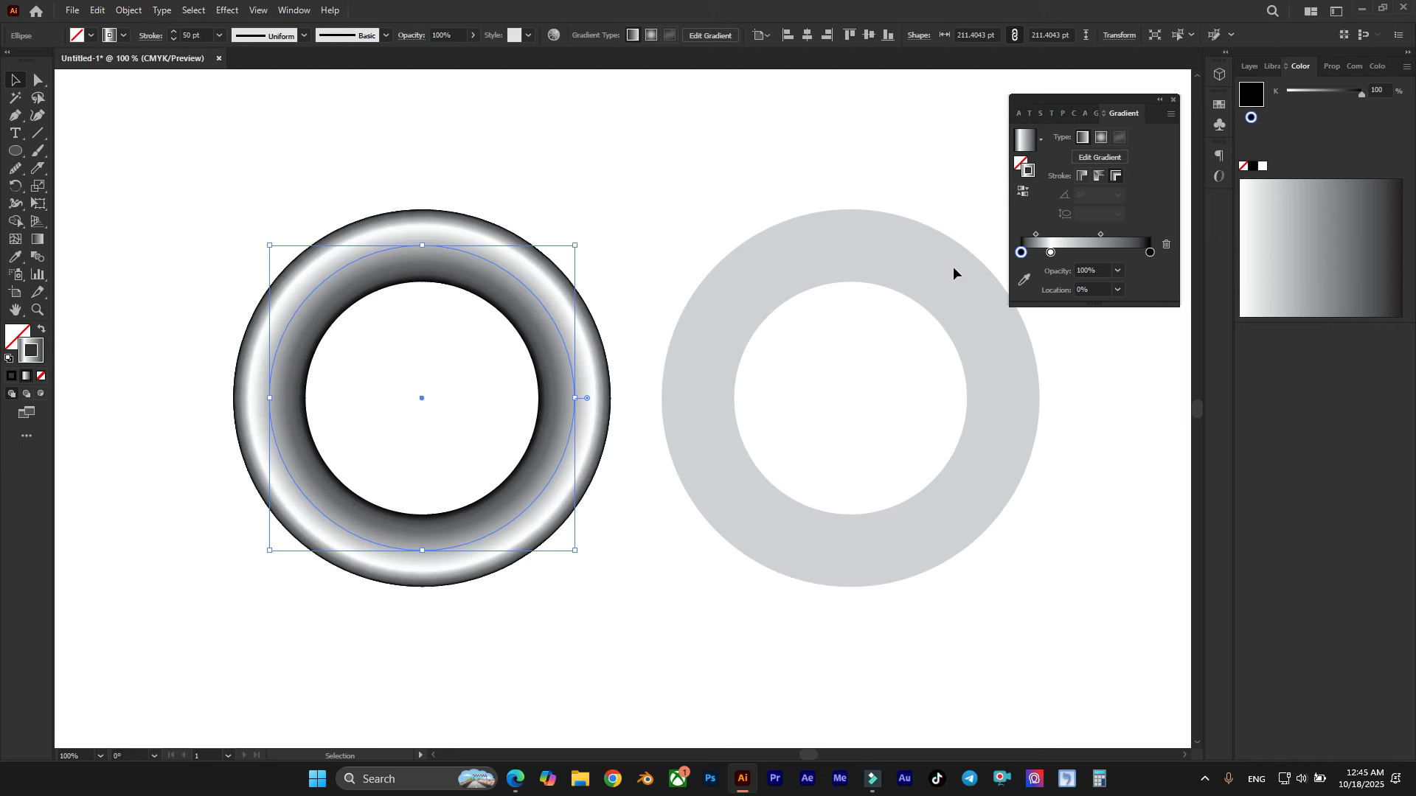
Recolour the ring's gradient stops with grey swatches: K=10 for the white stop, K=70 for the end stop and dark grey for the start stop.
click(1052, 253)
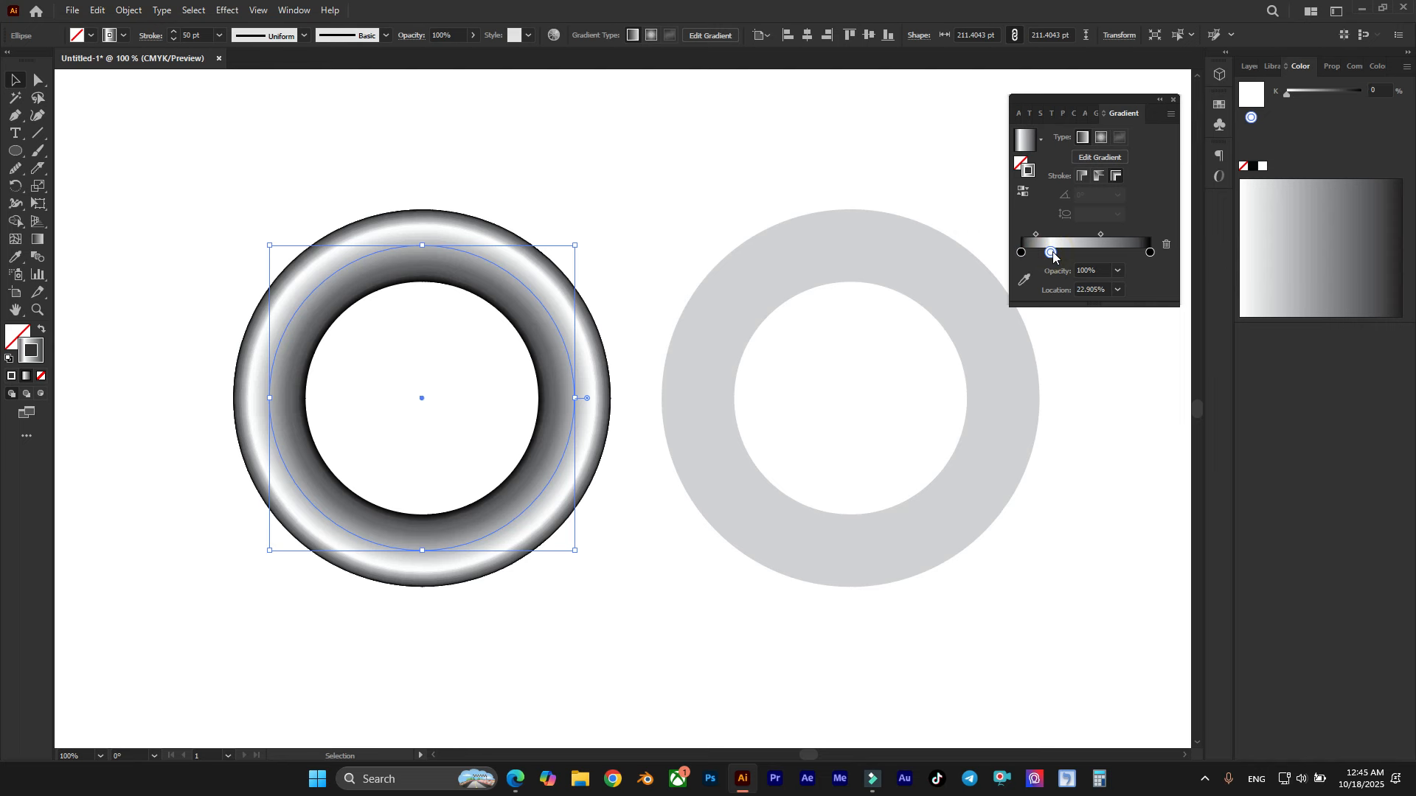
double_click(1053, 253)
click(1062, 331)
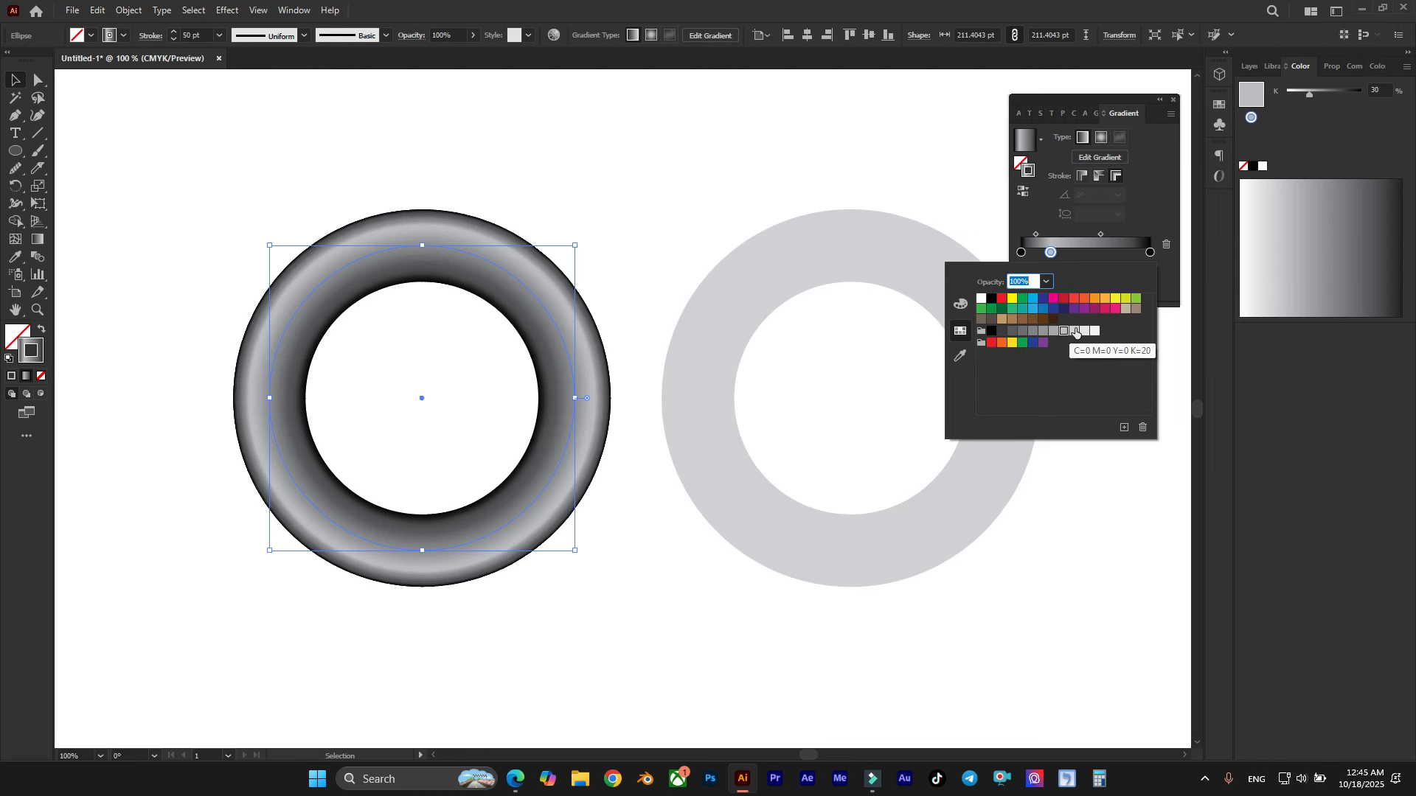
click(1084, 331)
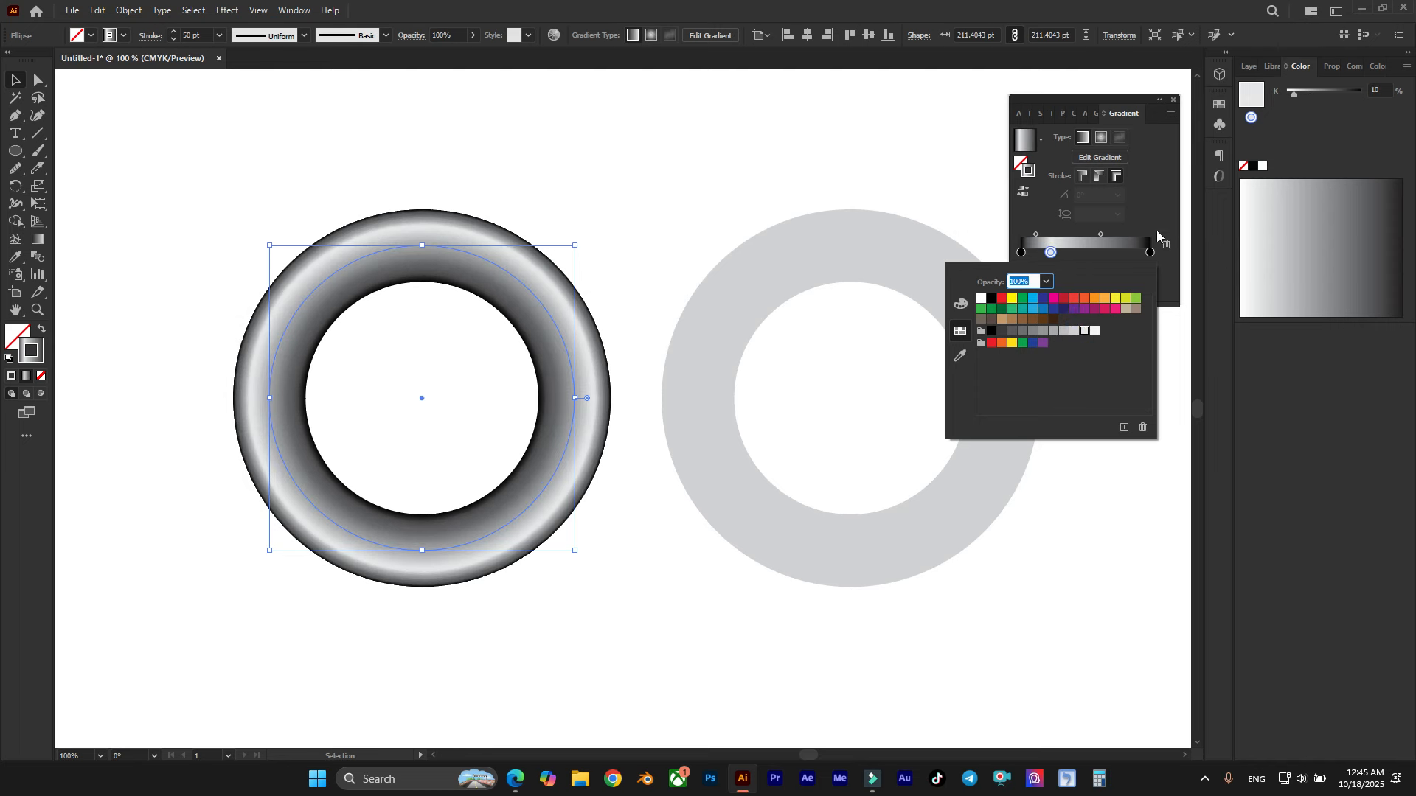
double_click(1151, 252)
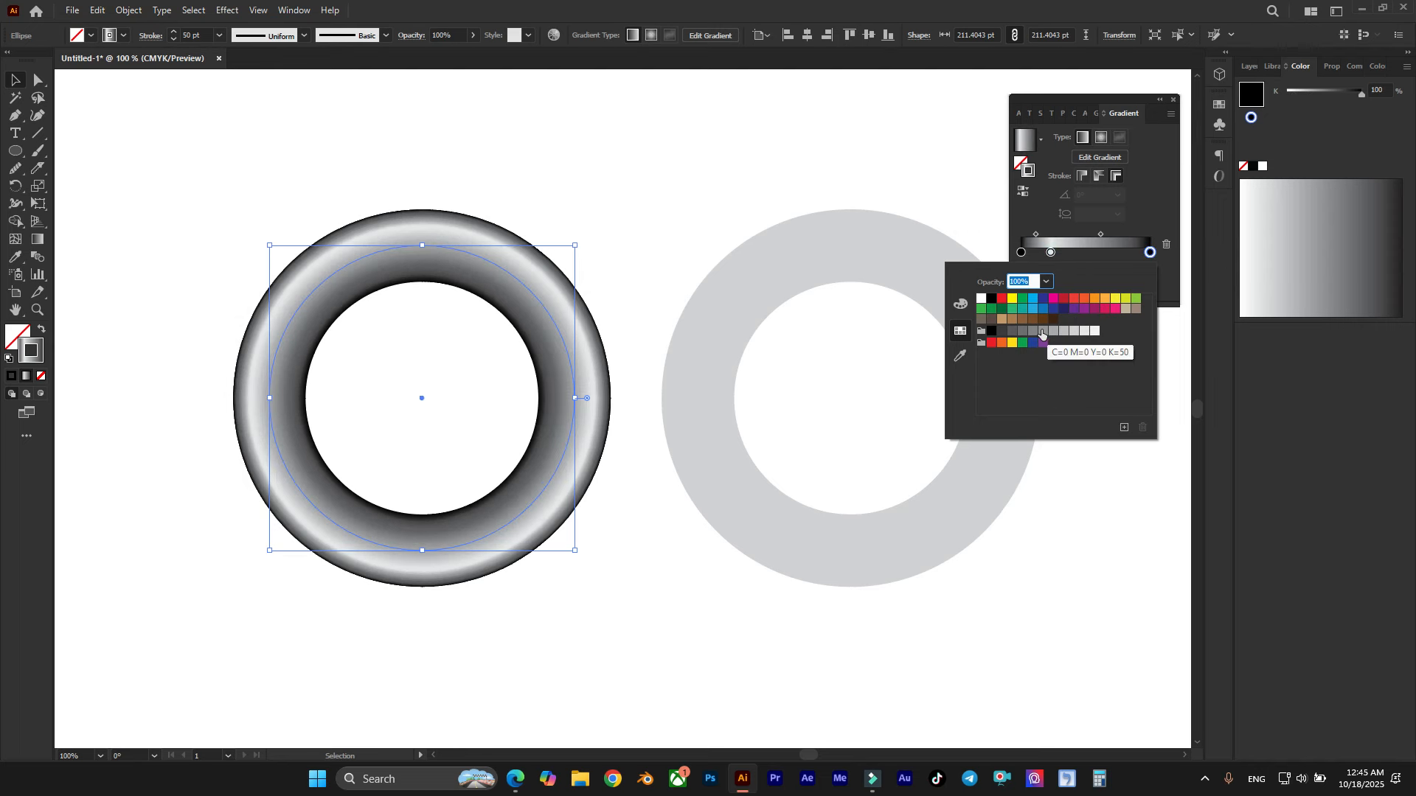
click(1022, 331)
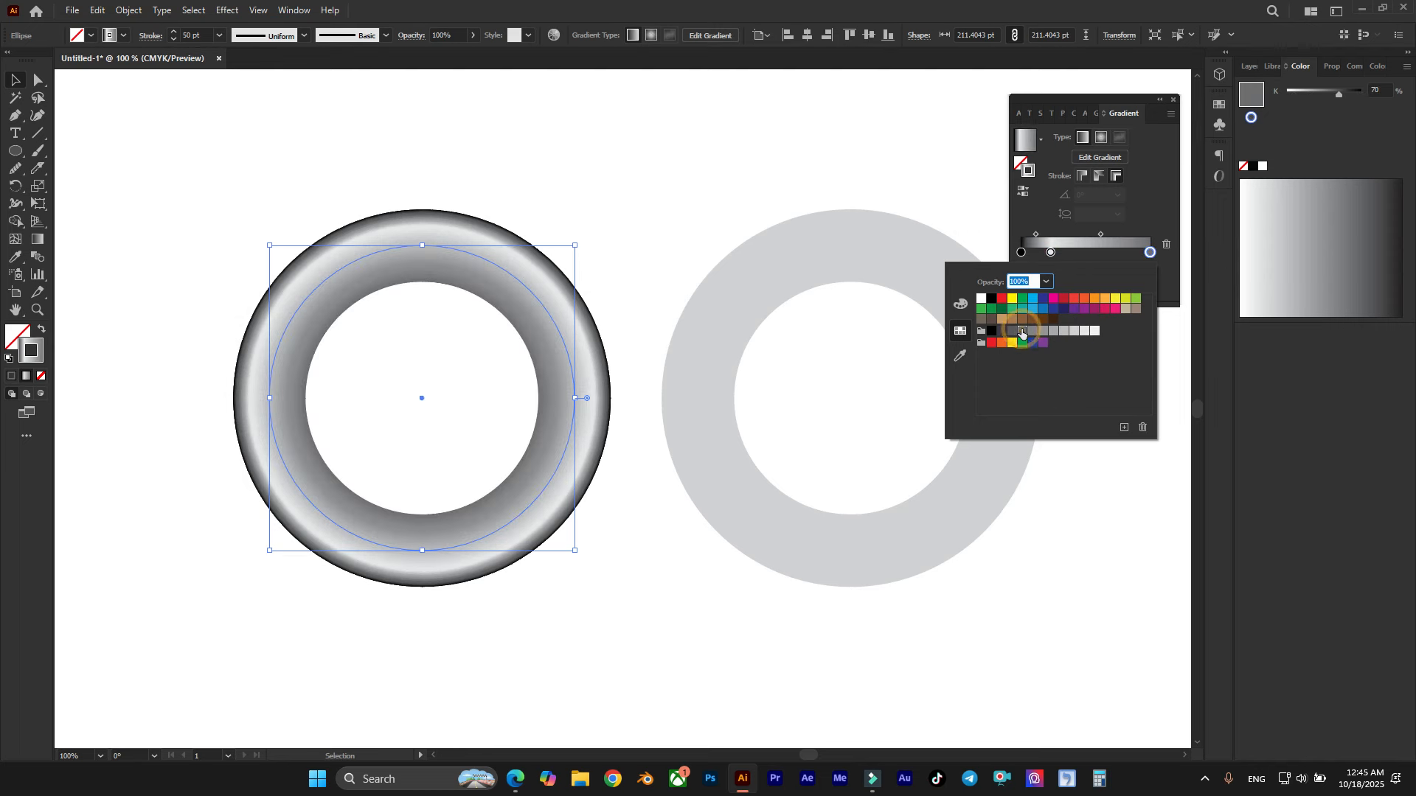
double_click(1020, 253)
click(1011, 332)
click(707, 175)
click(706, 177)
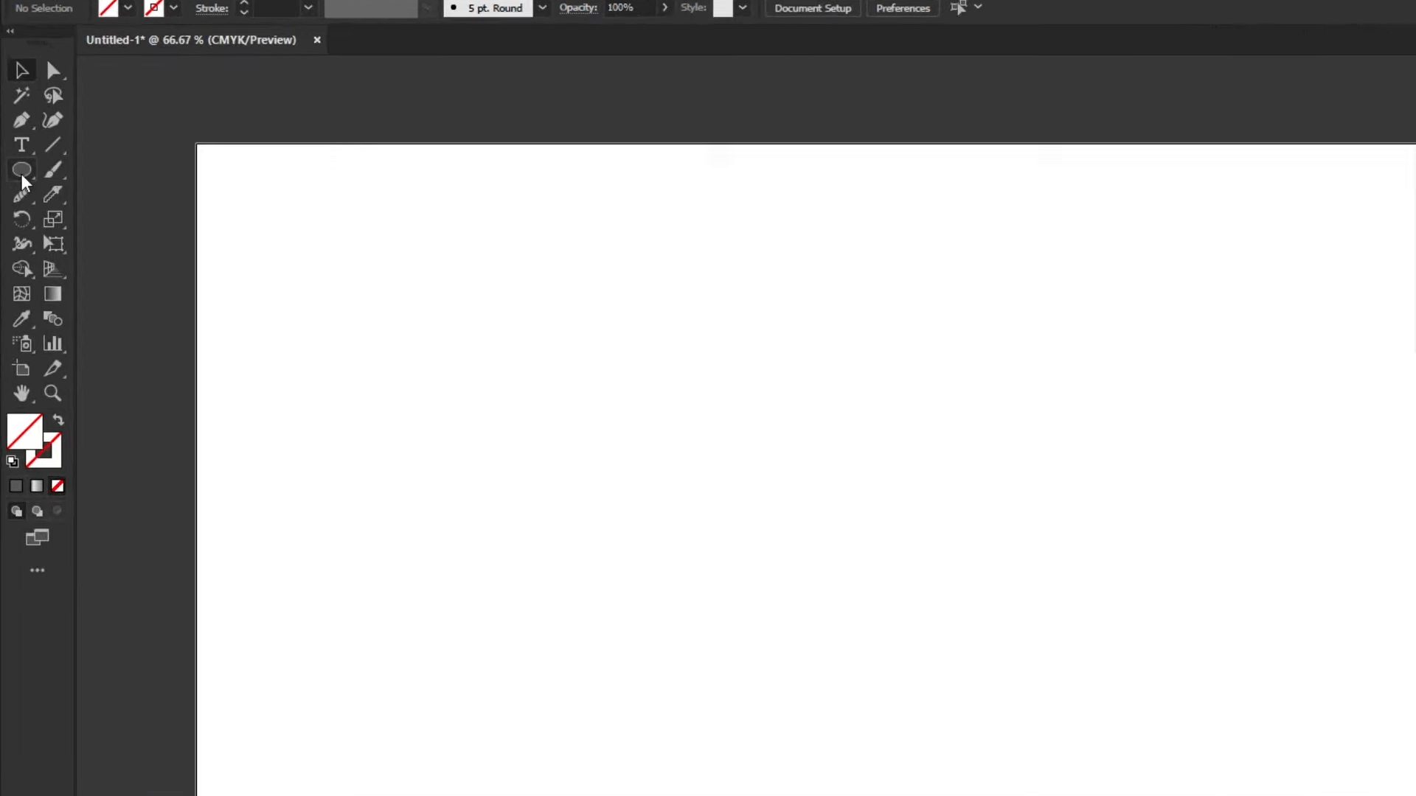
Draw a tall rectangle about 49 by 213 pt on the empty artboard and fill it with the K=60 grey swatch.
drag(15, 150, 81, 156)
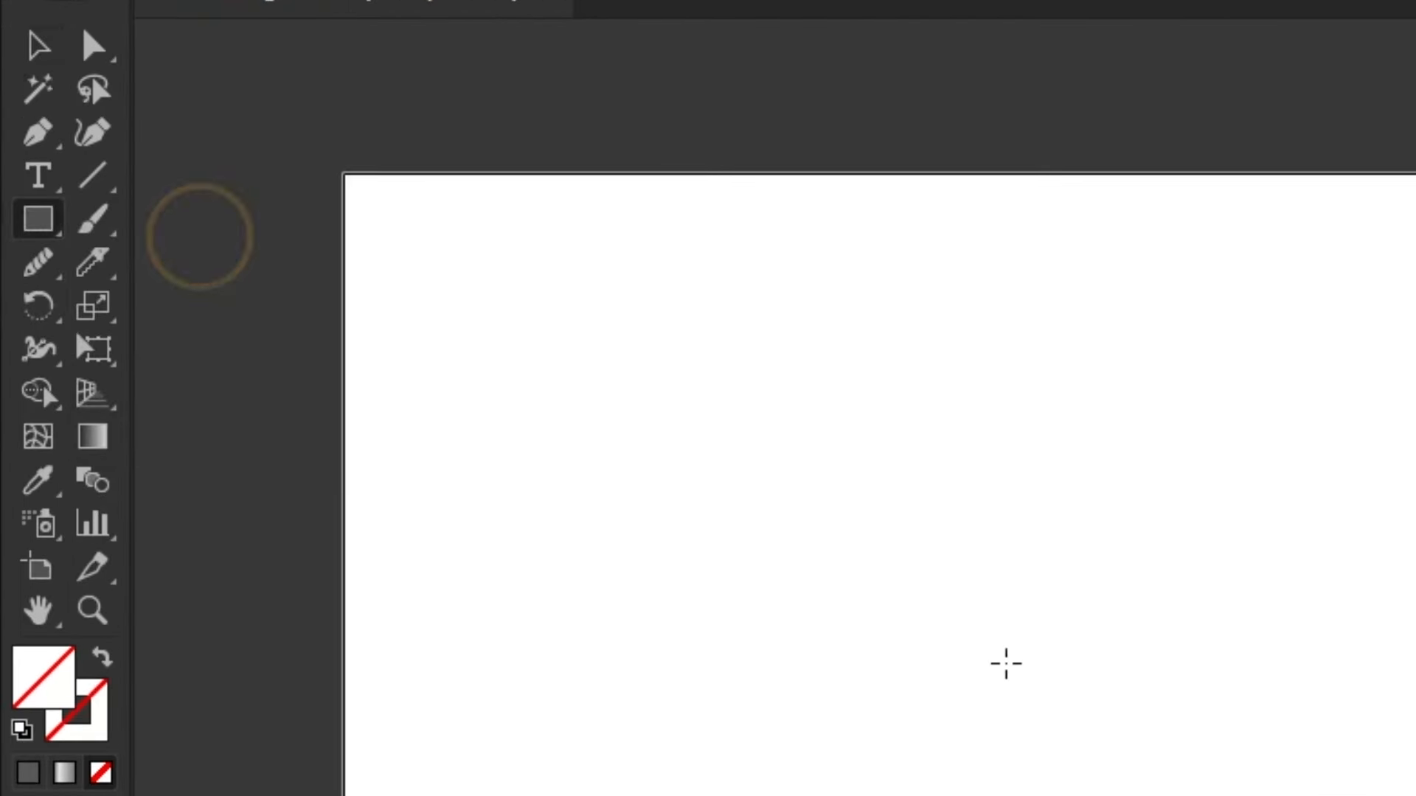
drag(1088, 556, 1189, 795)
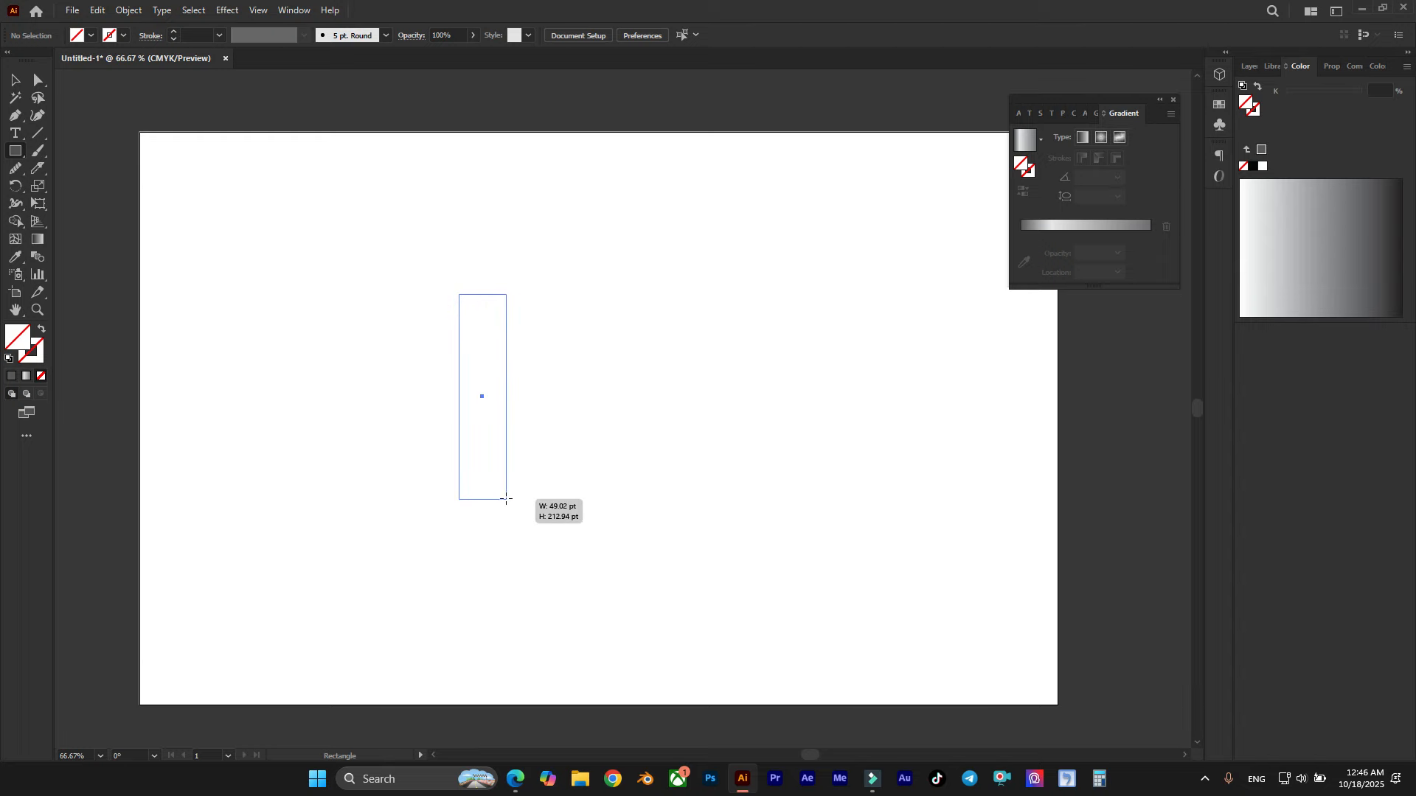
drag(505, 500, 506, 499)
key(ctrl+=)
key(ctrl+=)
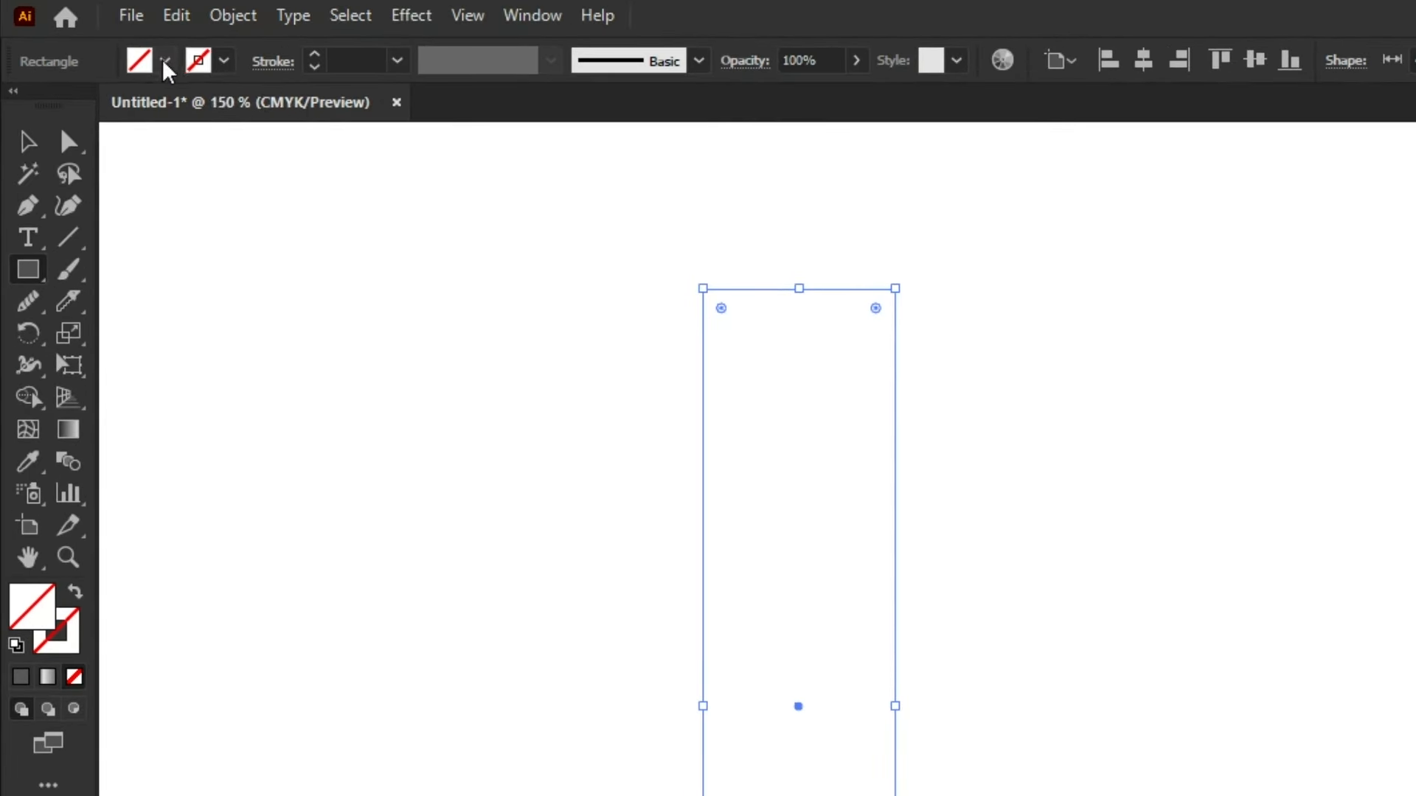
click(91, 36)
click(111, 183)
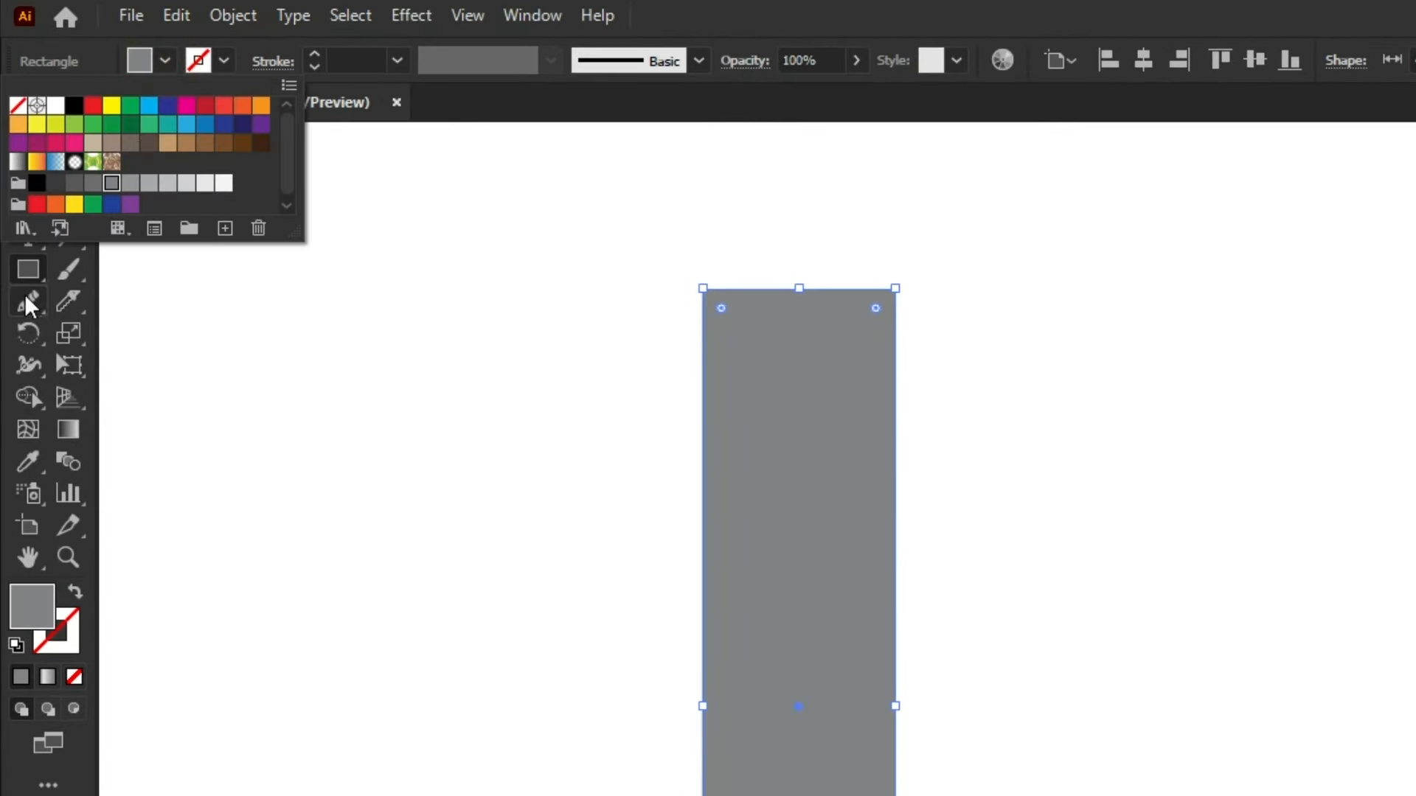
Reshape the grey rectangle with the Pencil tool into a curved arch with two rounded, bulging legs.
mouse_move(34, 303)
mouse_down()
mouse_move(120, 389)
mouse_move(98, 342)
mouse_move(135, 334)
mouse_up()
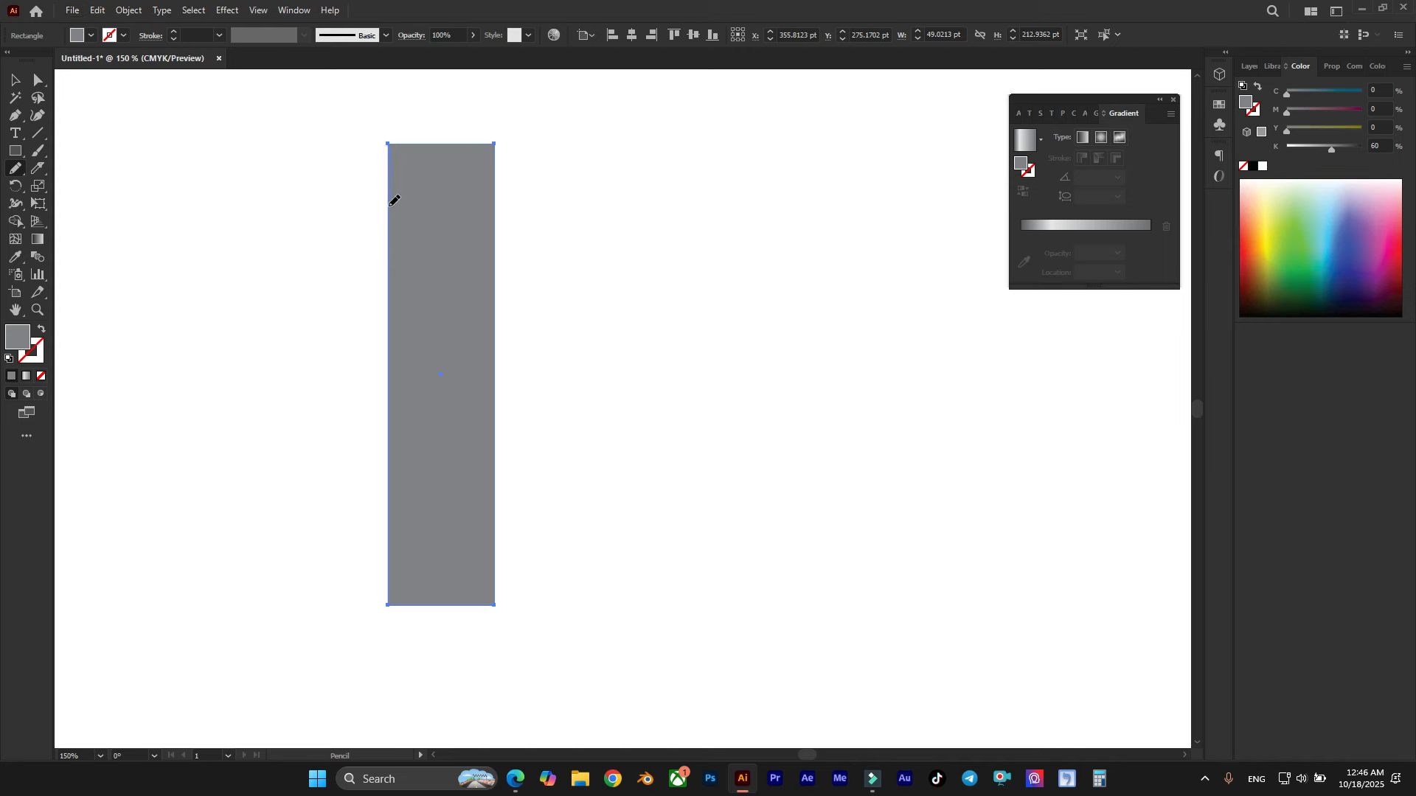
mouse_move(372, 268)
mouse_down()
mouse_move(345, 398)
mouse_move(344, 560)
mouse_move(369, 615)
mouse_move(454, 638)
mouse_move(496, 622)
mouse_move(526, 524)
mouse_move(495, 138)
mouse_up()
key(ctrl+minus)
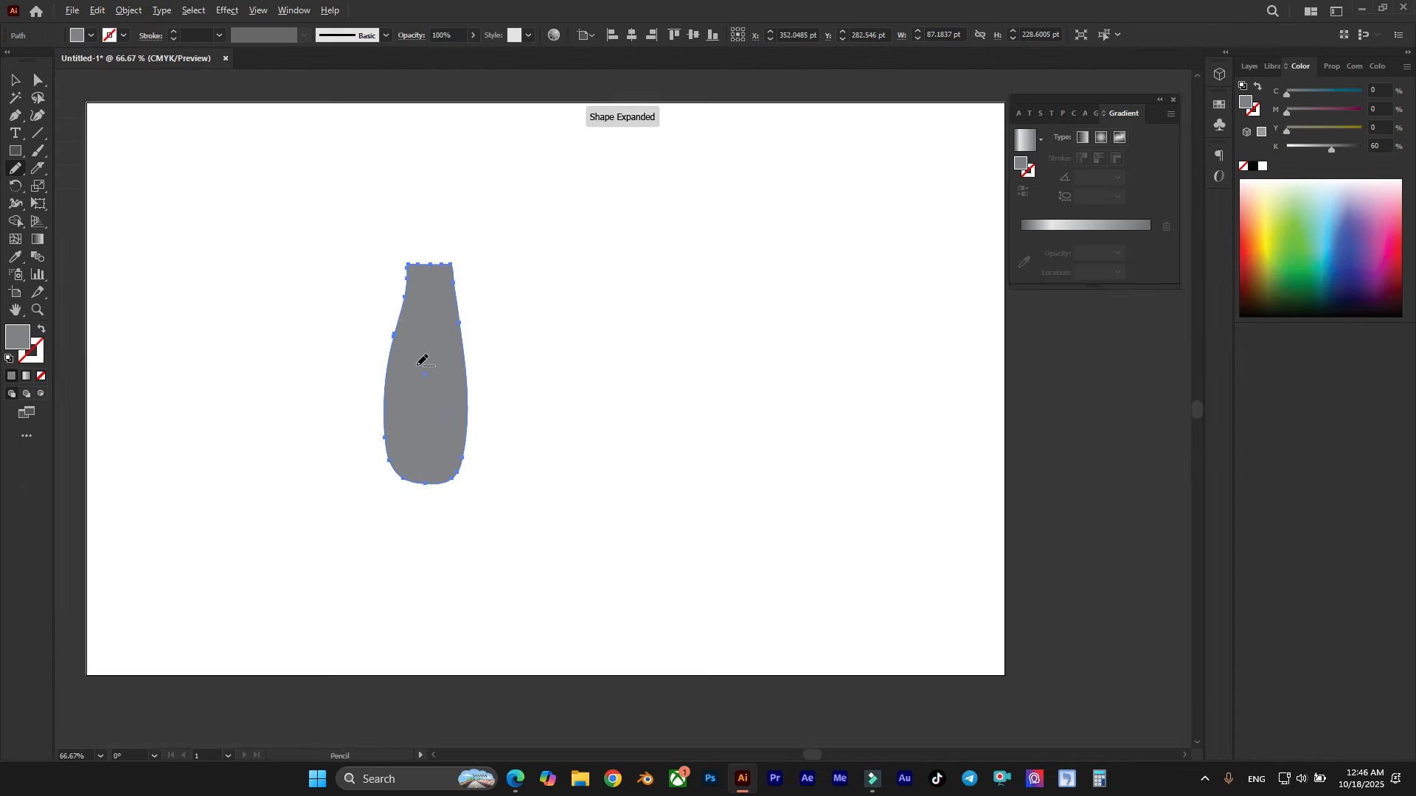
mouse_move(398, 272)
mouse_down()
mouse_move(415, 209)
mouse_move(441, 205)
mouse_move(503, 246)
mouse_move(512, 391)
mouse_move(495, 525)
mouse_up()
mouse_move(507, 583)
mouse_down()
mouse_move(573, 588)
mouse_move(609, 519)
mouse_move(607, 414)
mouse_move(551, 194)
mouse_move(501, 157)
mouse_move(435, 145)
mouse_move(361, 191)
mouse_move(334, 270)
mouse_up()
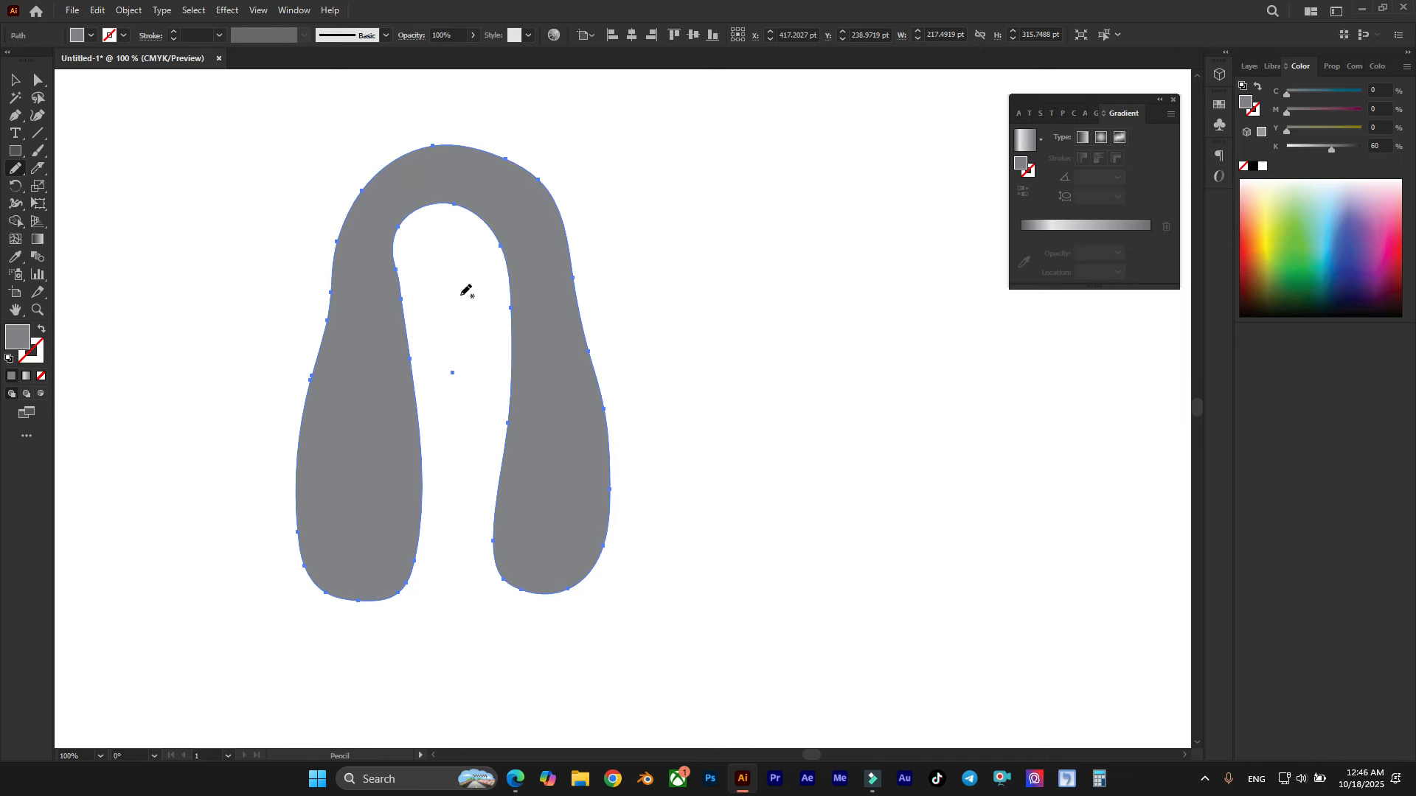
Move the grey arch shape lower on the artboard, to about X 401 pt and Y 308 pt.
key(ctrl+minus)
drag(525, 329, 517, 400)
key(ctrl+plus)
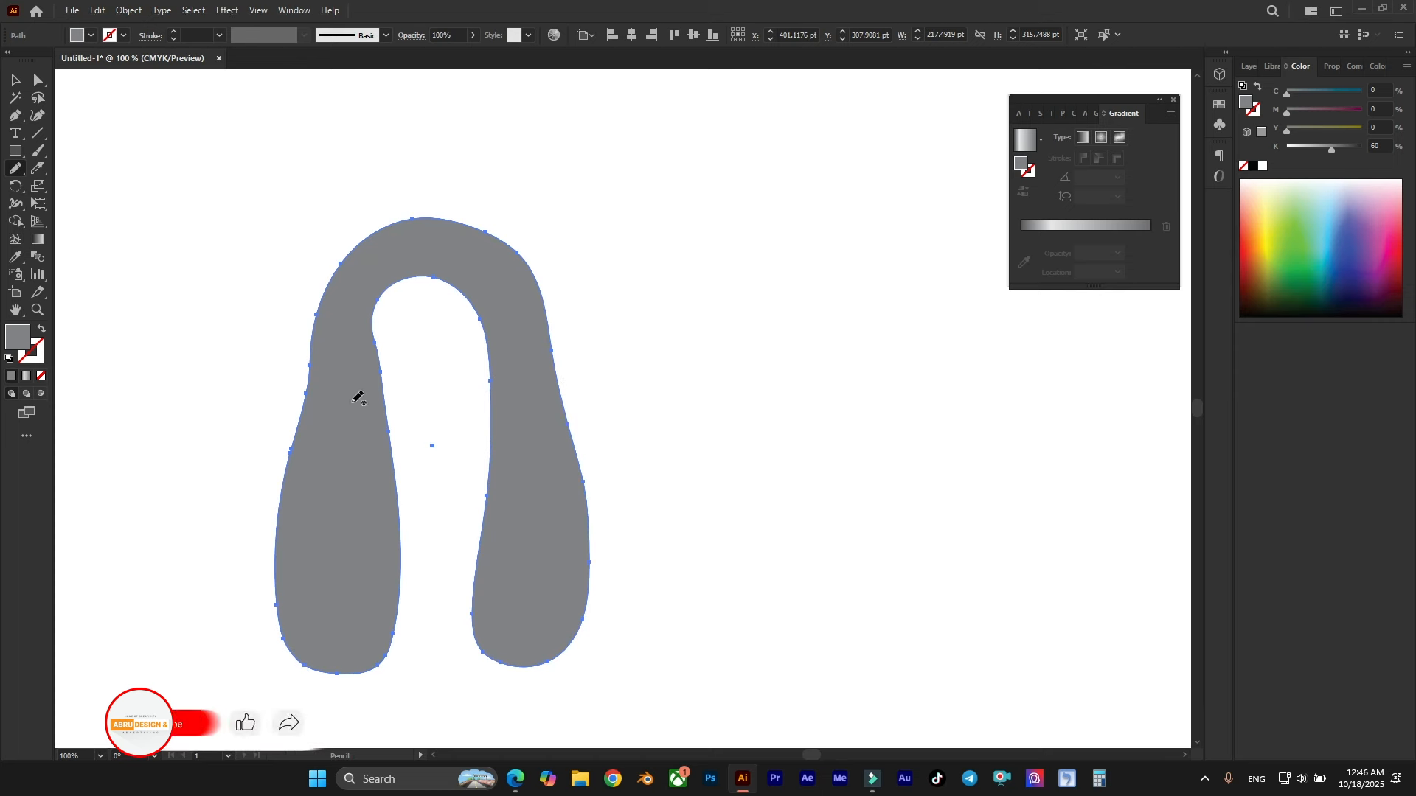
Redraw the arch's inner upper curve and its outer left edge up to the crown with the Pencil tool.
scroll(331, 380, down, 1)
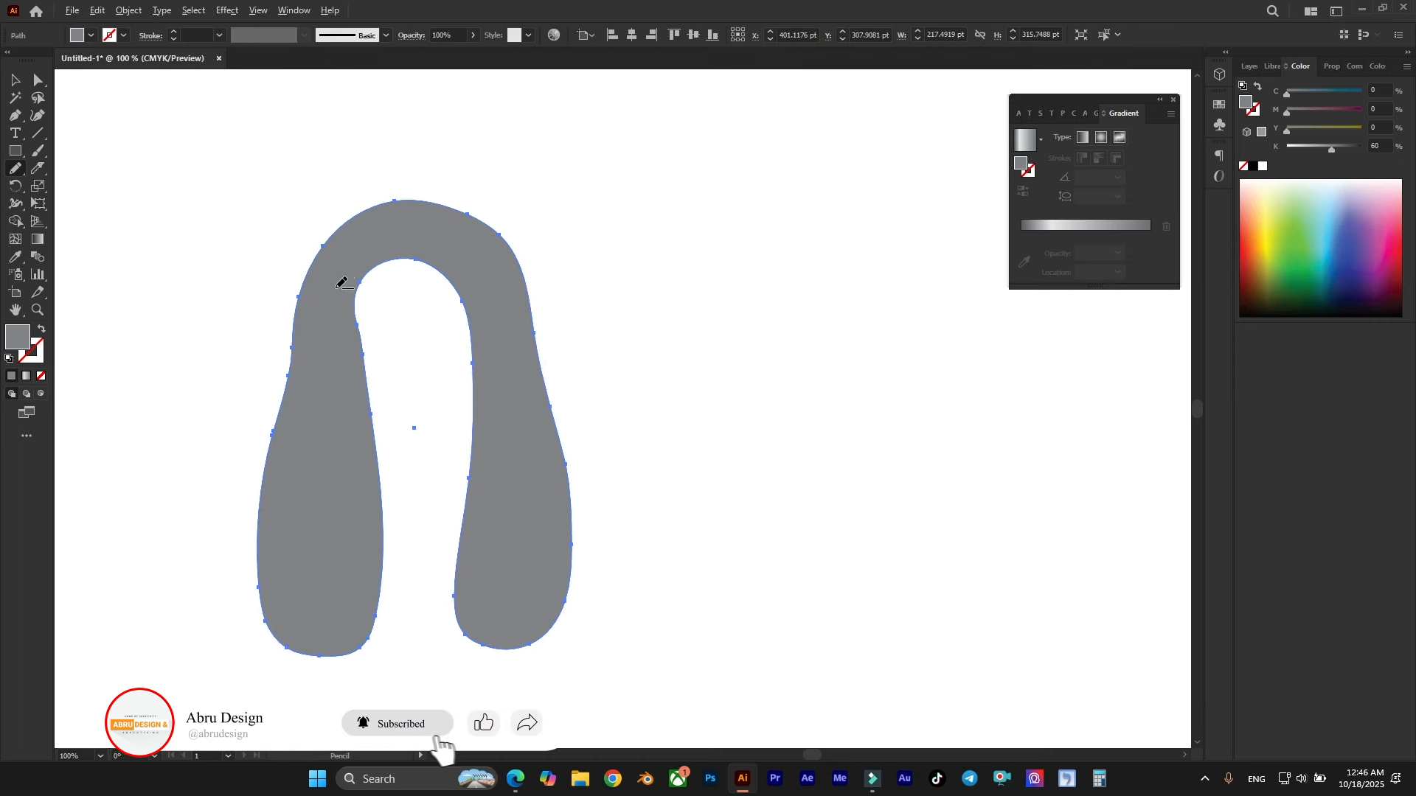
scroll(335, 285, up, 1)
scroll(334, 284, down, 3)
scroll(330, 280, down, 1)
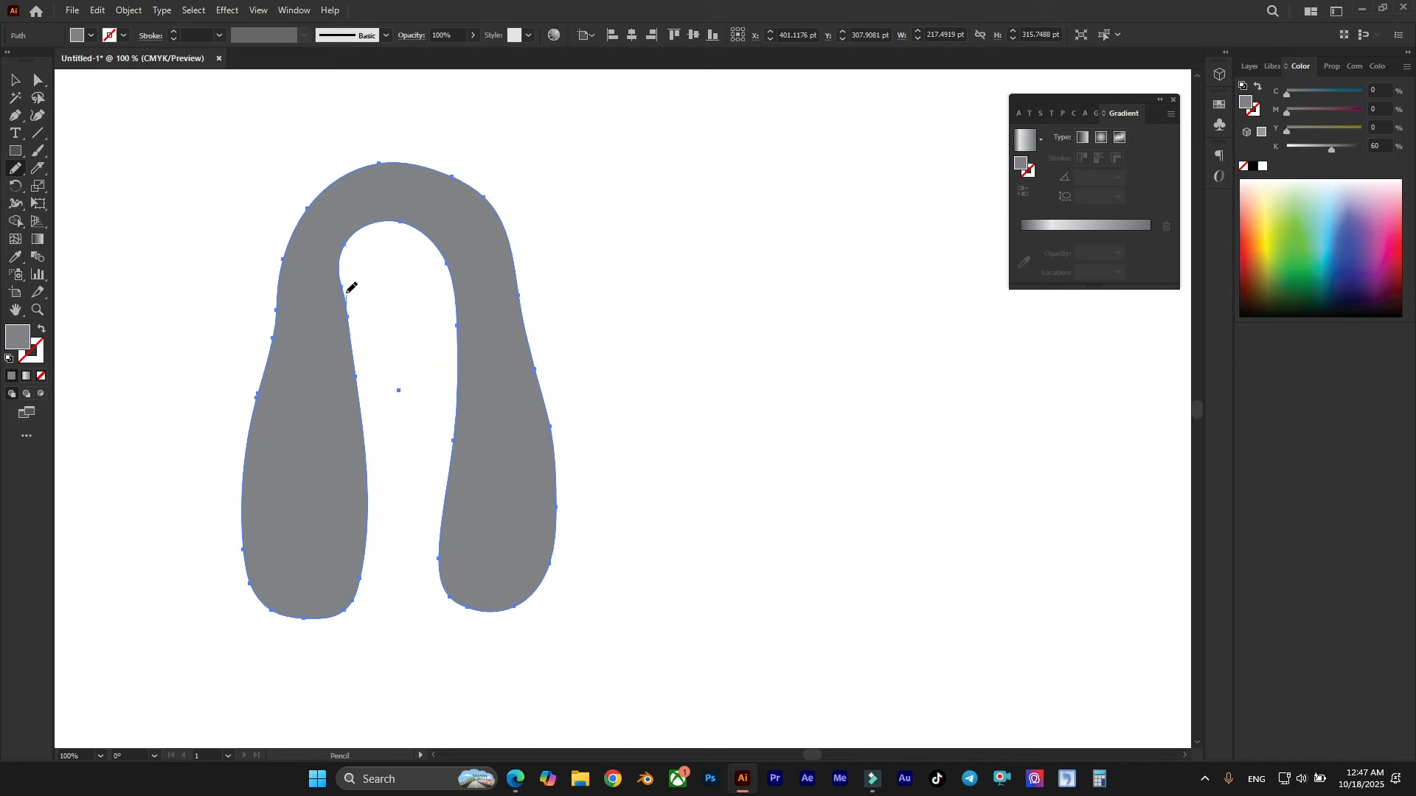
drag(401, 220, 403, 218)
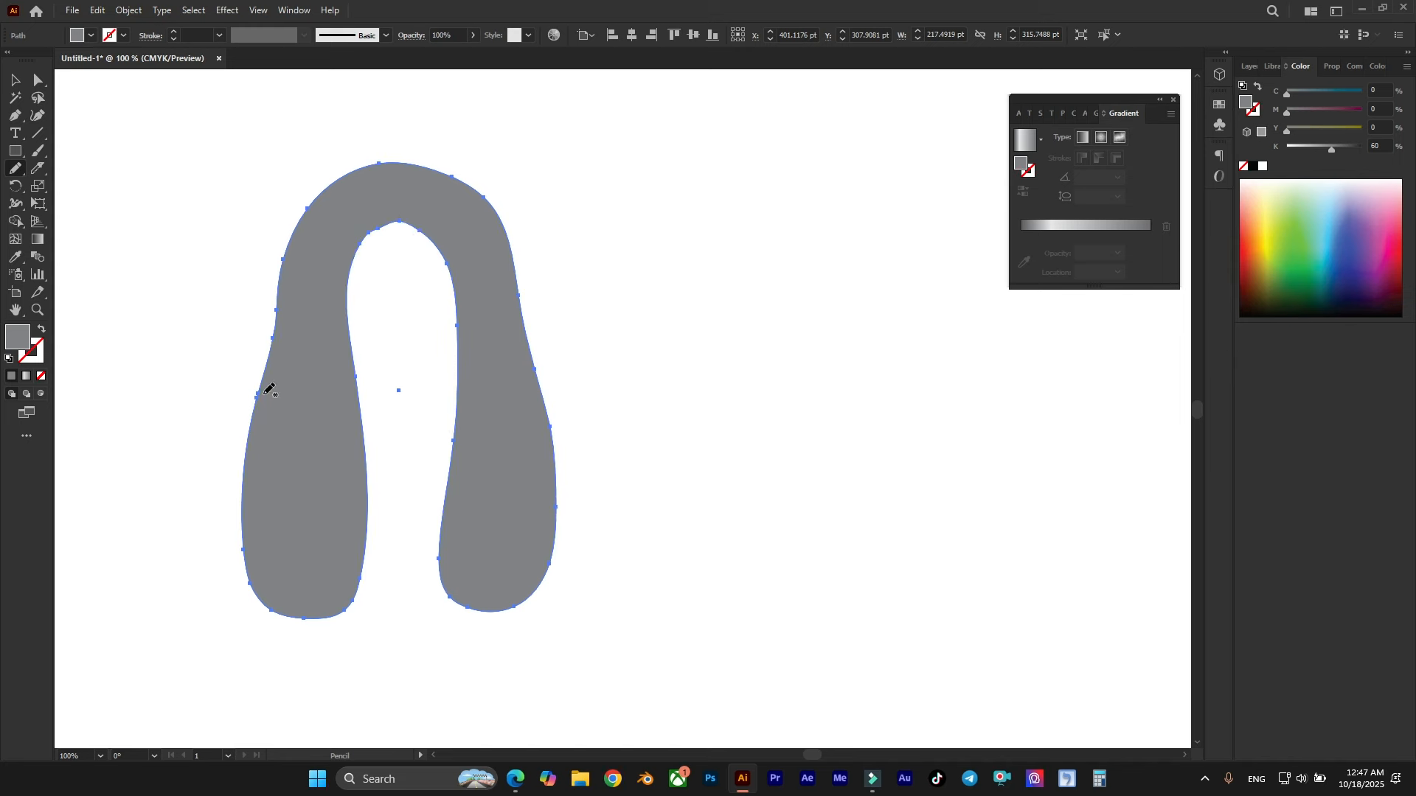
drag(255, 394, 265, 359)
drag(380, 163, 395, 163)
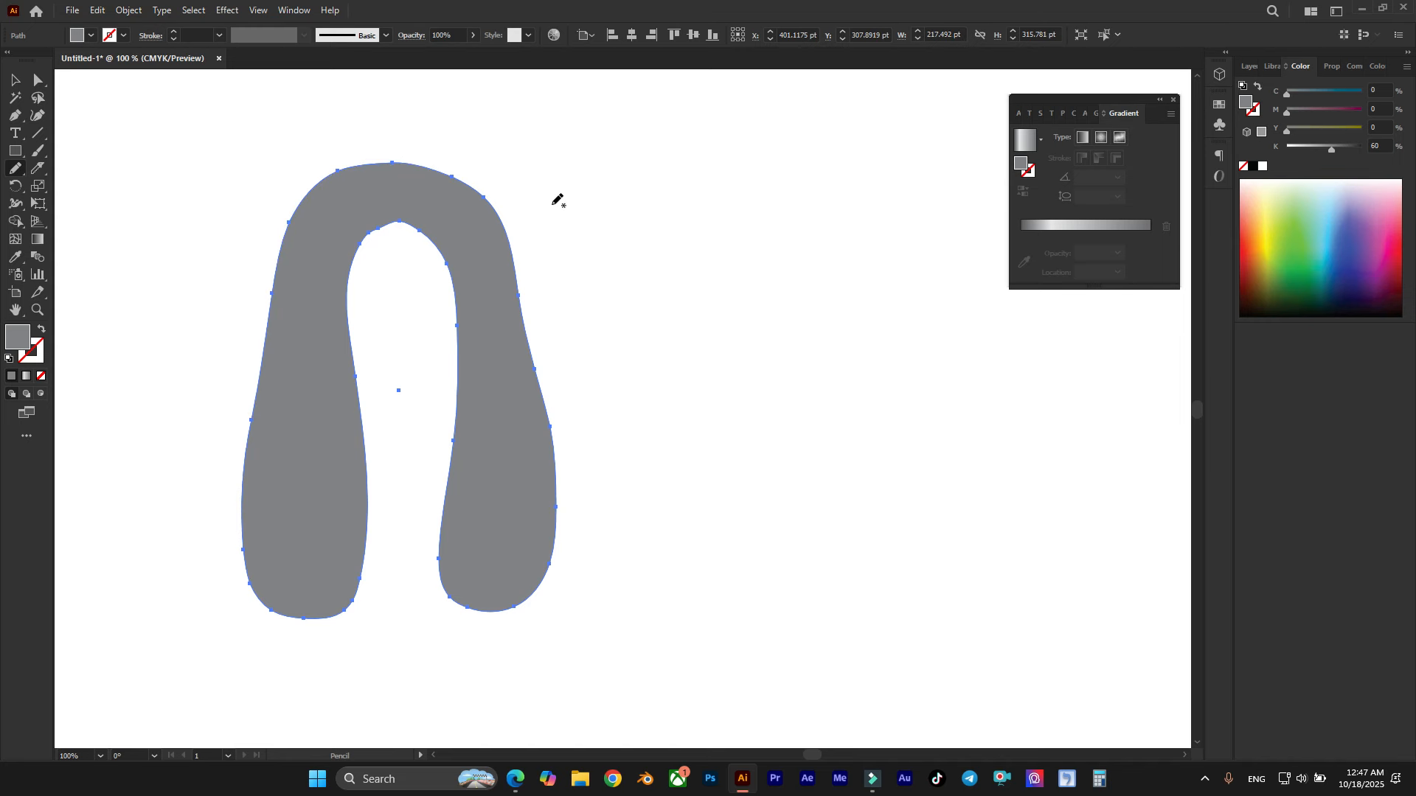
scroll(576, 417, up, 2)
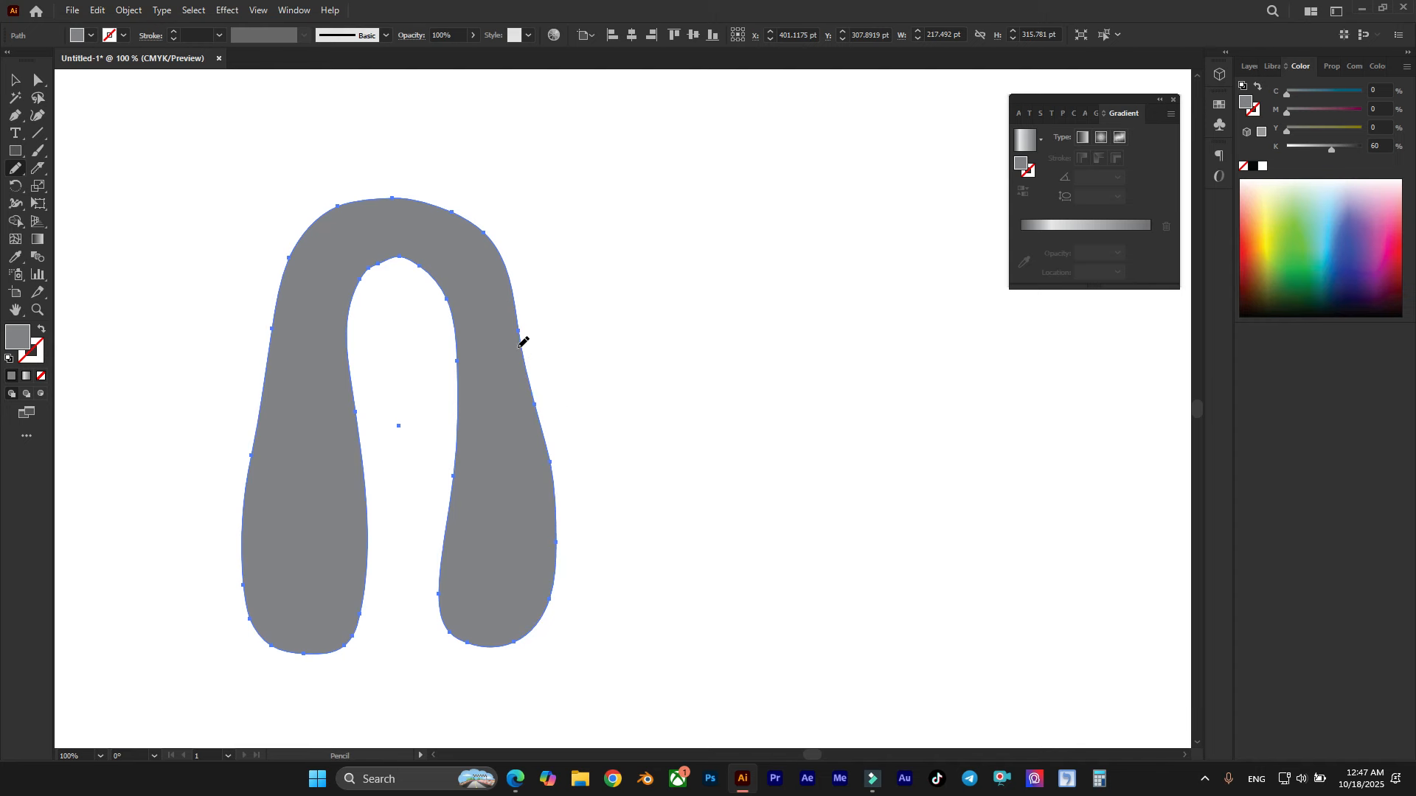
scroll(423, 246, up, 4)
scroll(389, 253, down, 1)
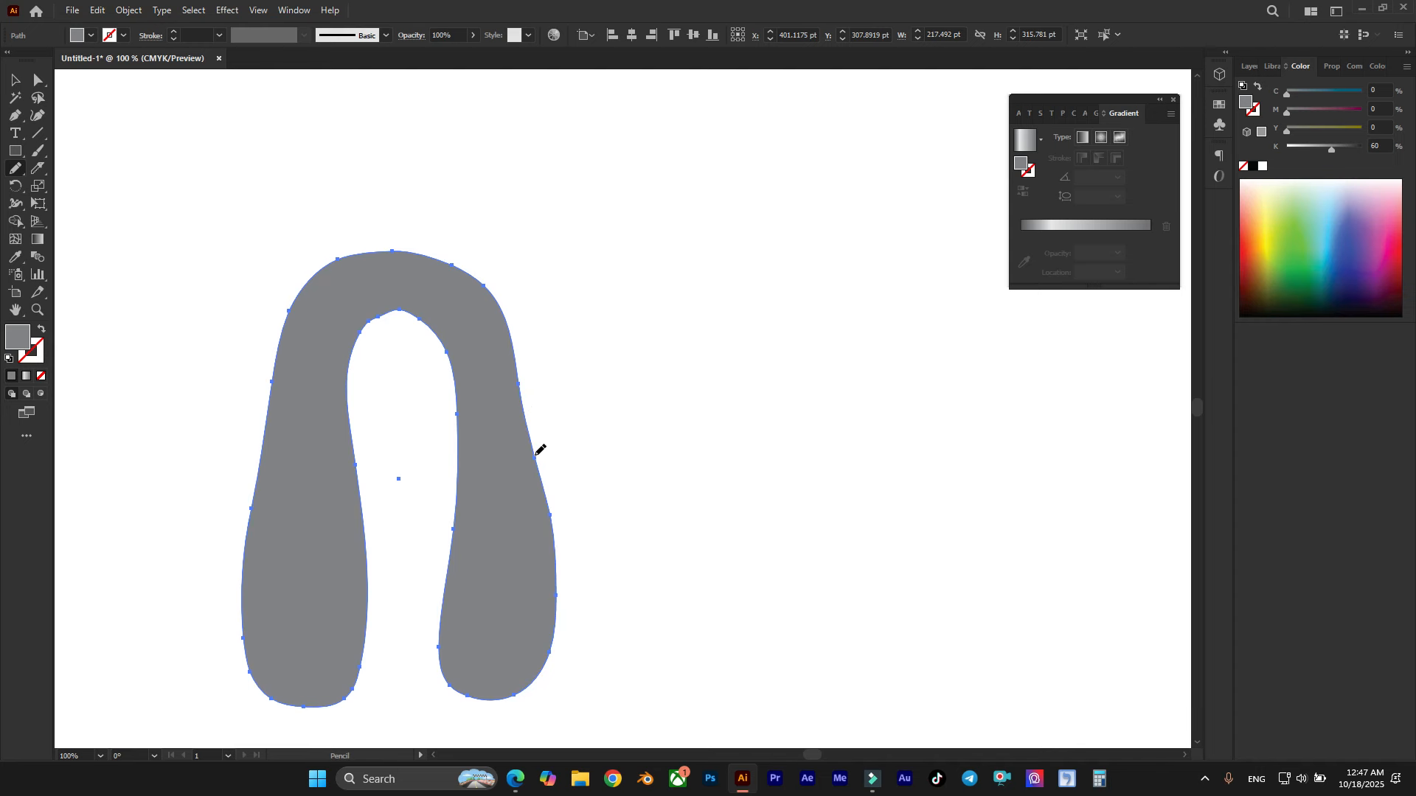
Extend the arch's right outer edge with a rounded stub using the Pencil tool, and move the shape to about X 450 pt, Y 264 pt.
drag(536, 458, 588, 453)
drag(556, 512, 531, 507)
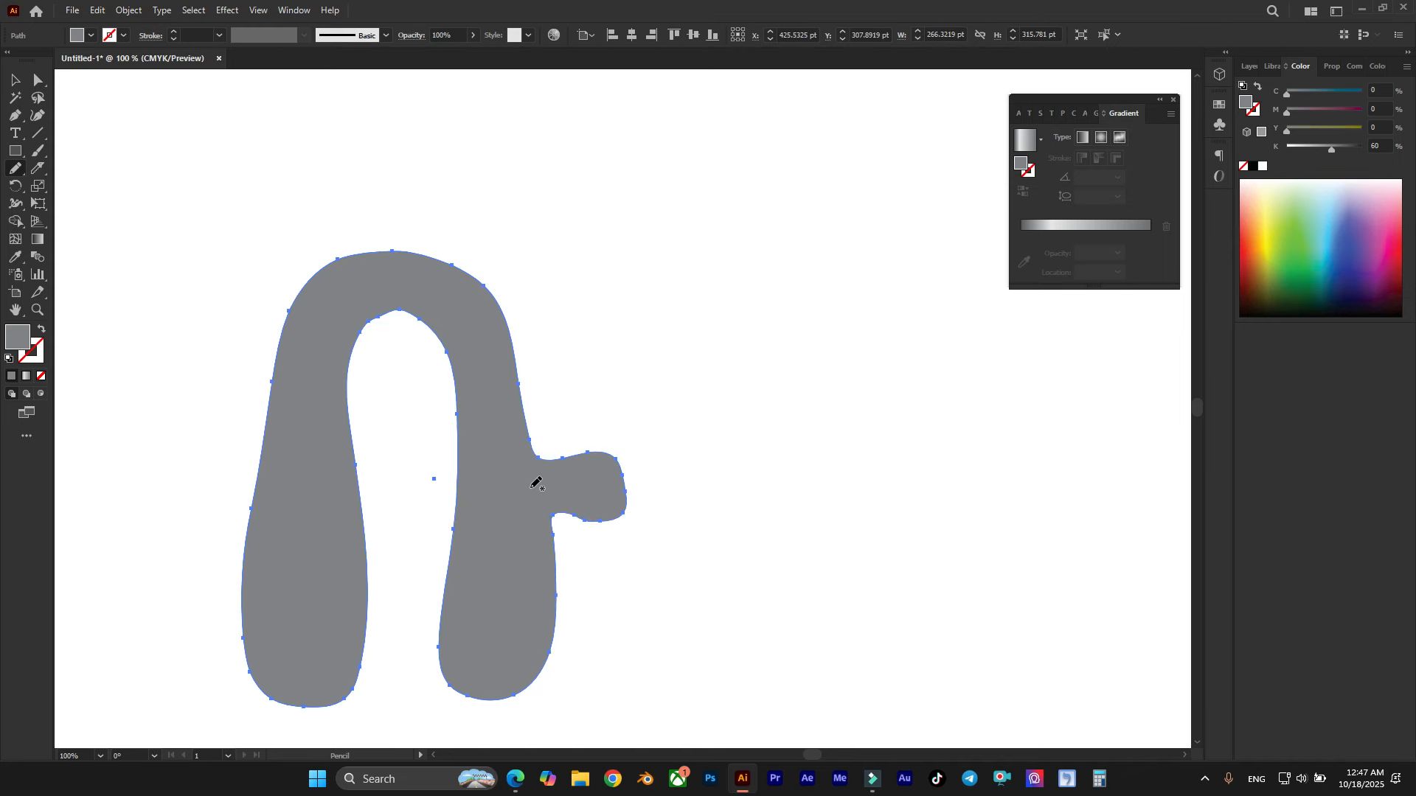
ctrl+click(589, 359)
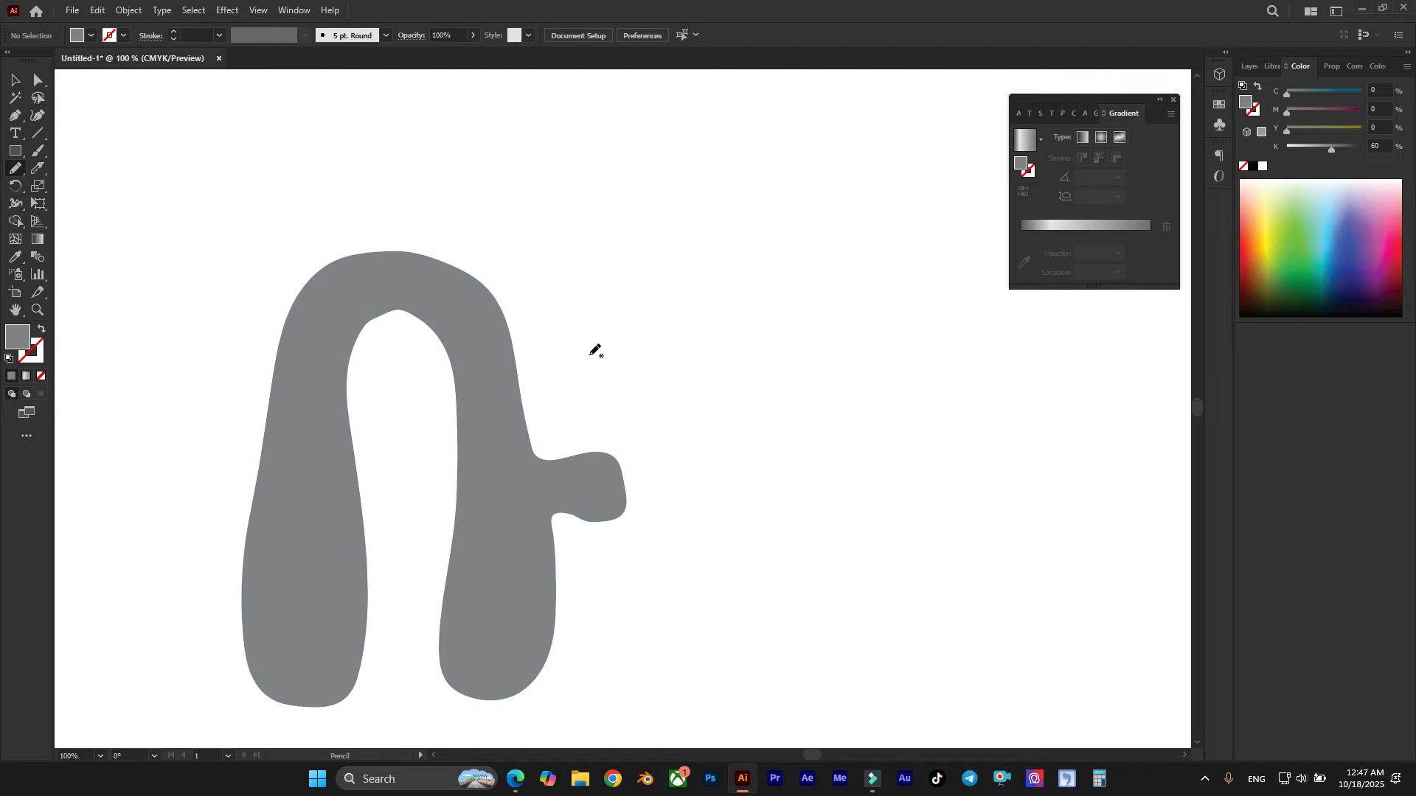
drag(482, 469, 506, 416)
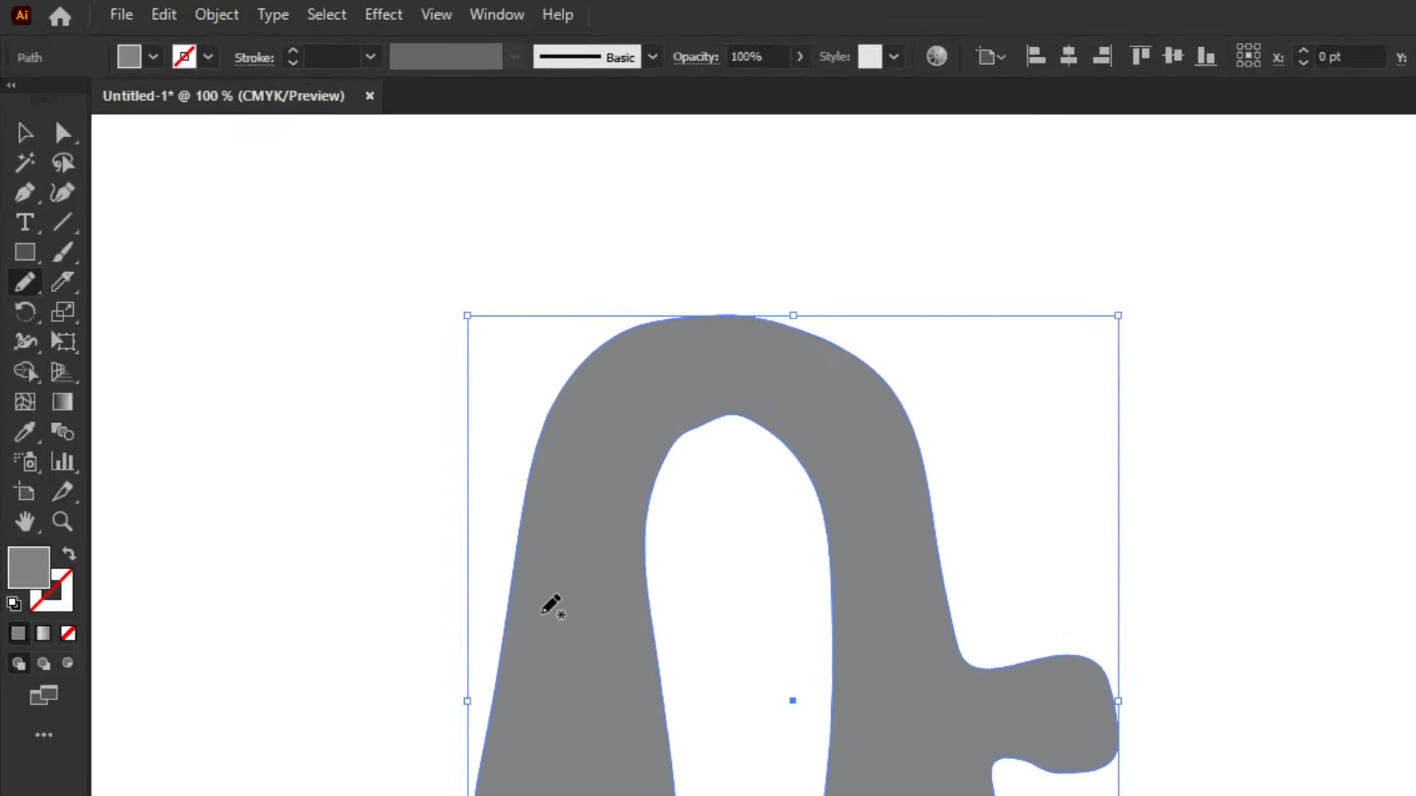
Switch to the Smooth tool and accept its options with the fidelity at the Smooth end.
click(23, 174)
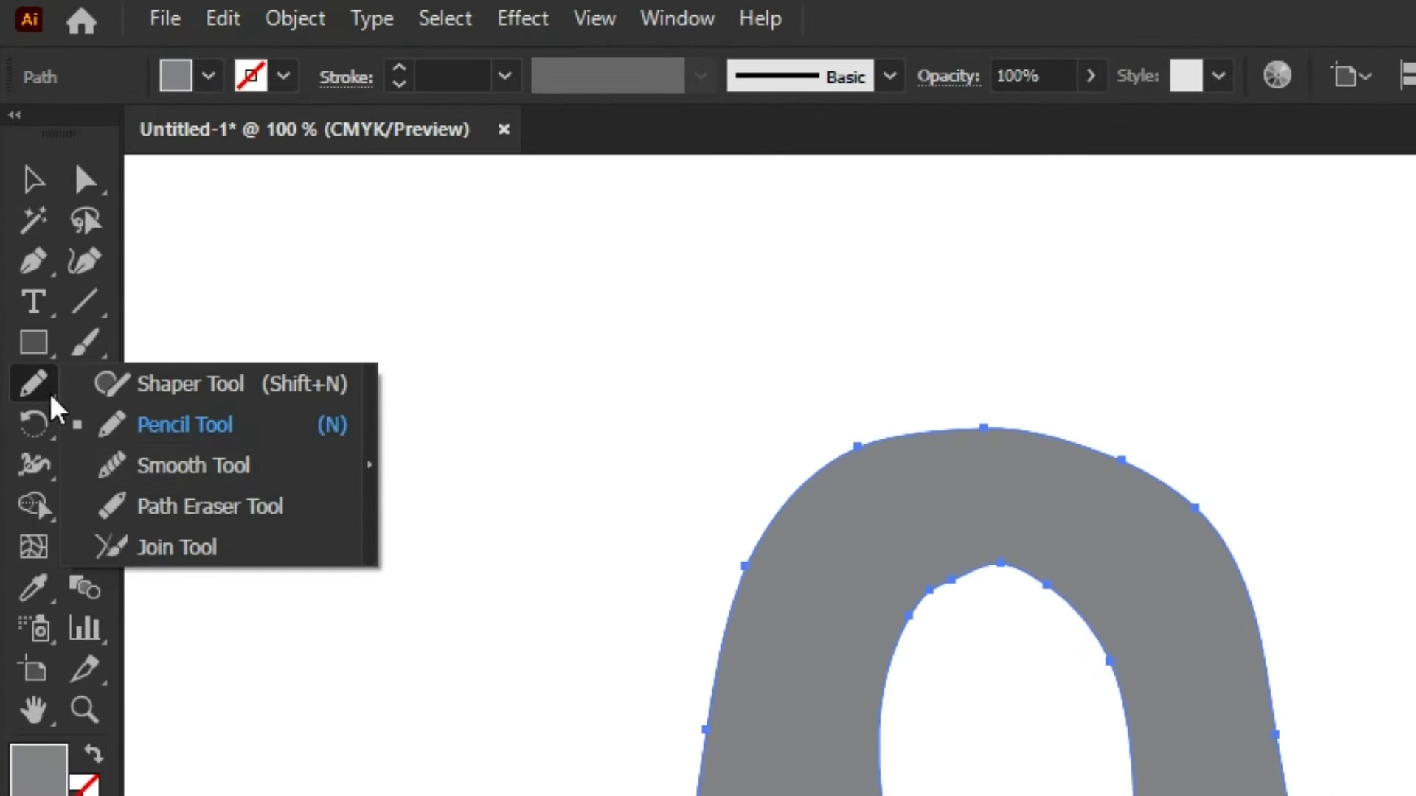
click(252, 469)
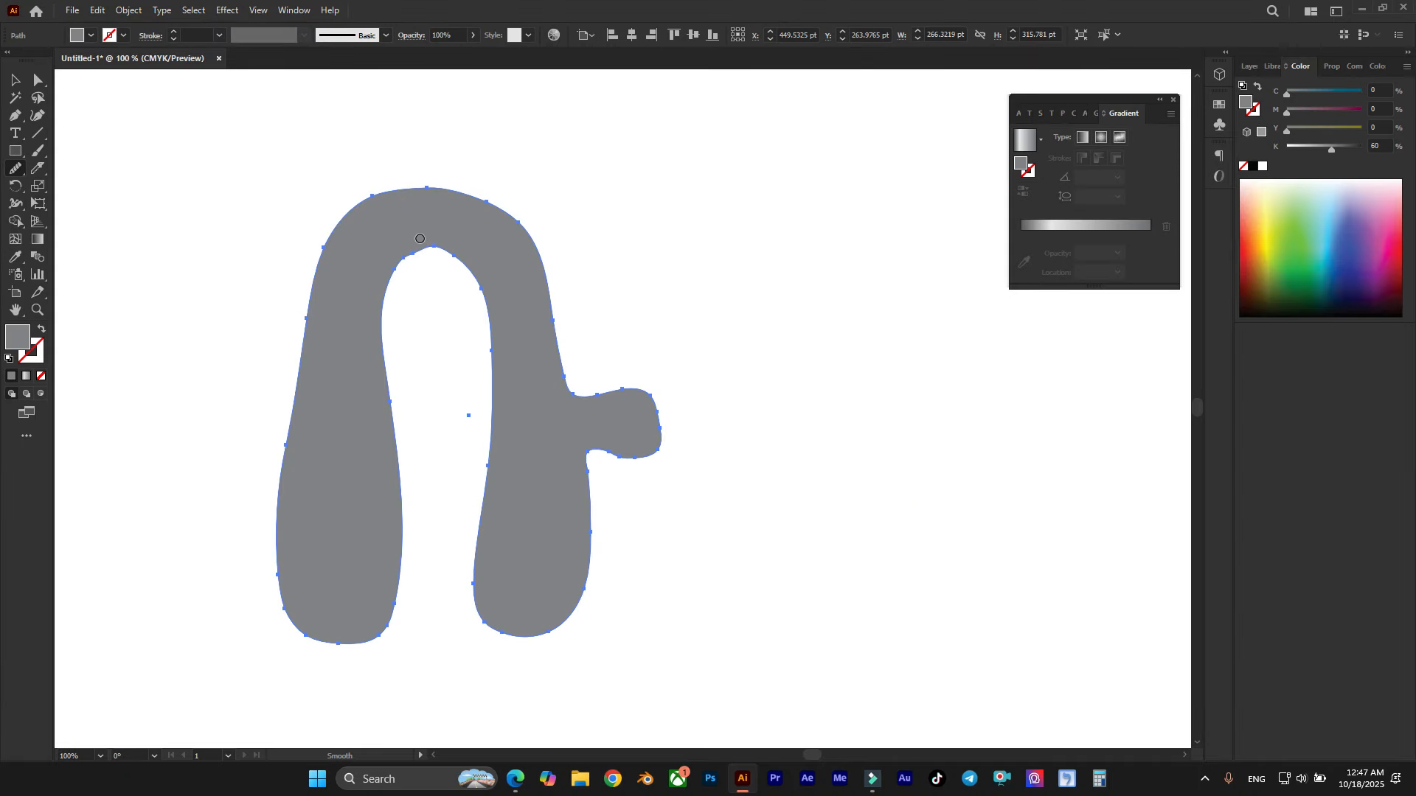
click(419, 236)
double_click(17, 171)
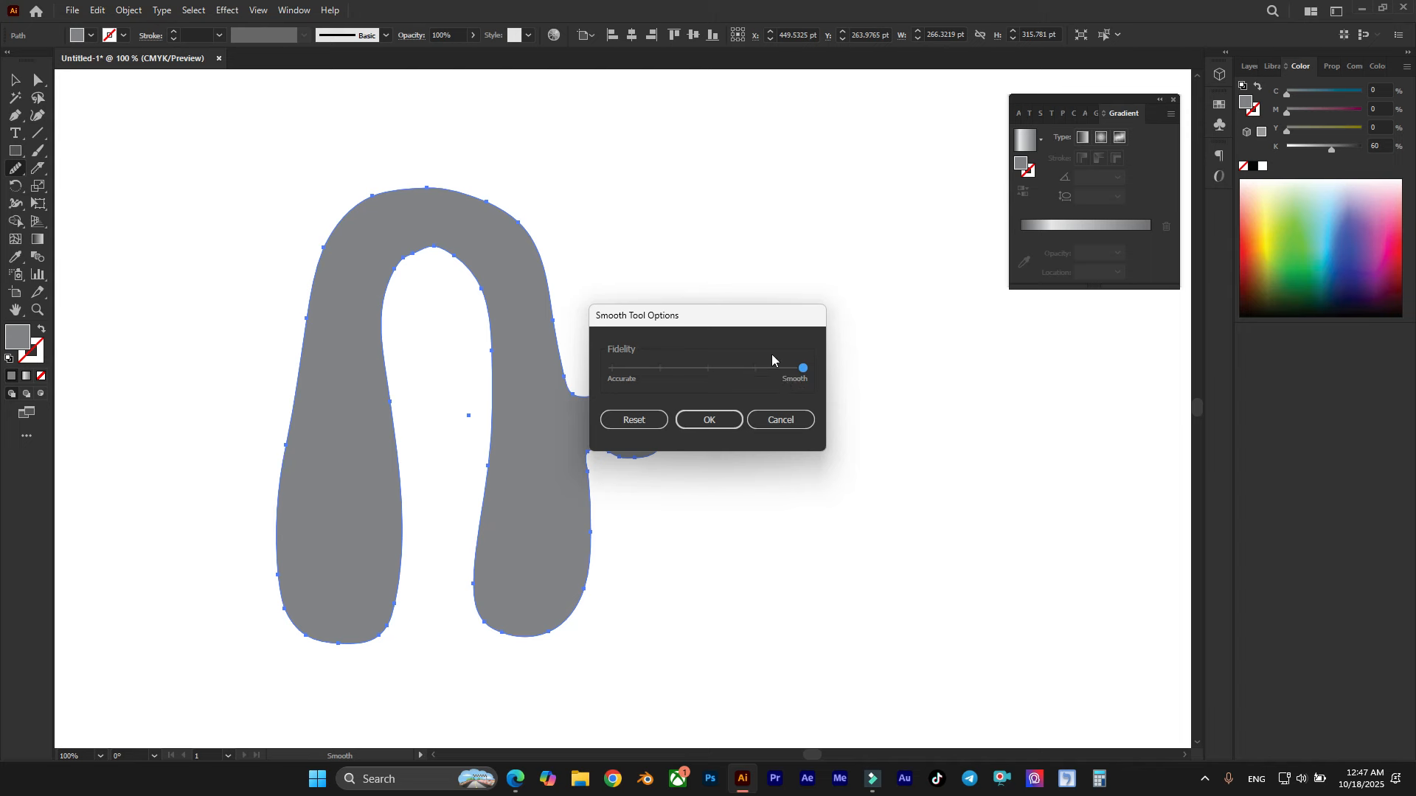
click(721, 417)
Smooth the bumpy inner curve at the crown of the arch's opening.
scroll(435, 122, up, 4)
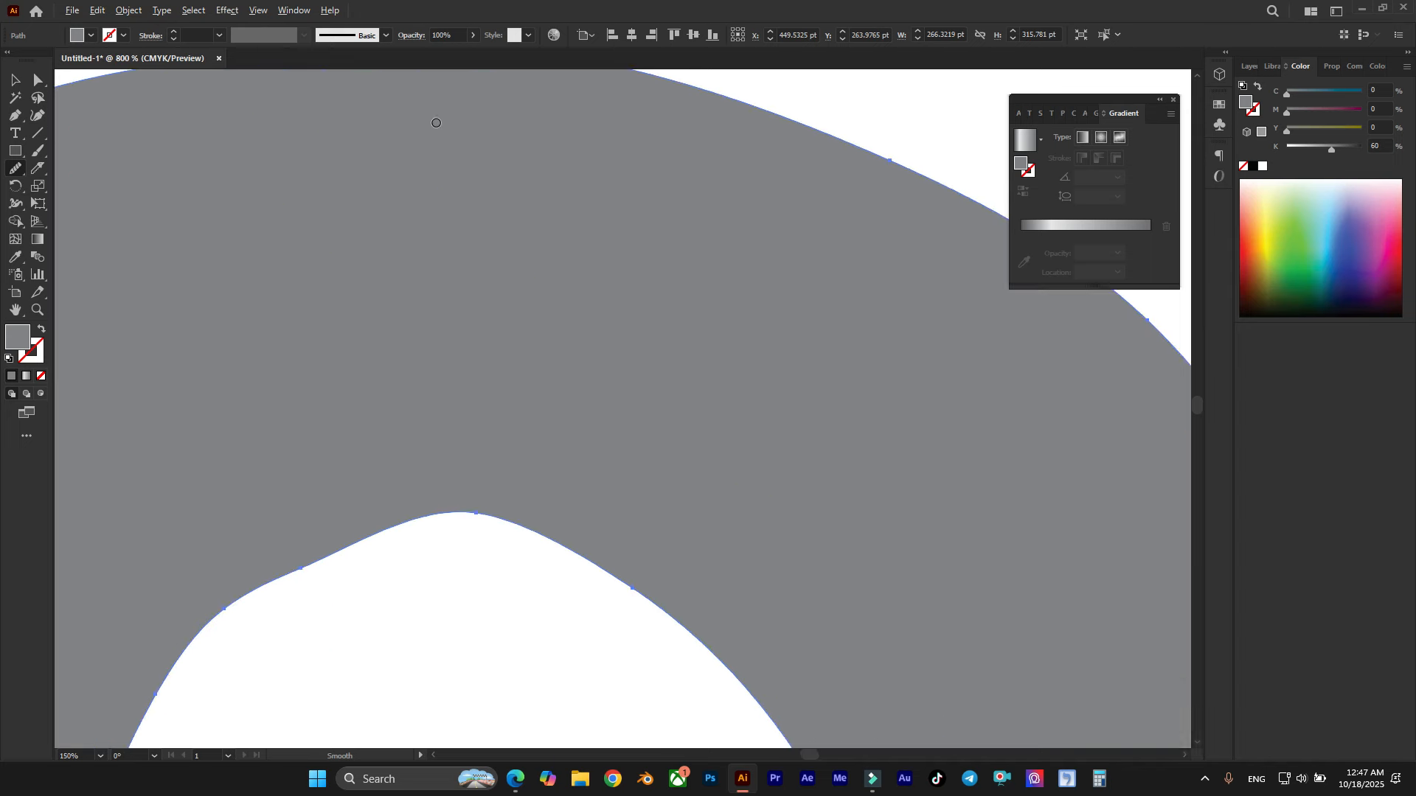
scroll(409, 121, down, 1)
mouse_move(341, 398)
mouse_down()
mouse_move(443, 363)
mouse_move(405, 376)
mouse_up()
click(342, 418)
mouse_move(302, 412)
mouse_down()
mouse_move(360, 362)
mouse_move(465, 318)
mouse_move(436, 337)
mouse_move(581, 423)
mouse_move(398, 334)
mouse_move(436, 352)
mouse_up()
scroll(530, 349, down, 3)
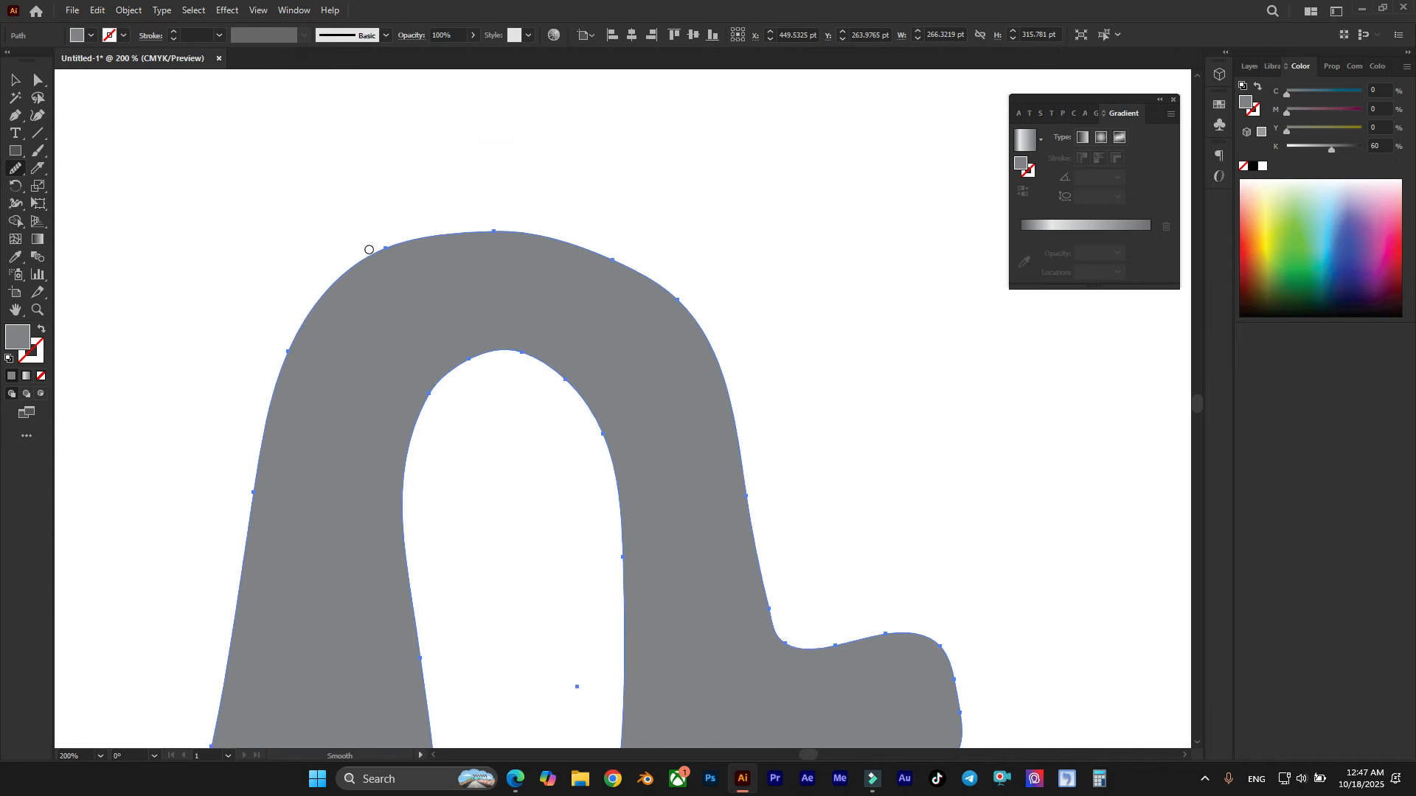
Smooth the arch's outer crown and its right shoulder with the Smooth tool.
scroll(575, 442, up, 2)
drag(413, 245, 598, 225)
drag(742, 272, 848, 360)
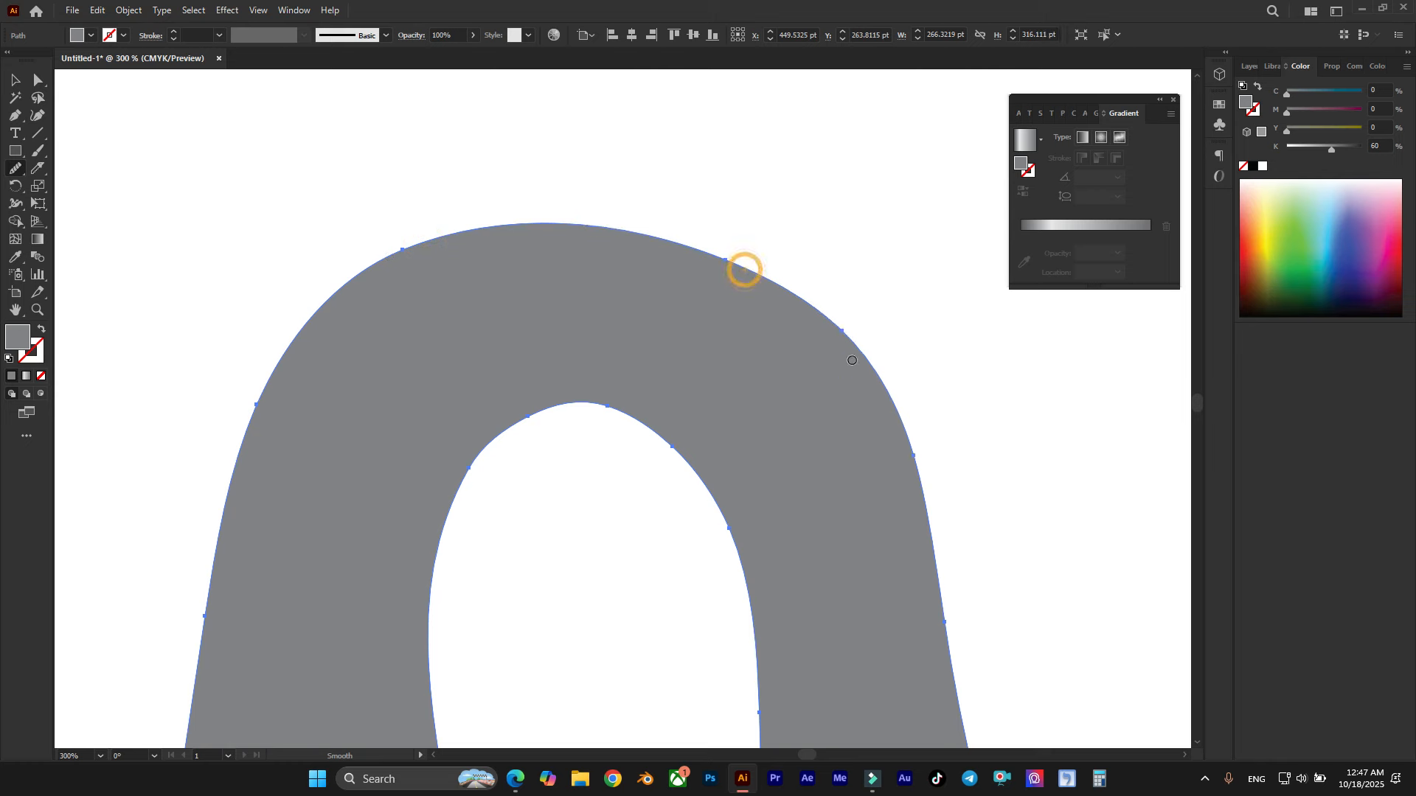
scroll(624, 418, down, 4)
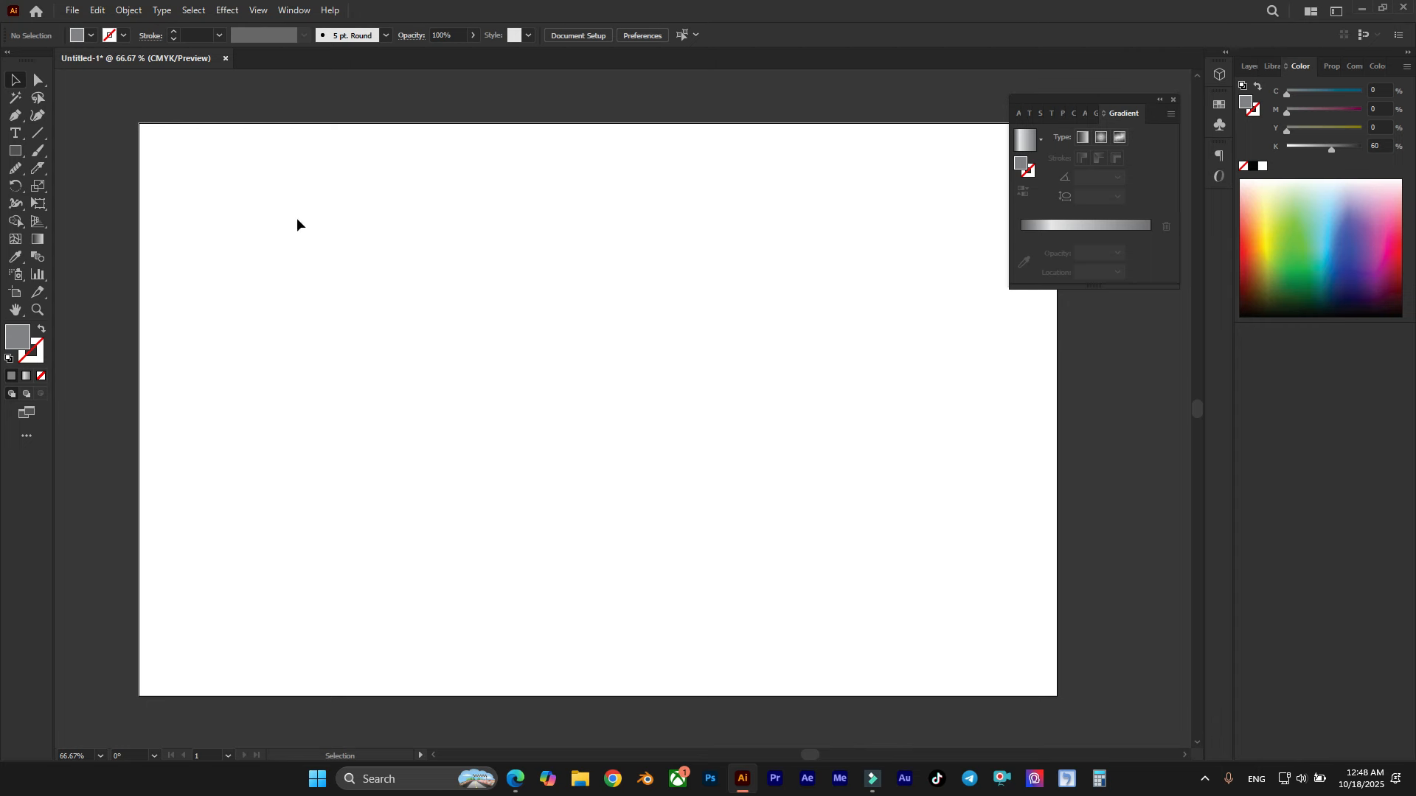
View the empty artboard at different magnifications, zooming in to 800%, far out, and back to 50%.
scroll(593, 395, down, 1)
scroll(664, 319, up, 1)
scroll(548, 353, up, 8)
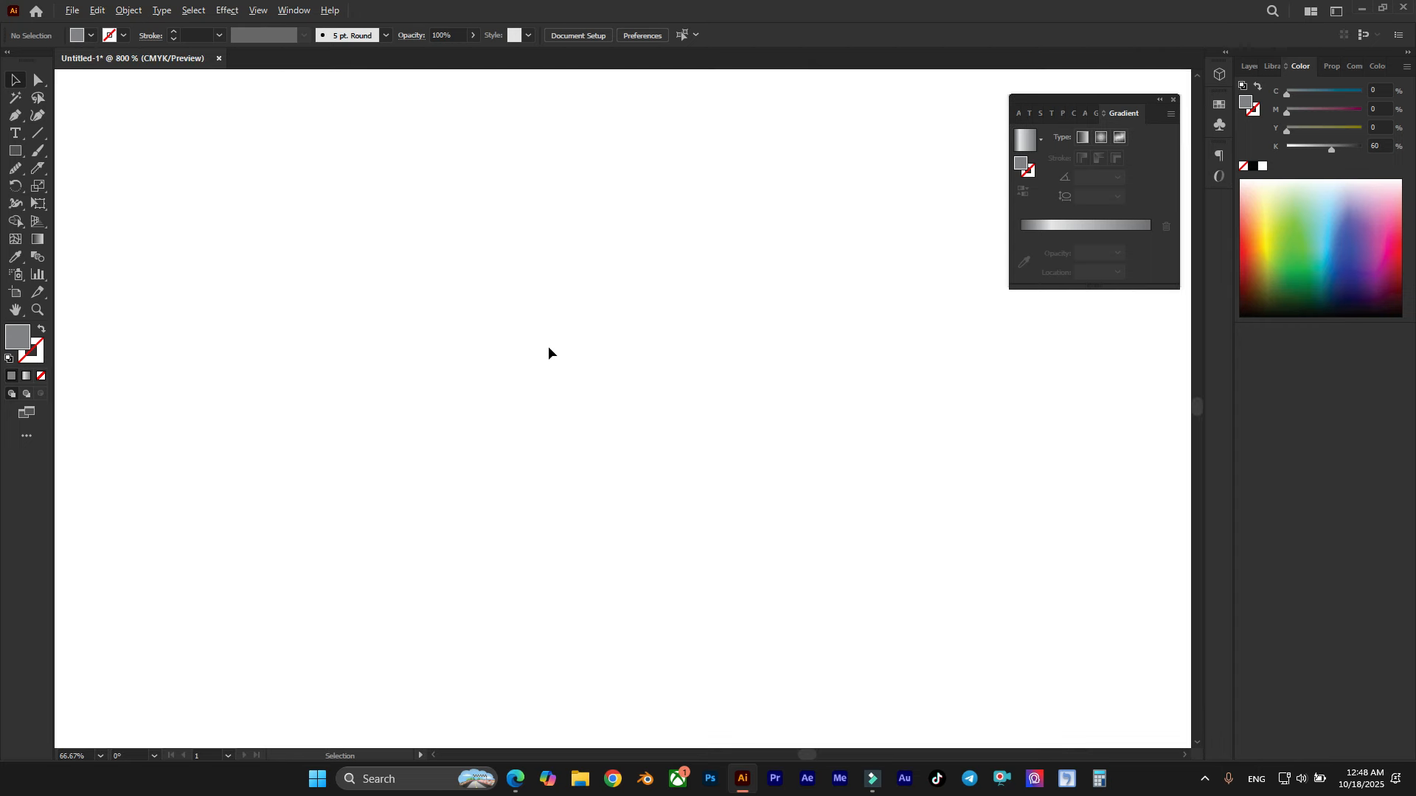
scroll(548, 348, down, 9)
scroll(549, 353, down, 10)
scroll(631, 382, up, 1)
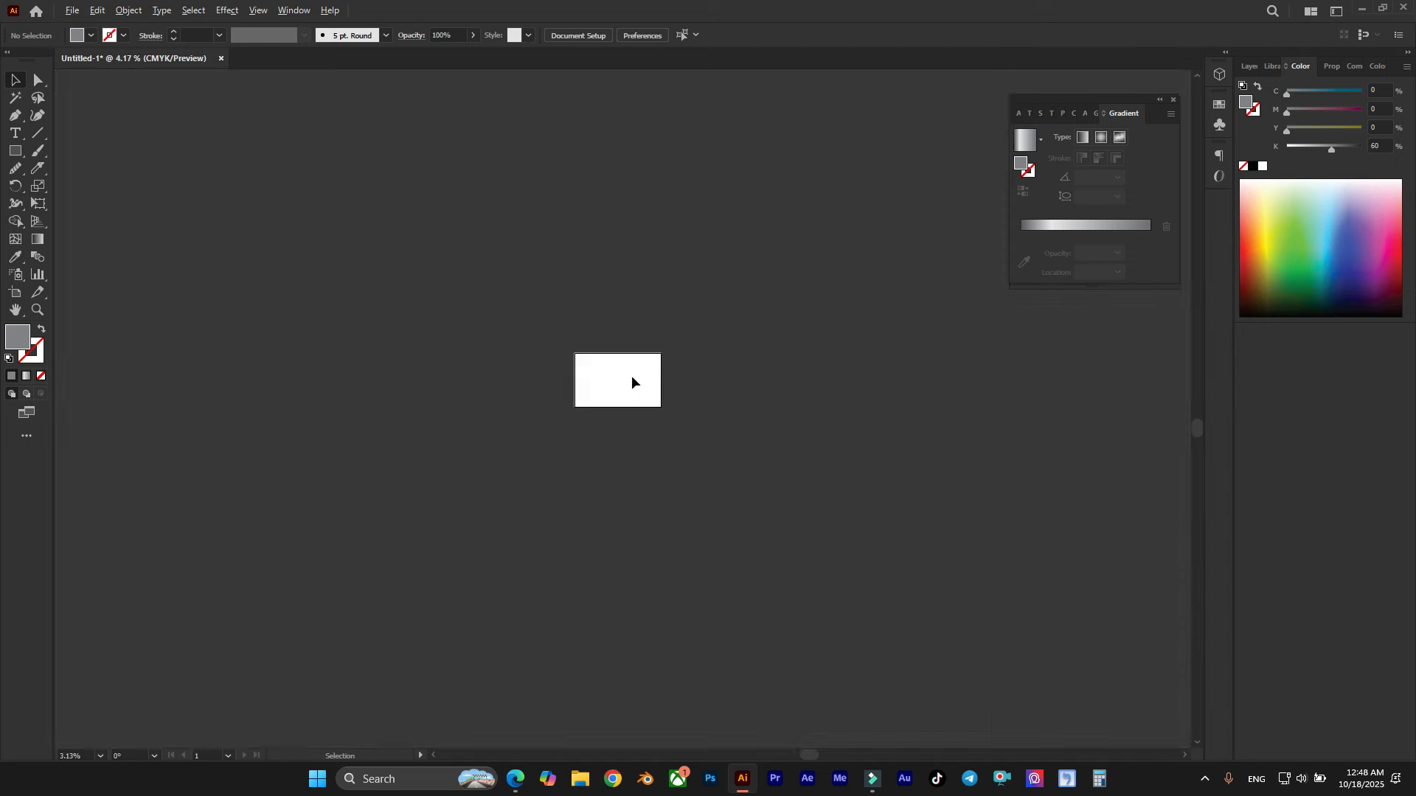
scroll(631, 382, up, 6)
scroll(550, 362, up, 1)
scroll(556, 361, down, 1)
scroll(556, 361, up, 1)
key(ctrl)
key(ctrl+space)
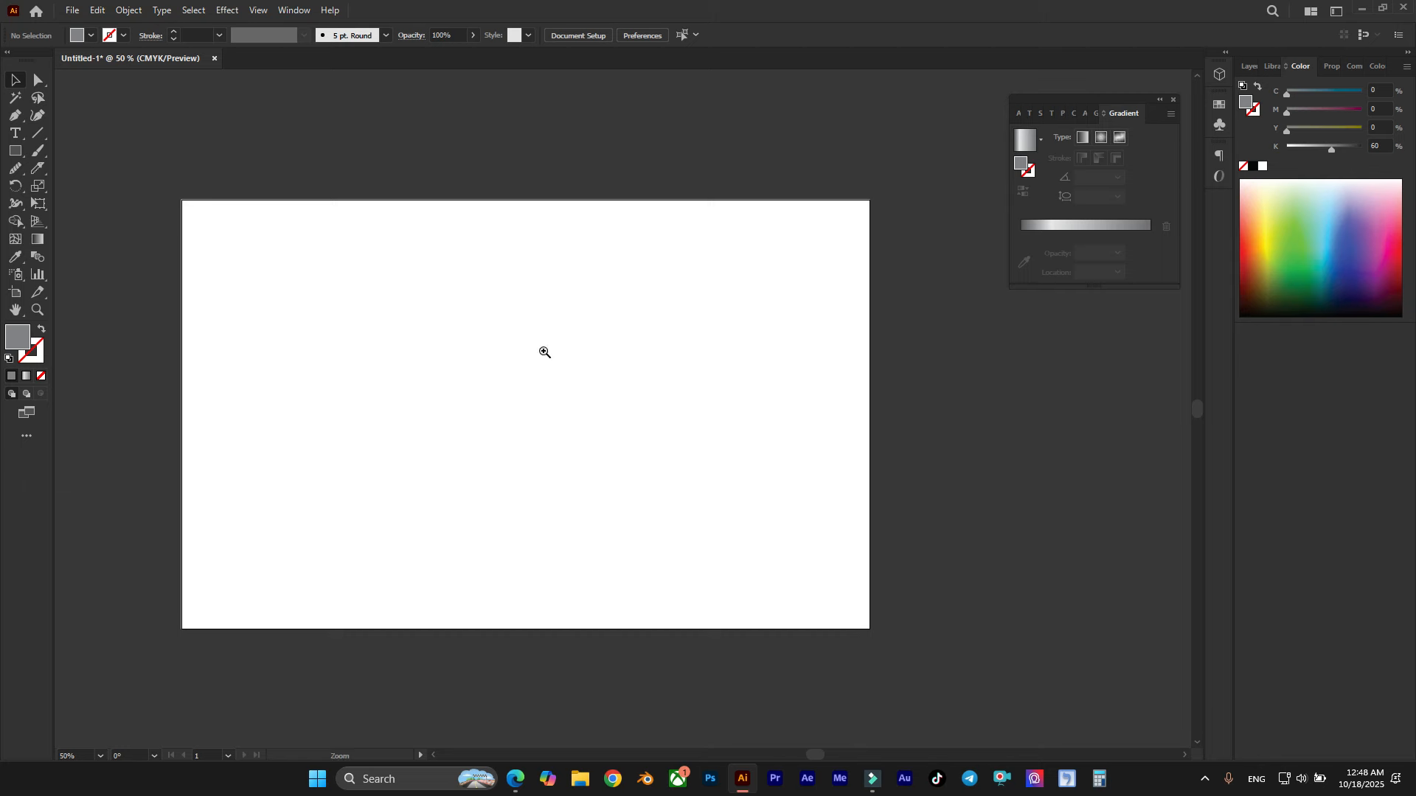
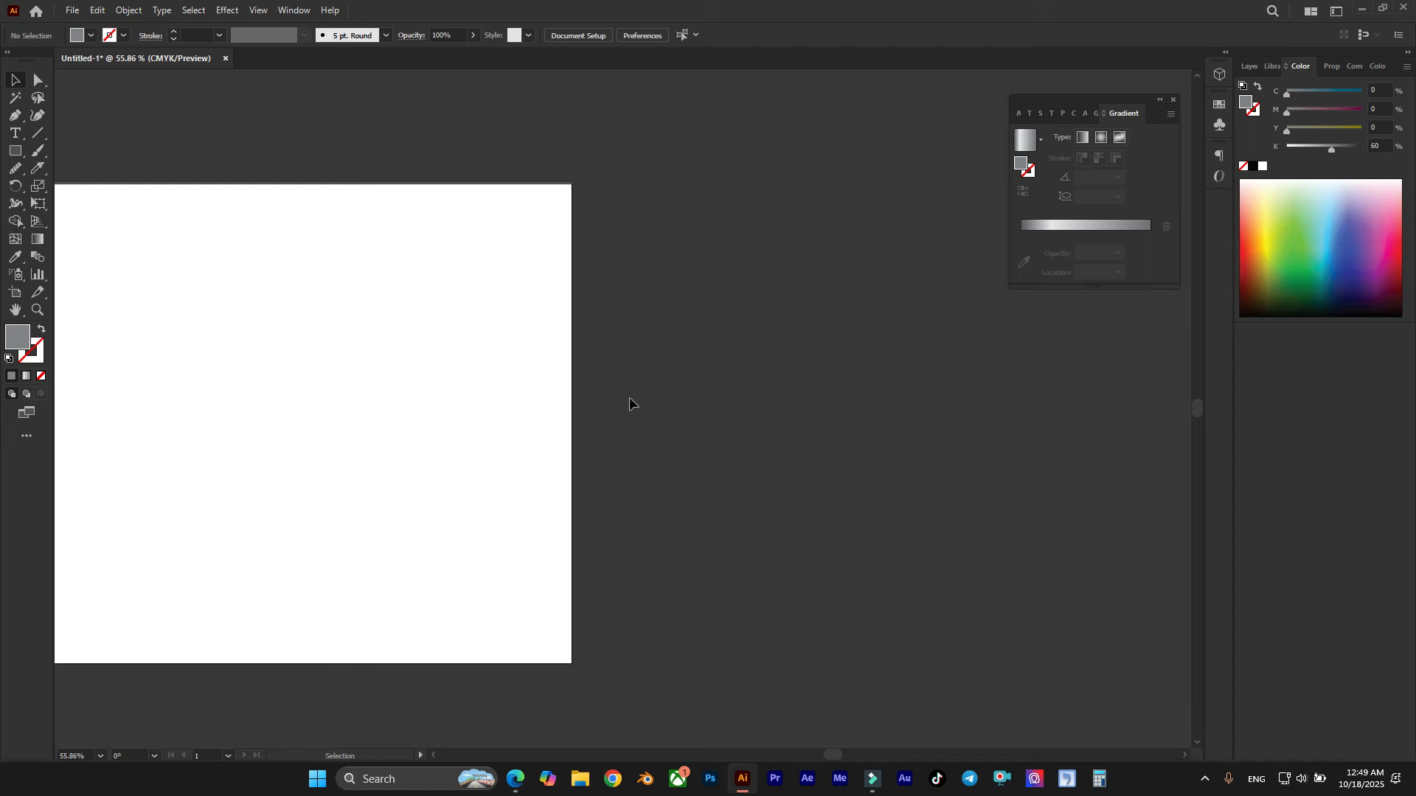
Display the document properties and turn on the grid across the artboard.
key(ctrl+0)
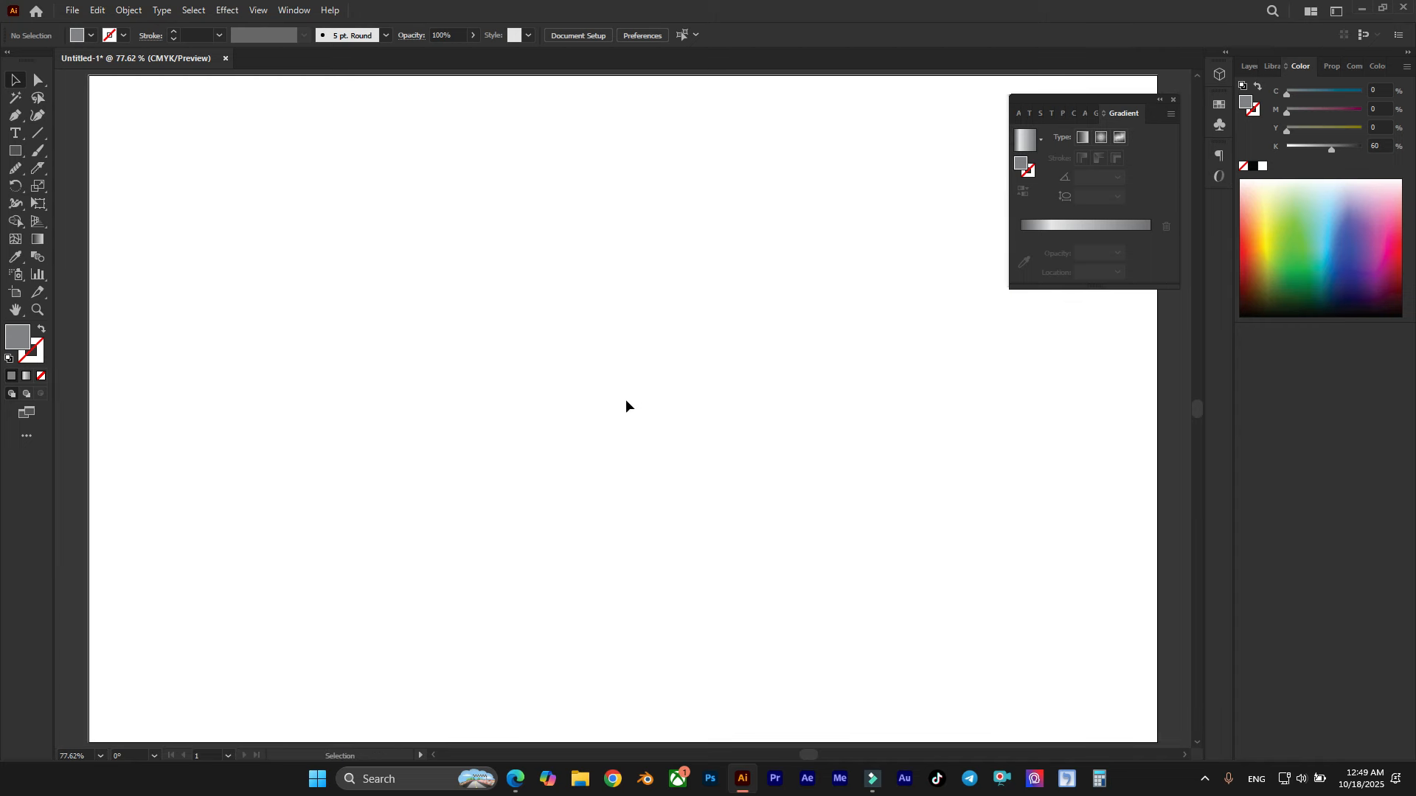
key(ctrl+minus)
scroll(626, 405, right, 1)
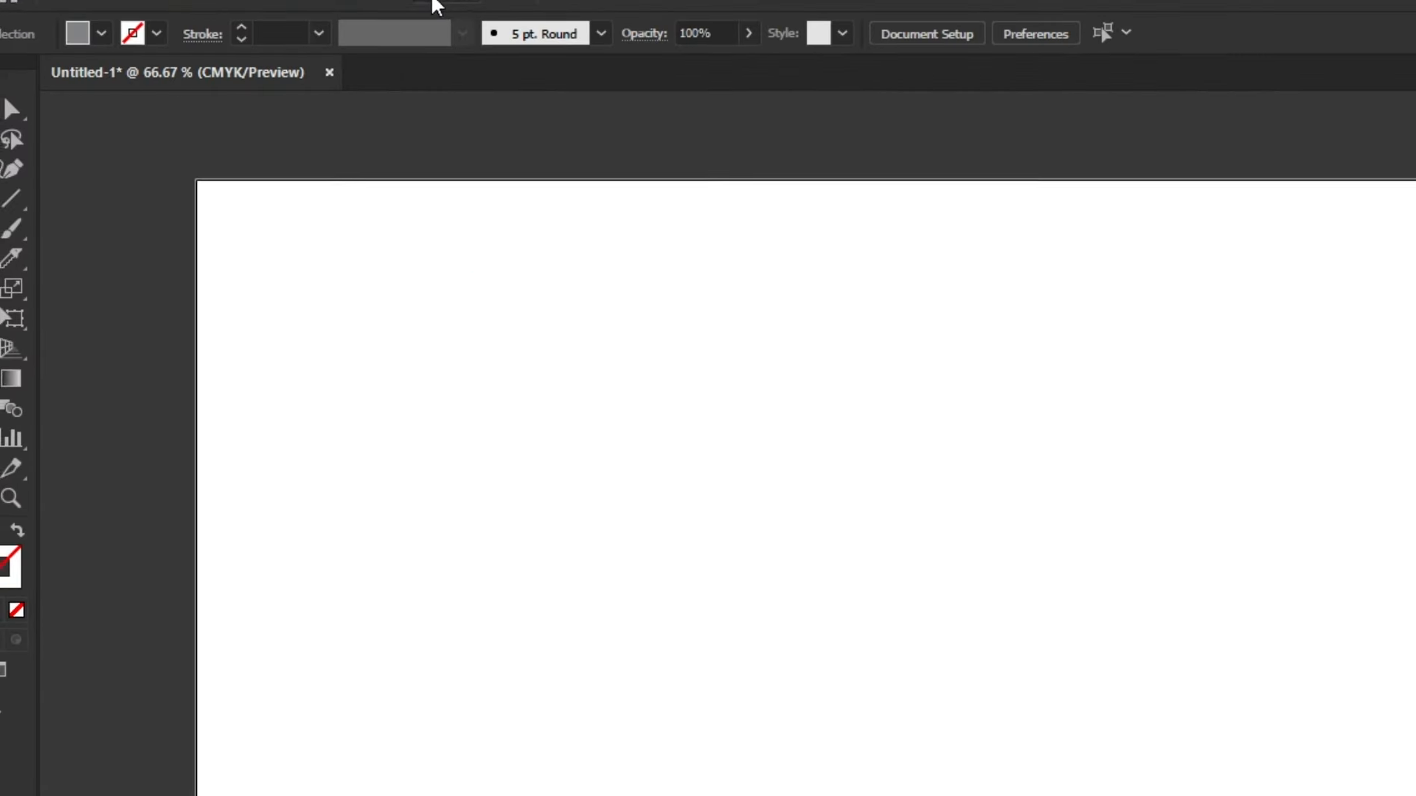
click(436, 6)
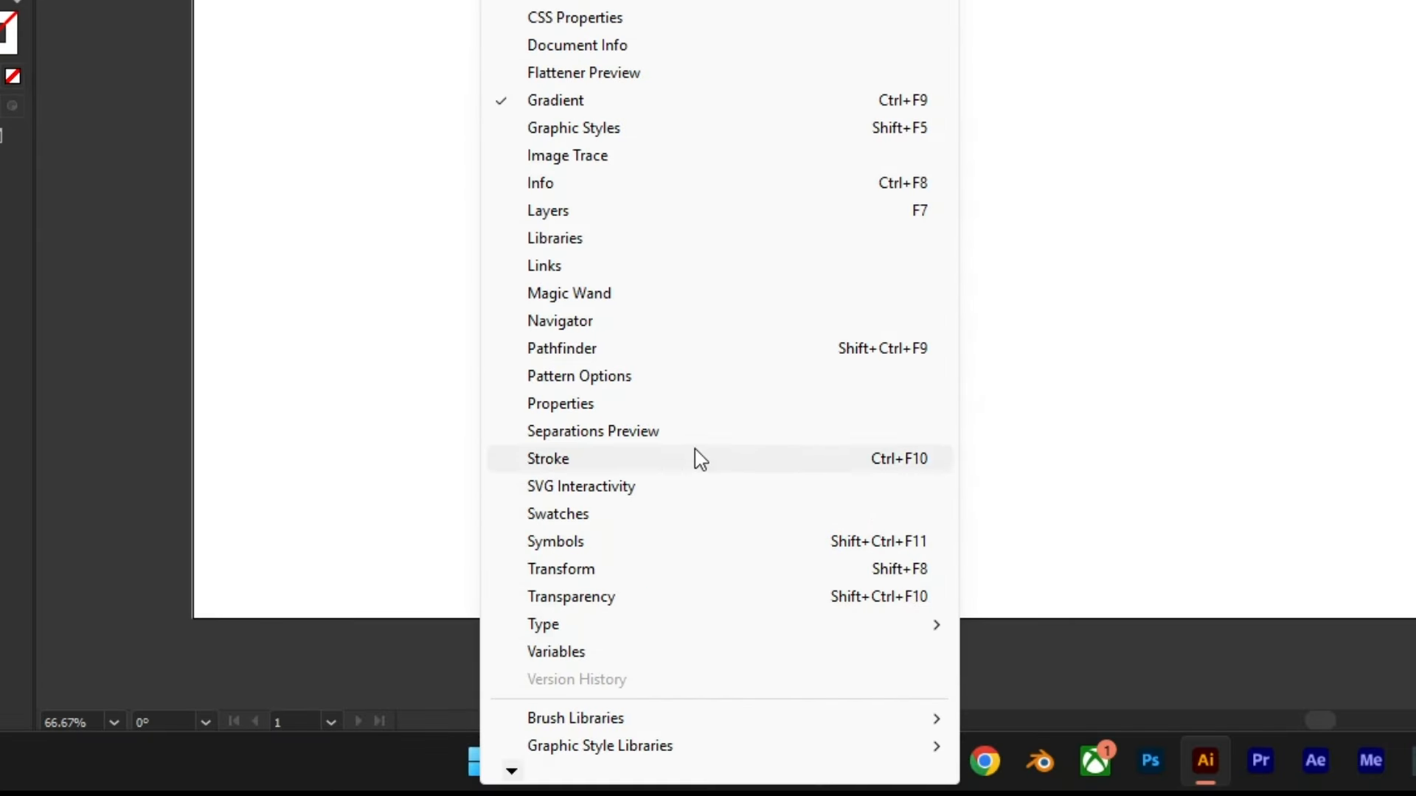
click(689, 410)
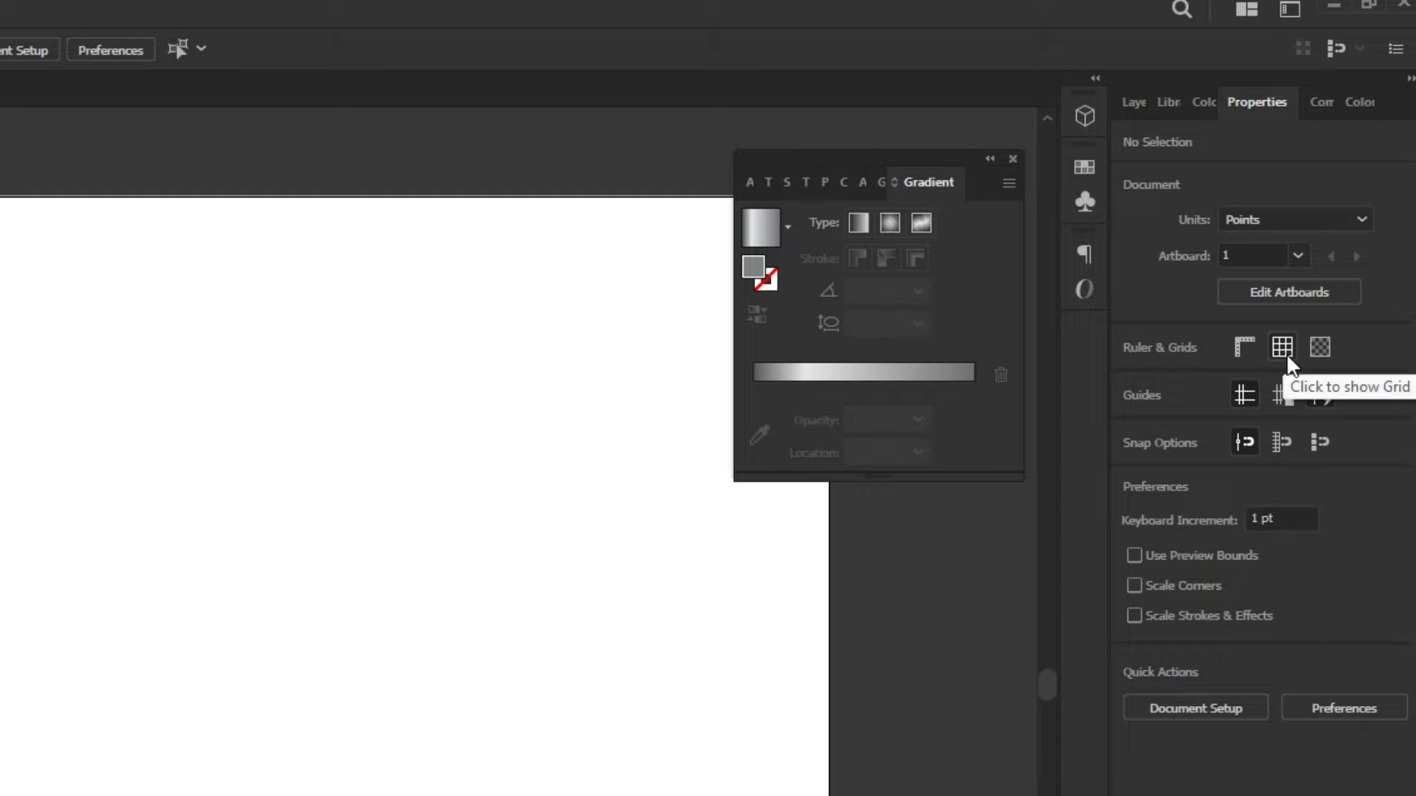
click(1281, 347)
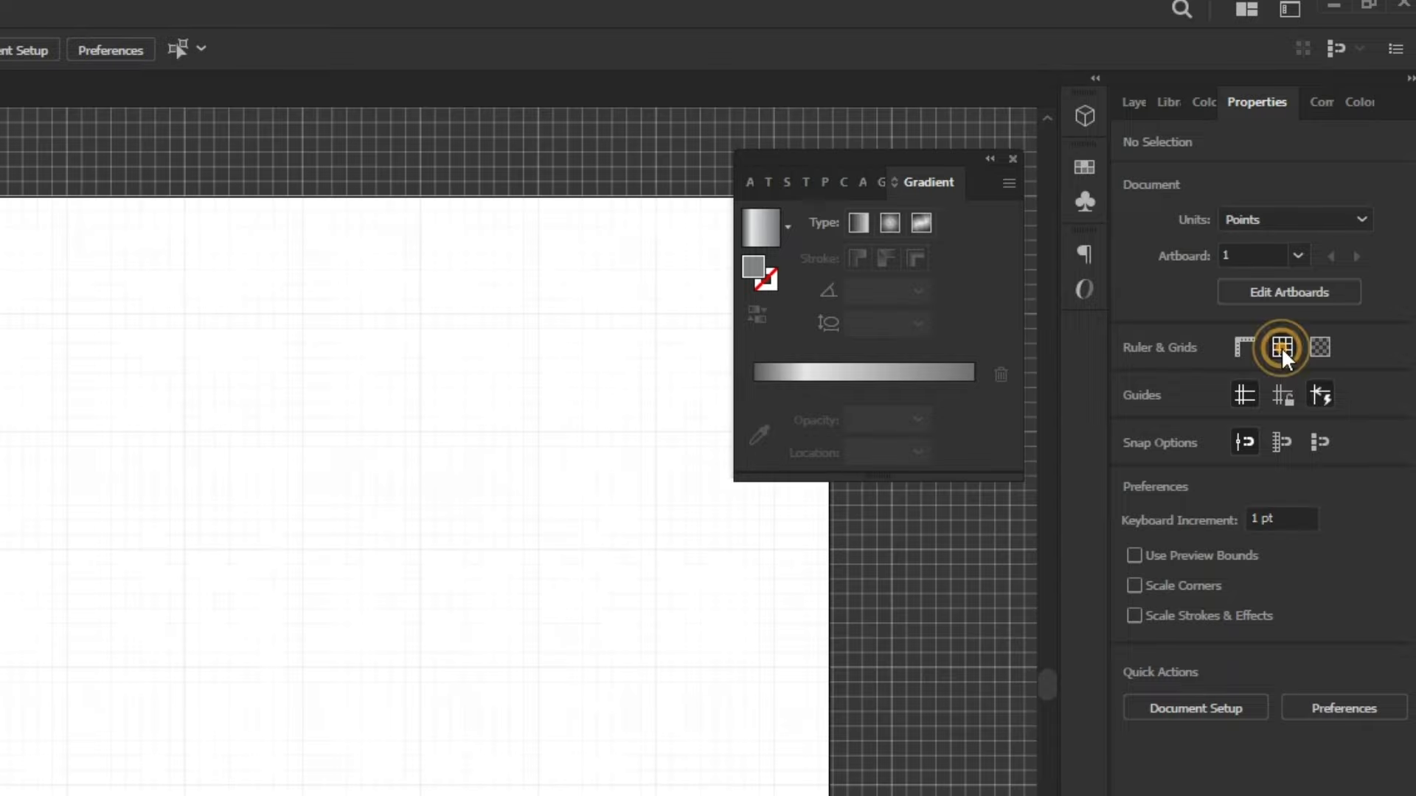
key(ctrl+0)
key(ctrl+1)
key(ctrl+minus)
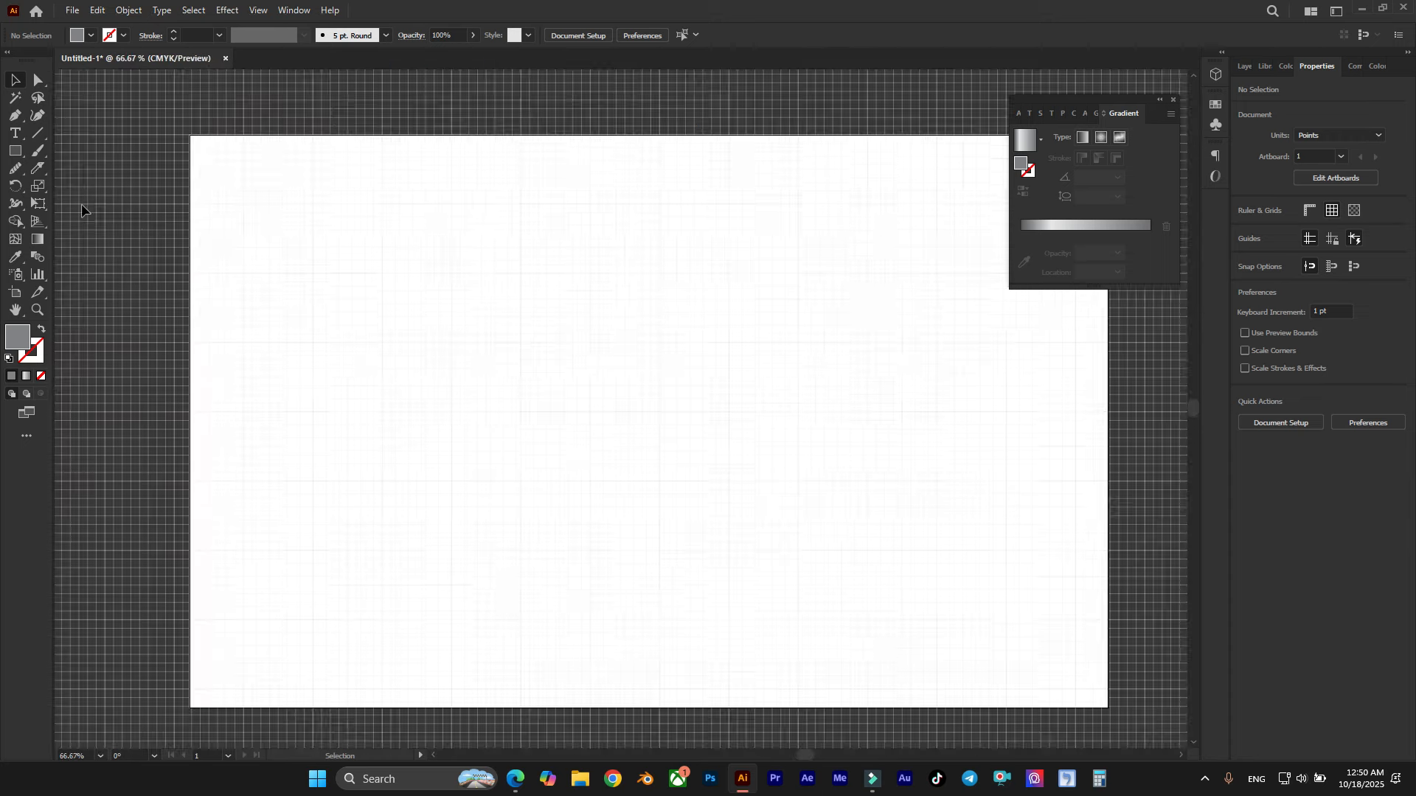
key(ctrl+plus)
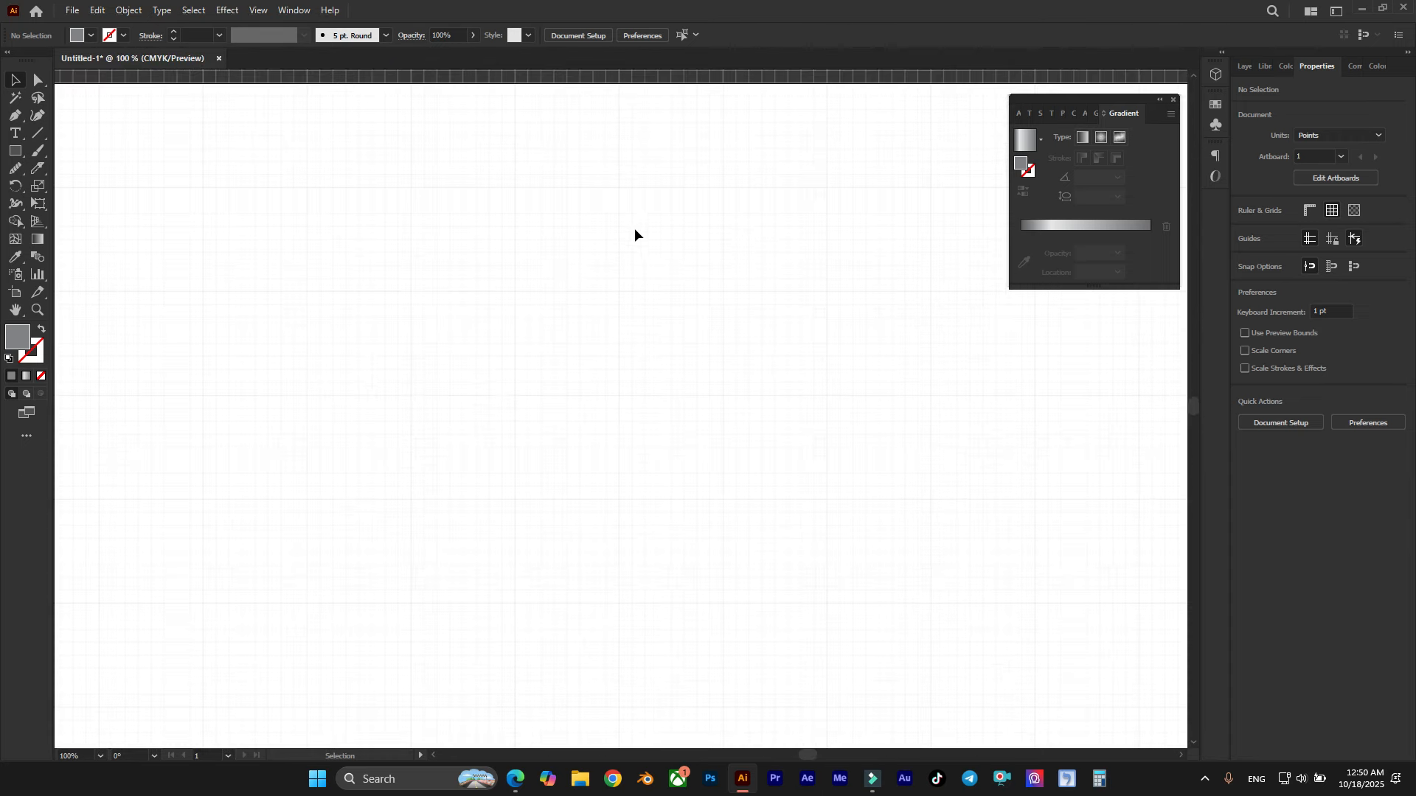
key(ctrl+minus)
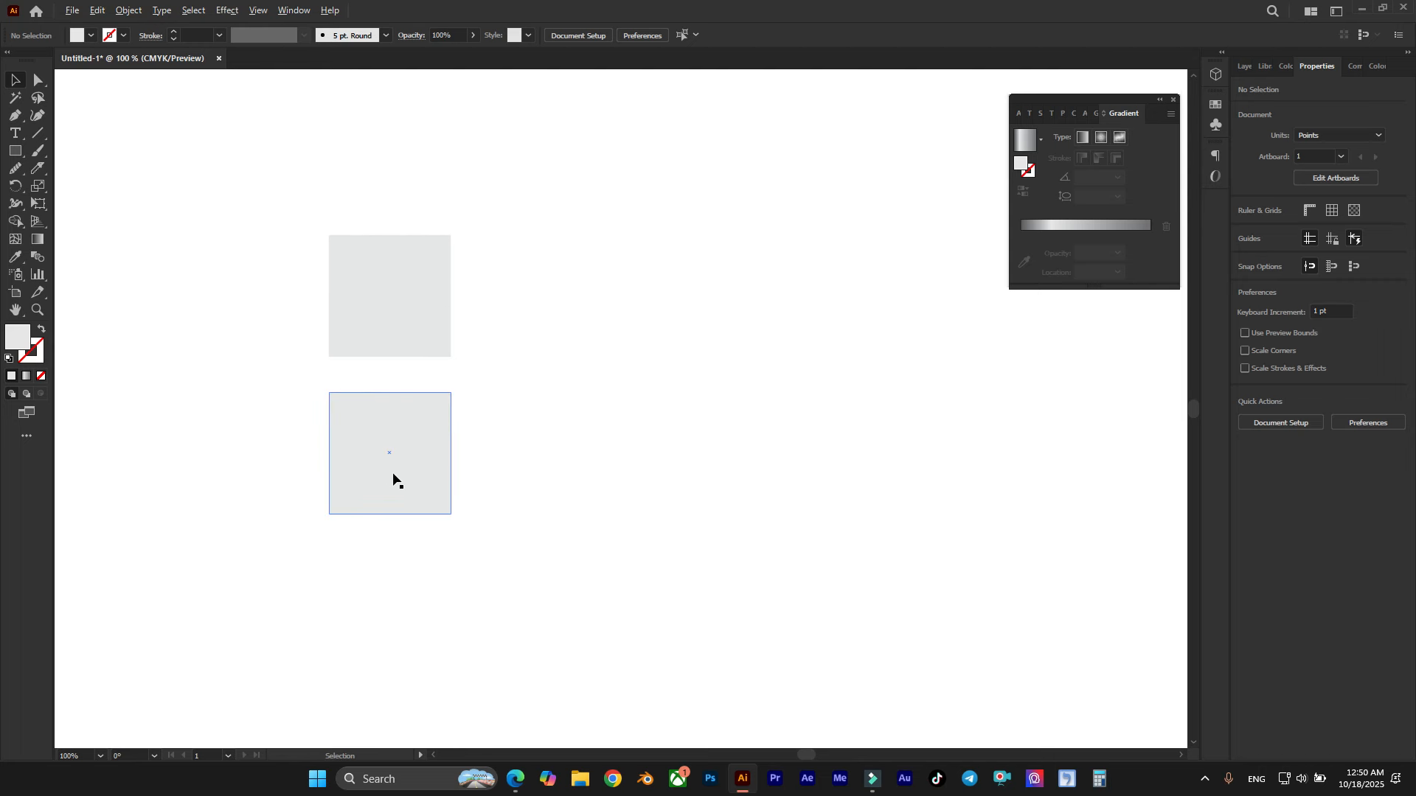
Duplicate the lower grey square straight down, aligned with the others and with an equal gap of about 24.5 pt.
drag(393, 443, 395, 594)
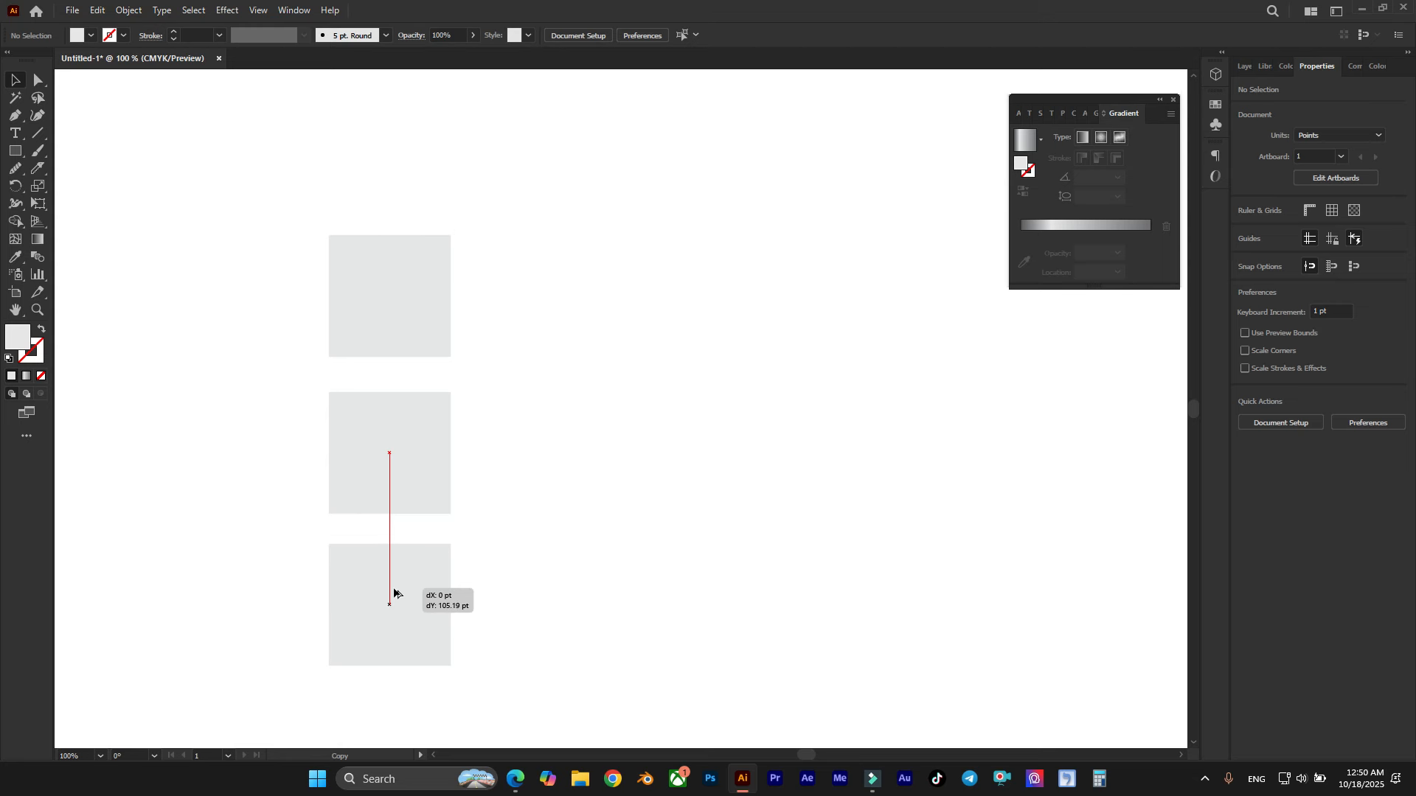
drag(395, 594, 395, 598)
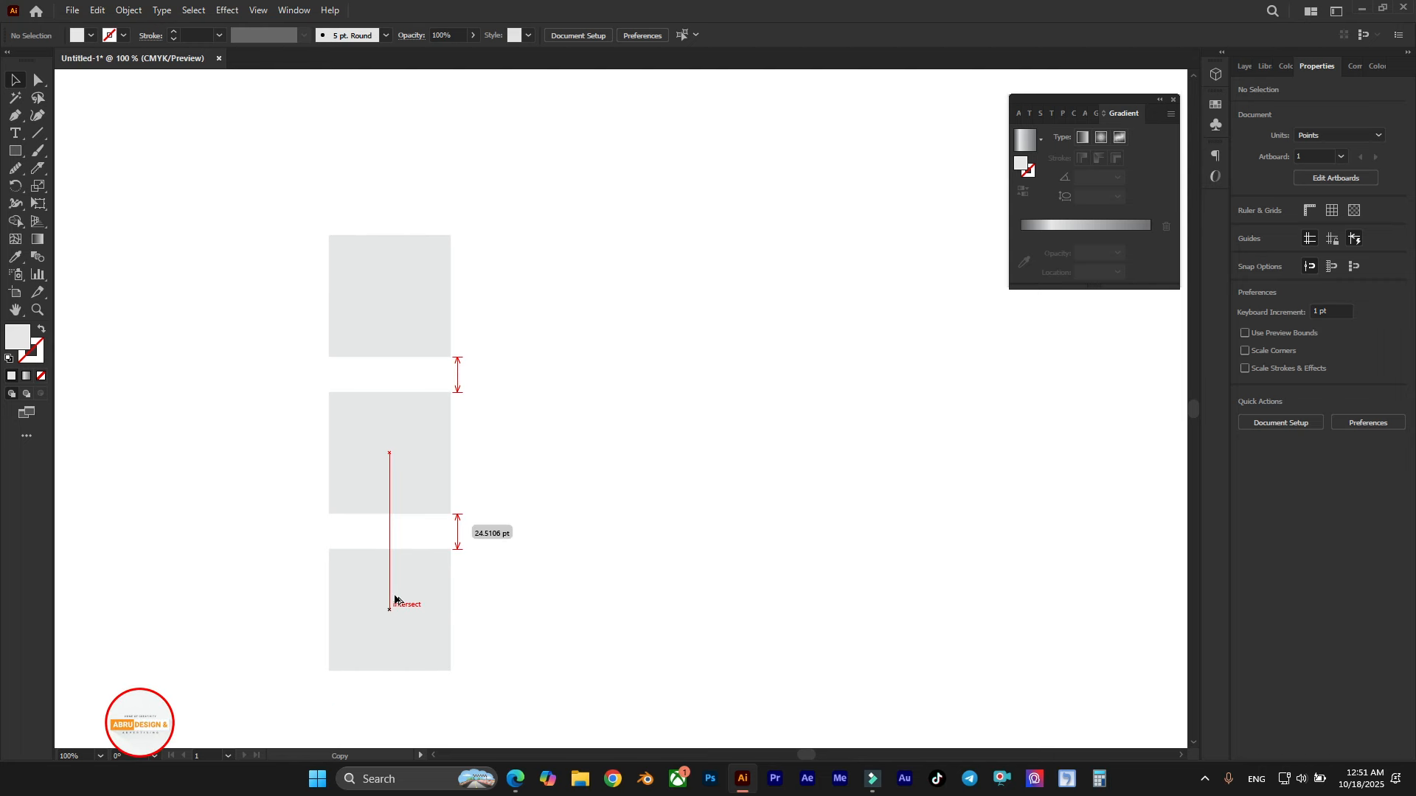
drag(394, 599, 395, 593)
Duplicate the column of three grey squares to the right, leaving a narrow gap between the two columns.
drag(556, 645, 320, 222)
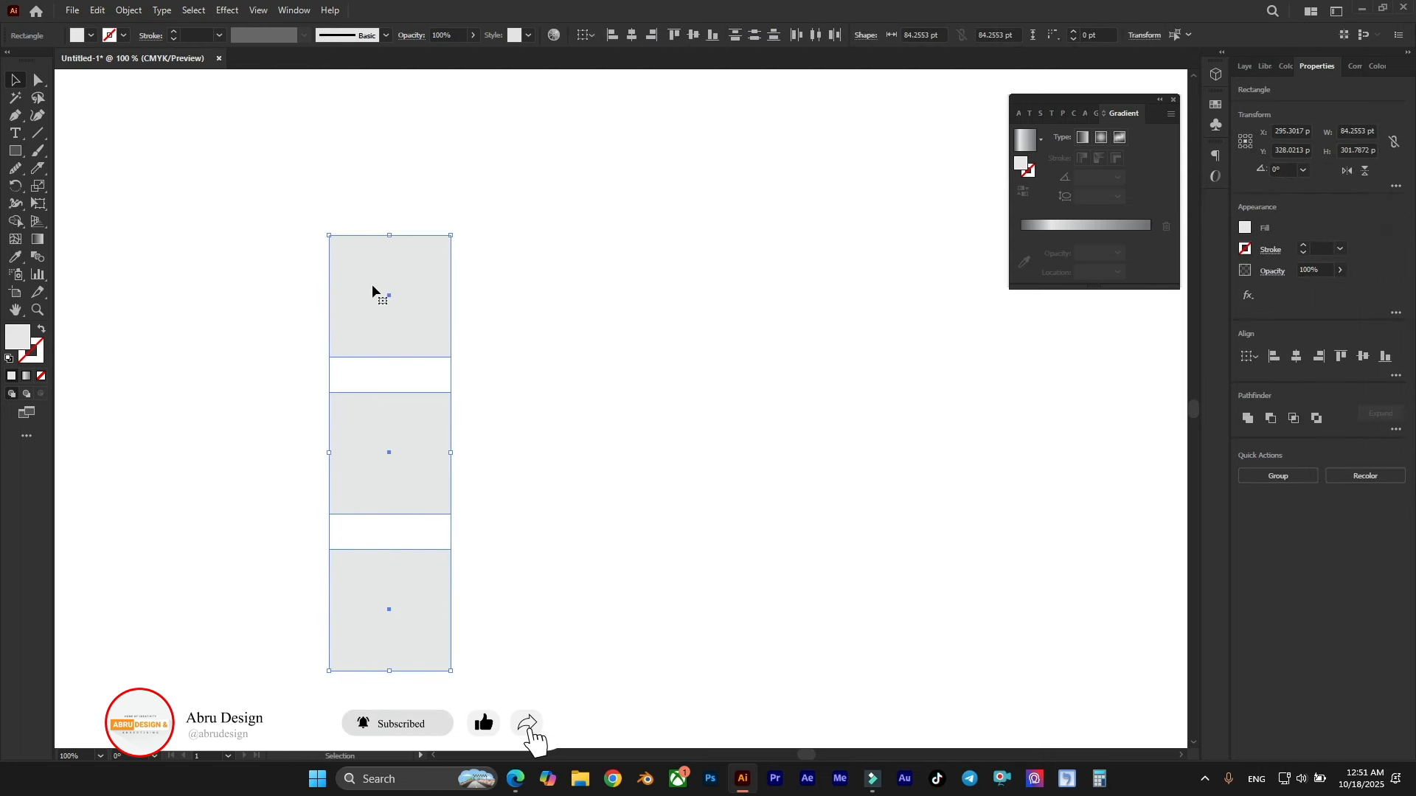
drag(377, 298, 680, 307)
click(519, 299)
drag(890, 390, 547, 420)
Move the second column's top square out to the right and scale it proportionally to about 137 by 137 pt.
drag(357, 315, 695, 347)
scroll(719, 341, up, 1)
drag(749, 441, 864, 556)
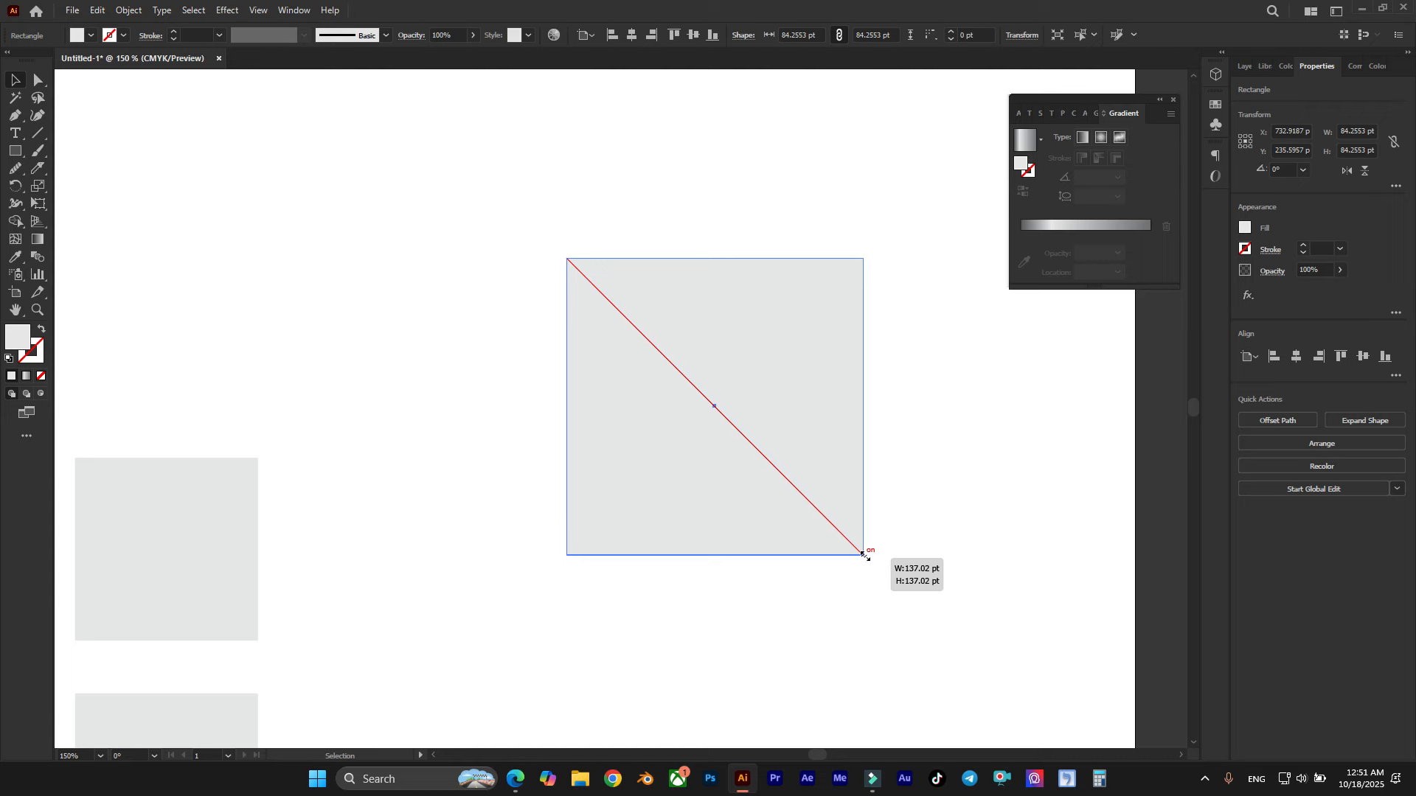
drag(863, 554, 862, 554)
scroll(680, 395, down, 3)
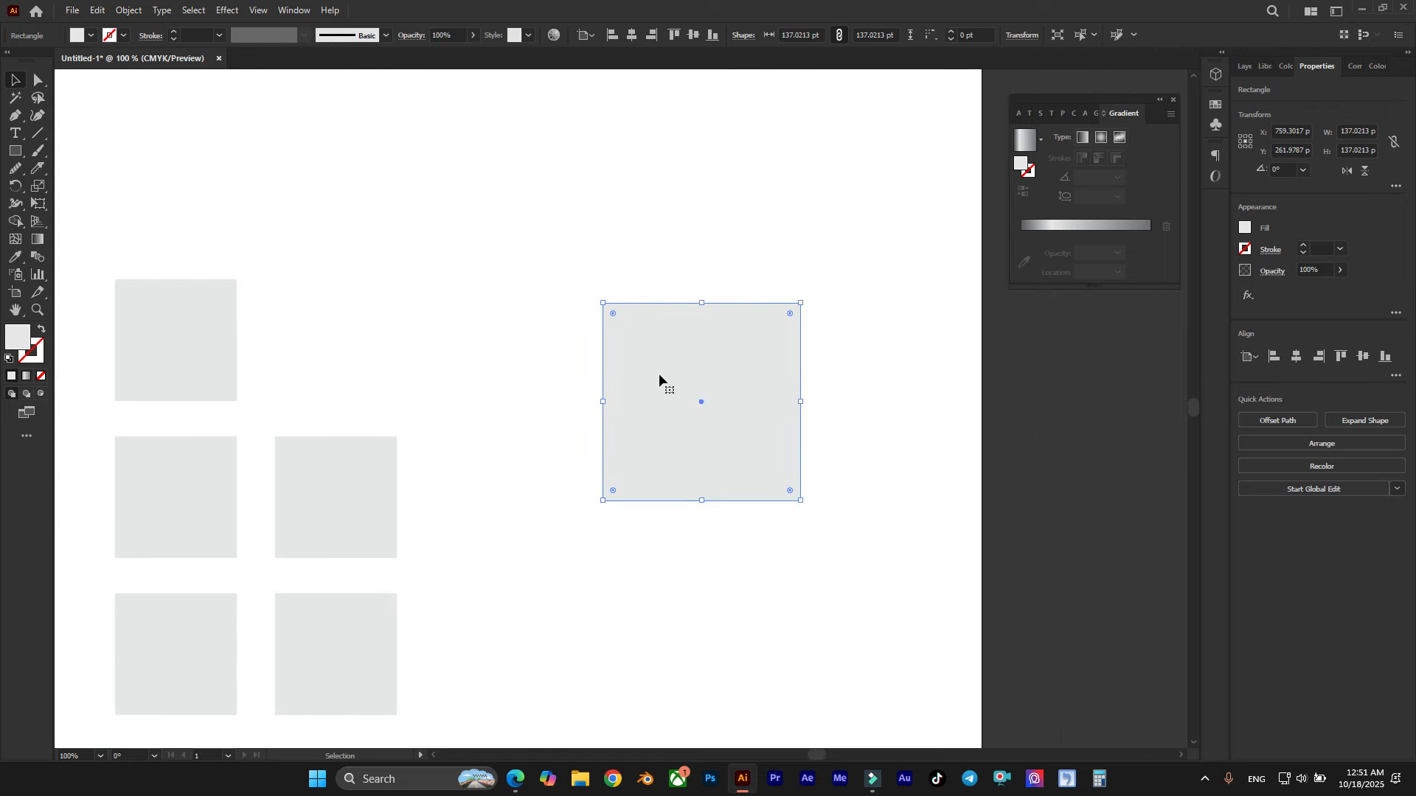
scroll(480, 405, up, 2)
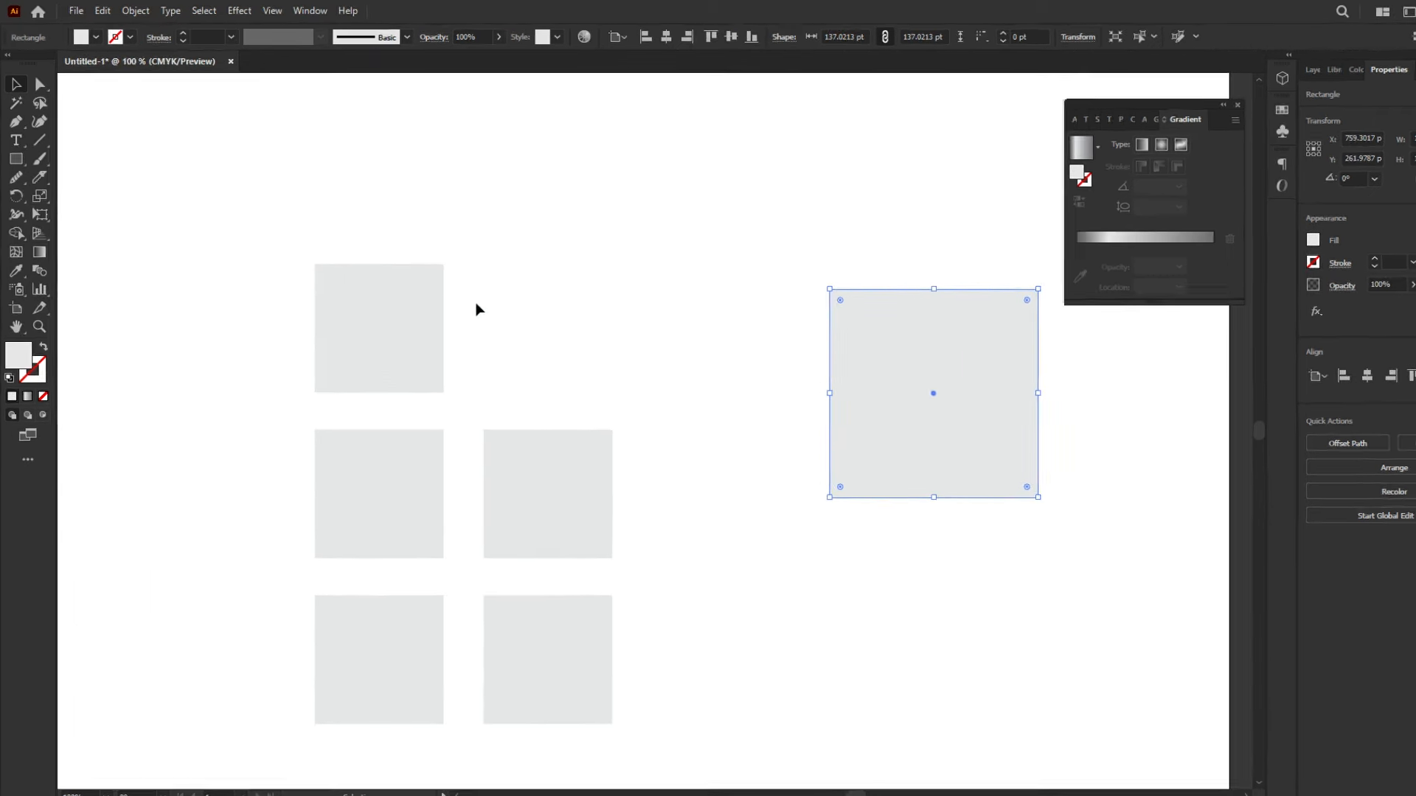
click(319, 12)
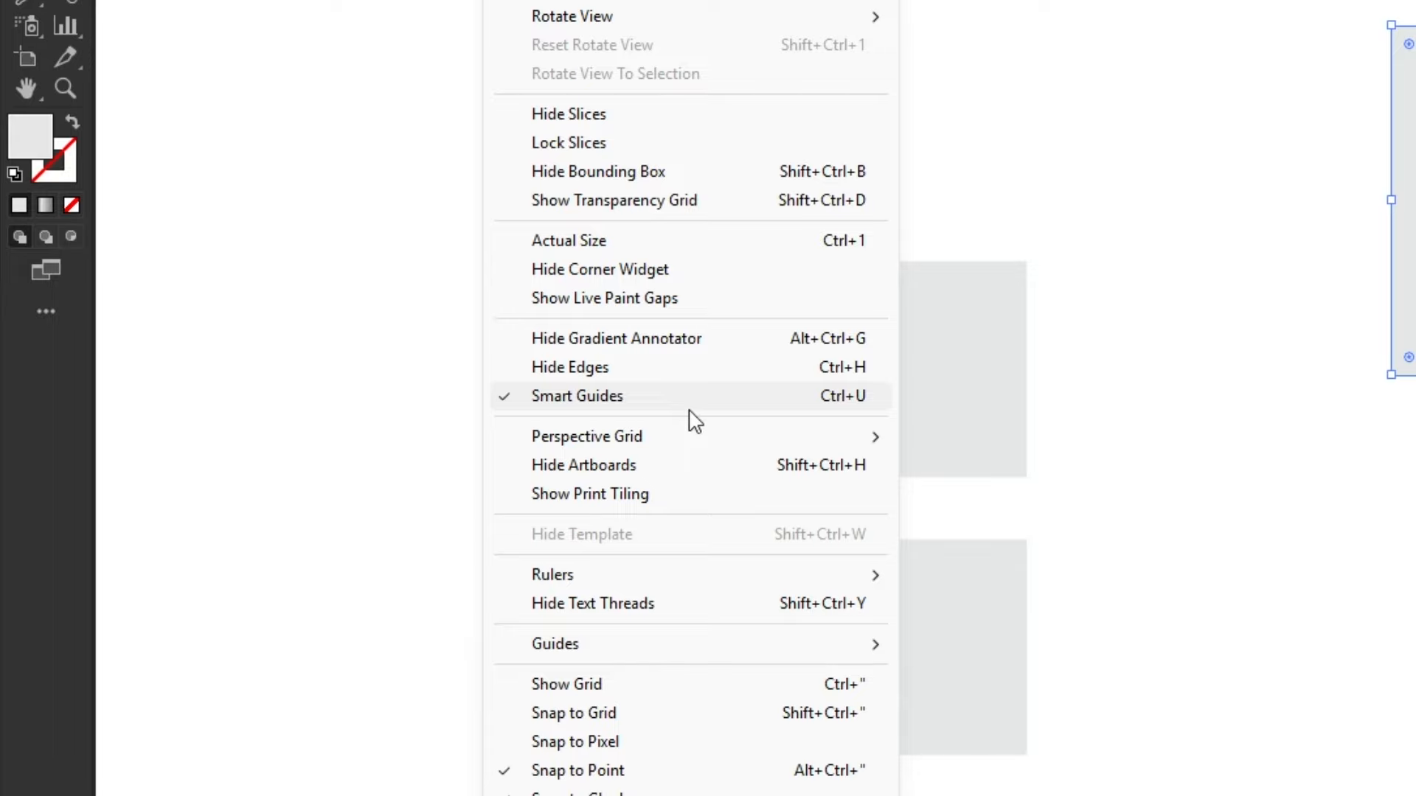
click(1144, 316)
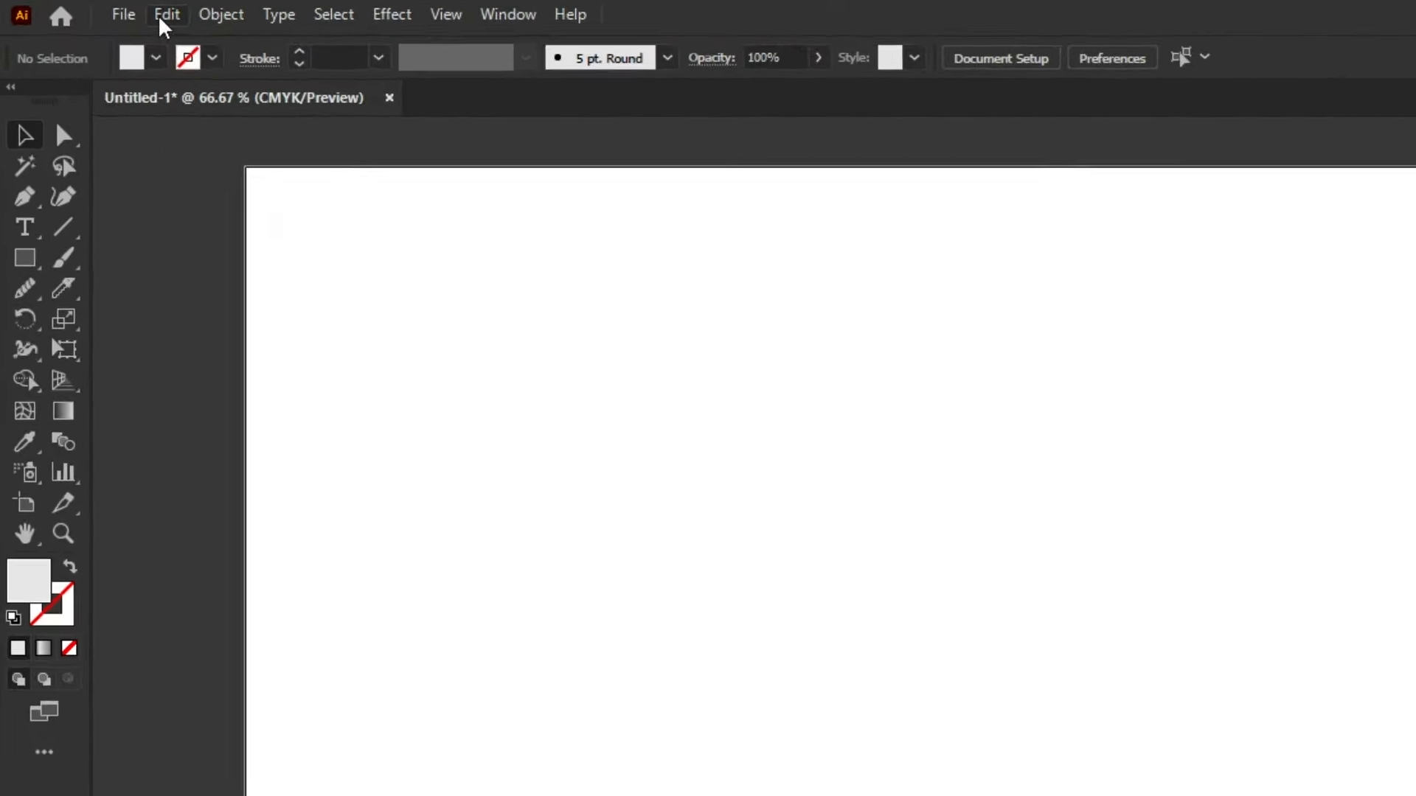
Open the User Interface preferences and preview the lighter interface brightness levels up to Light.
click(87, 11)
mouse_move(332, 795)
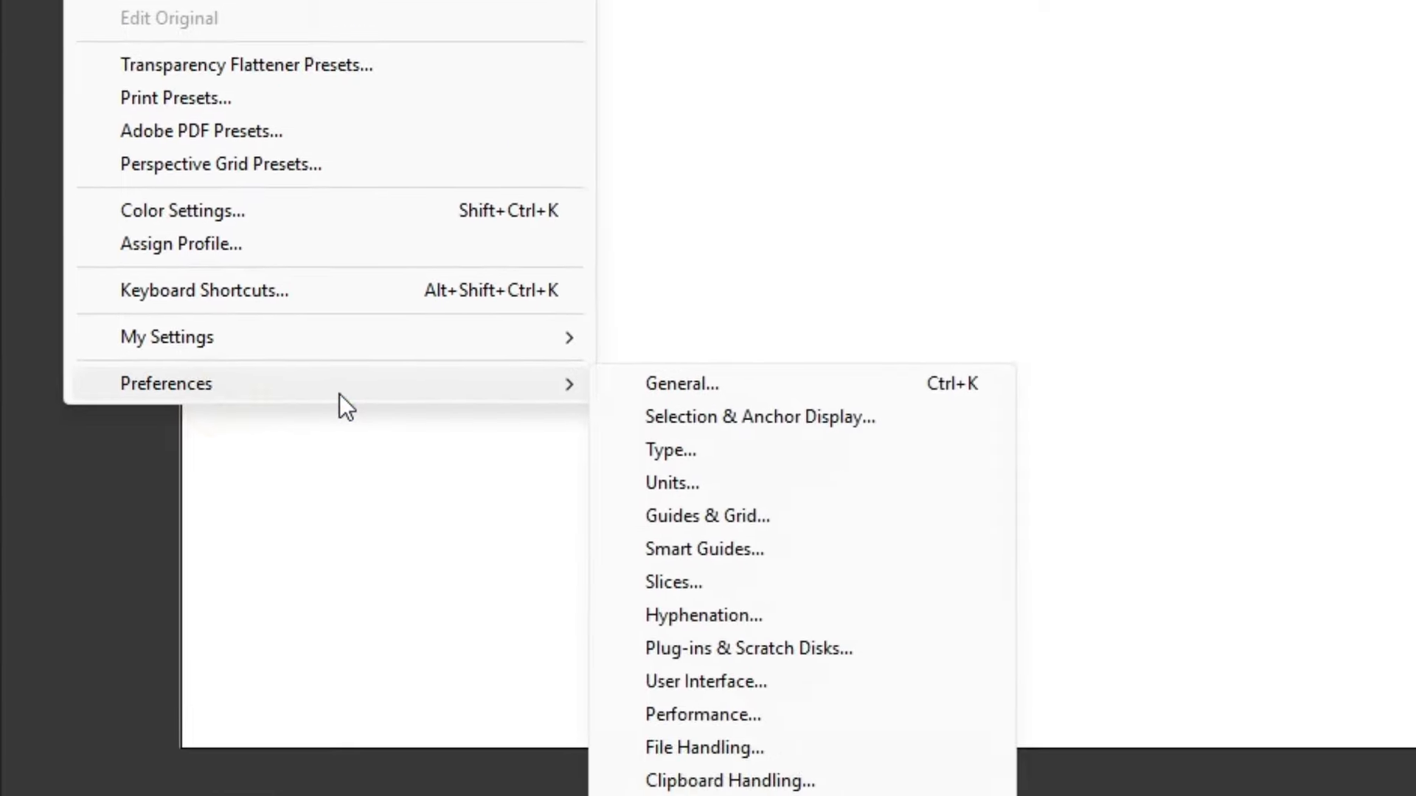
click(700, 321)
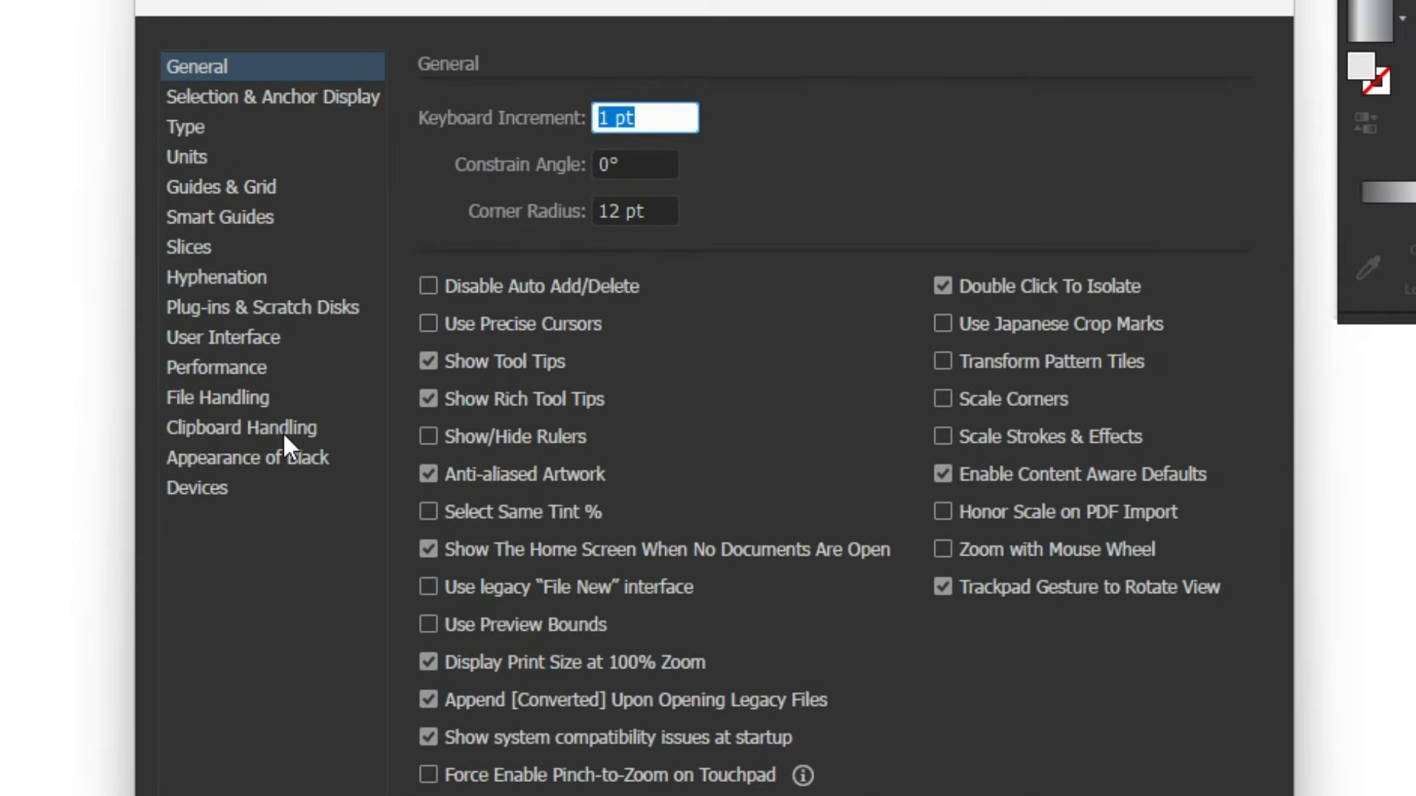
click(259, 338)
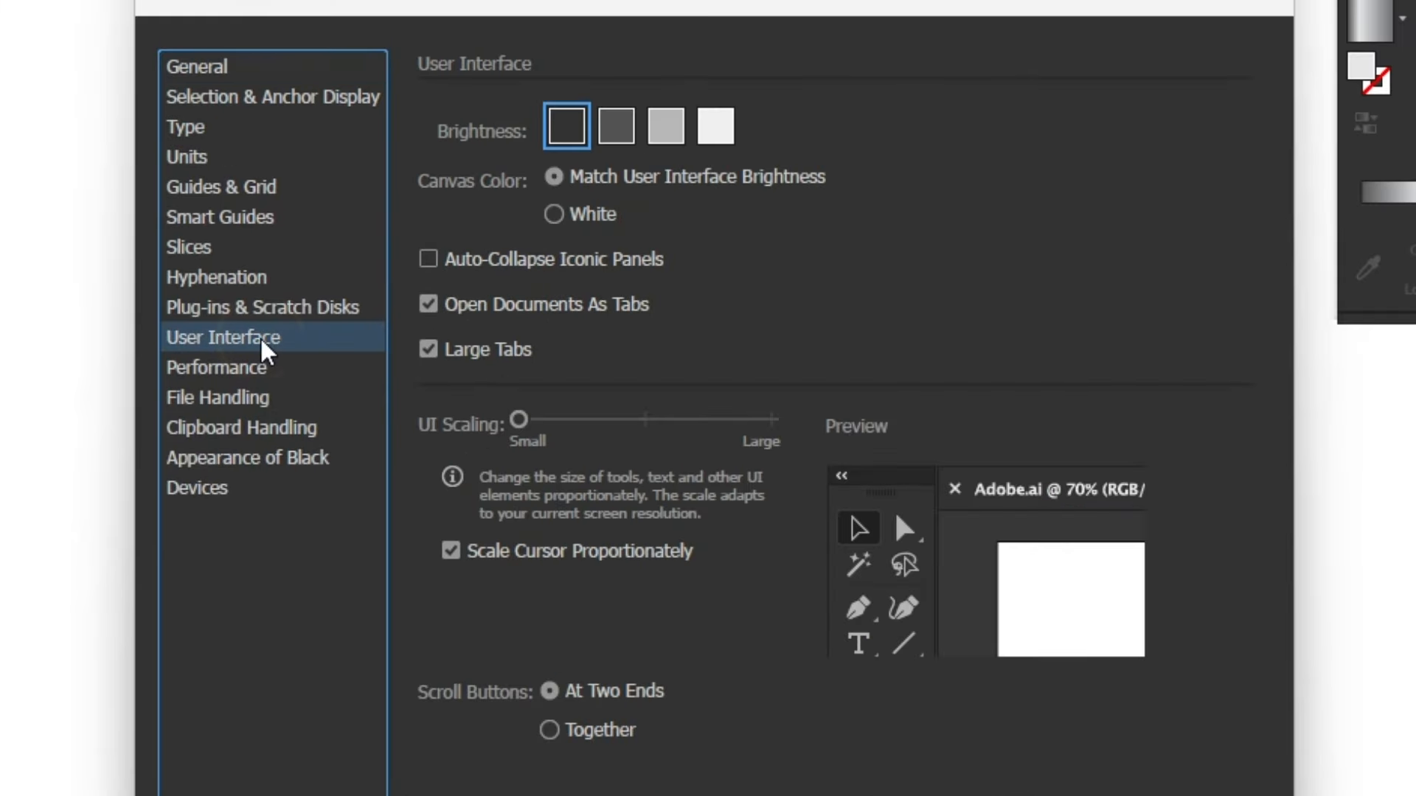
click(612, 127)
click(671, 129)
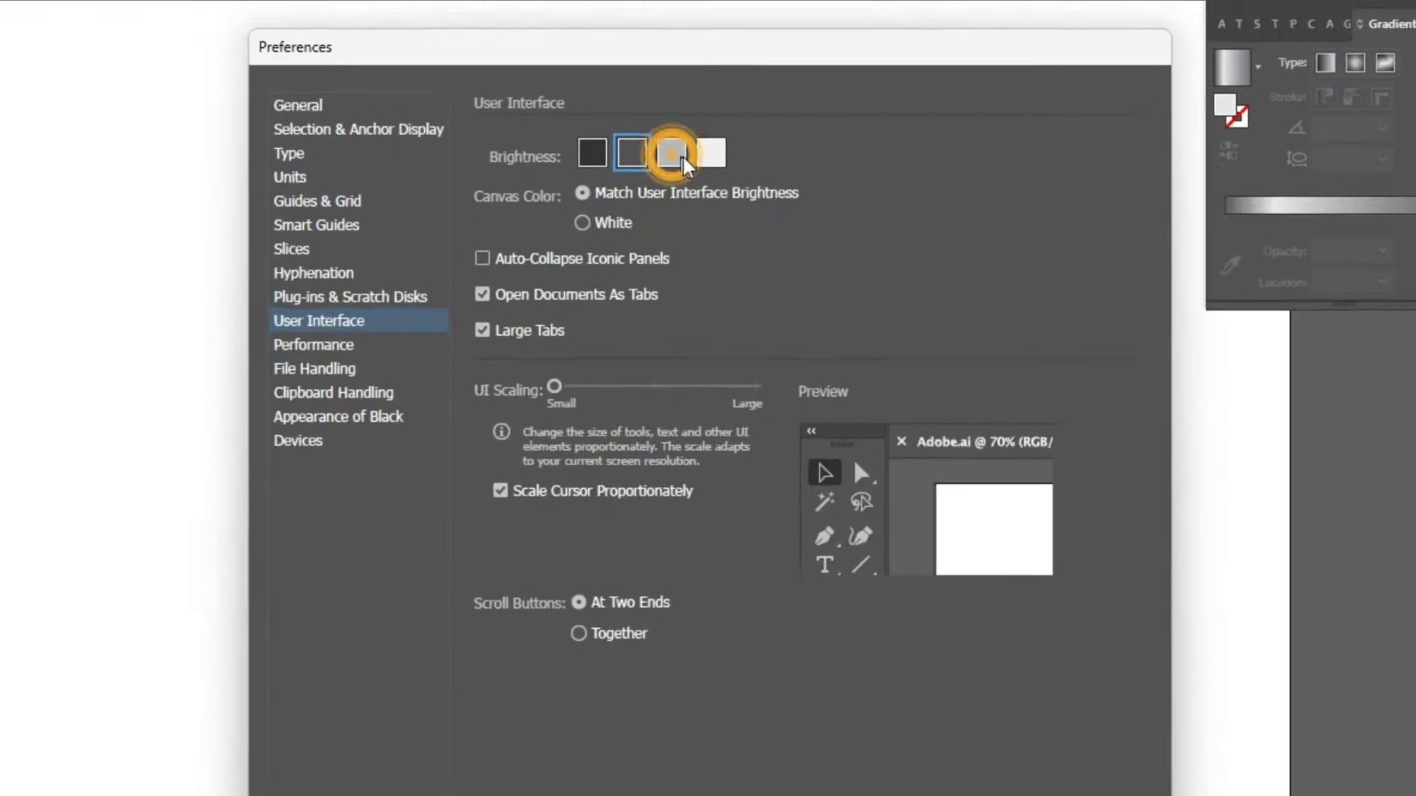
click(706, 156)
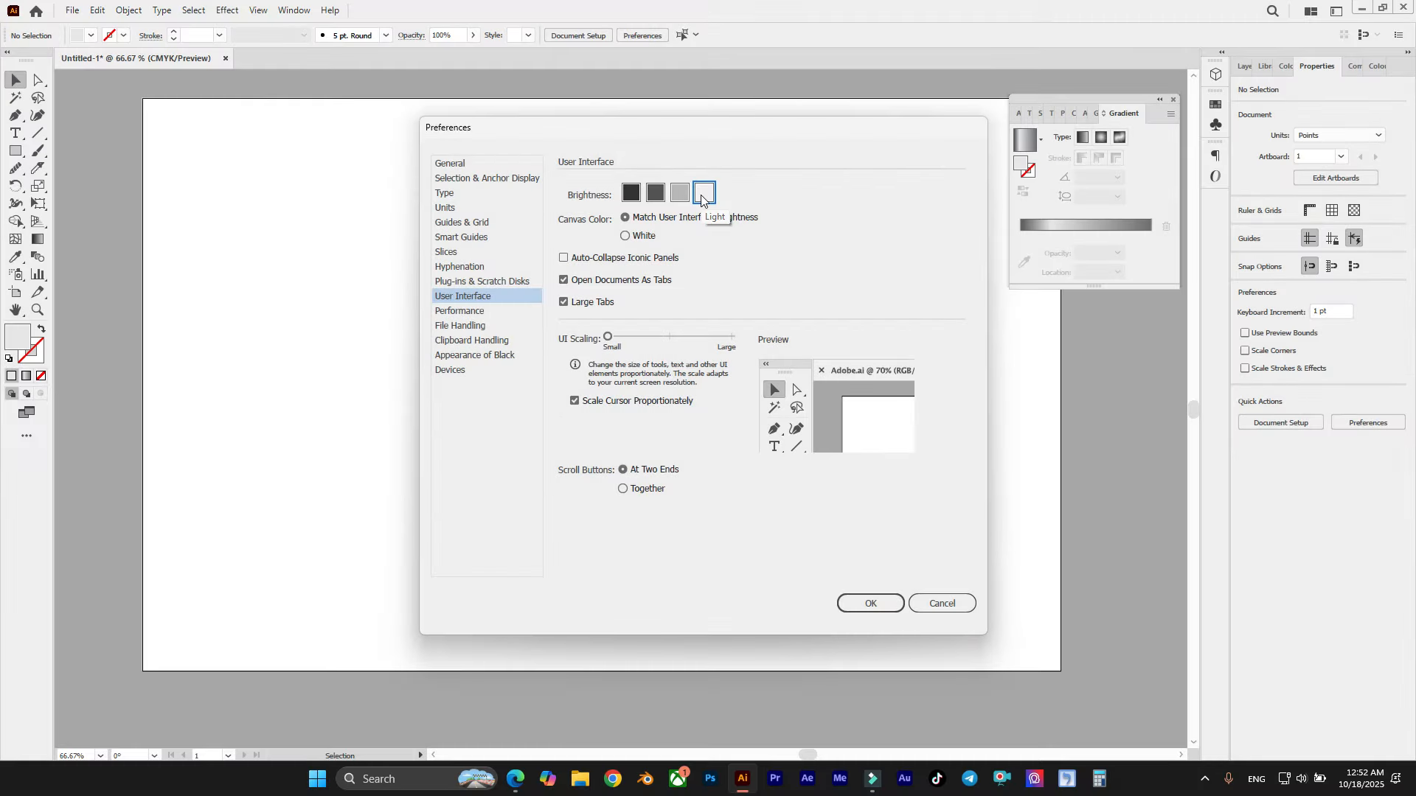
Step the interface brightness back down to the darkest level and apply the preferences.
click(680, 193)
click(655, 192)
click(632, 192)
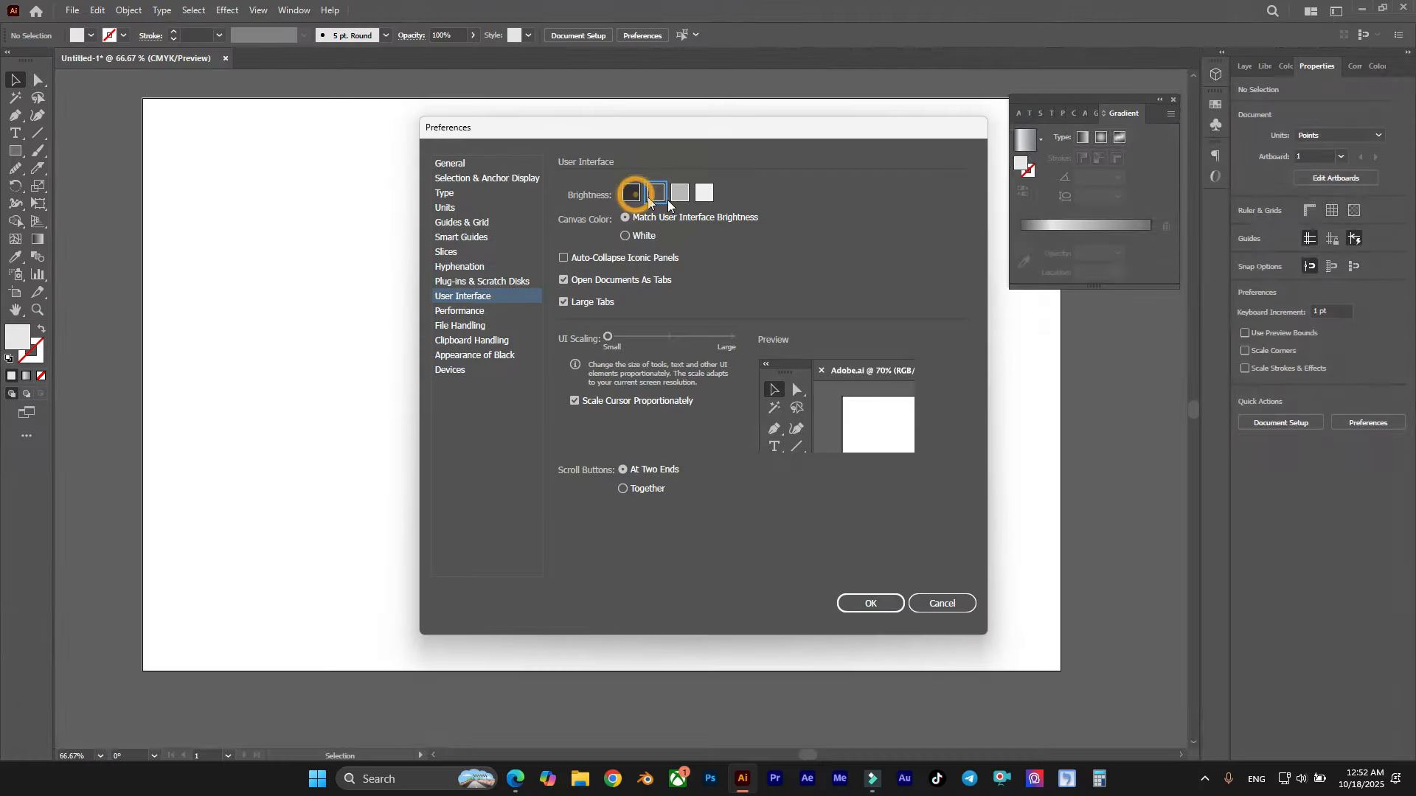
click(872, 603)
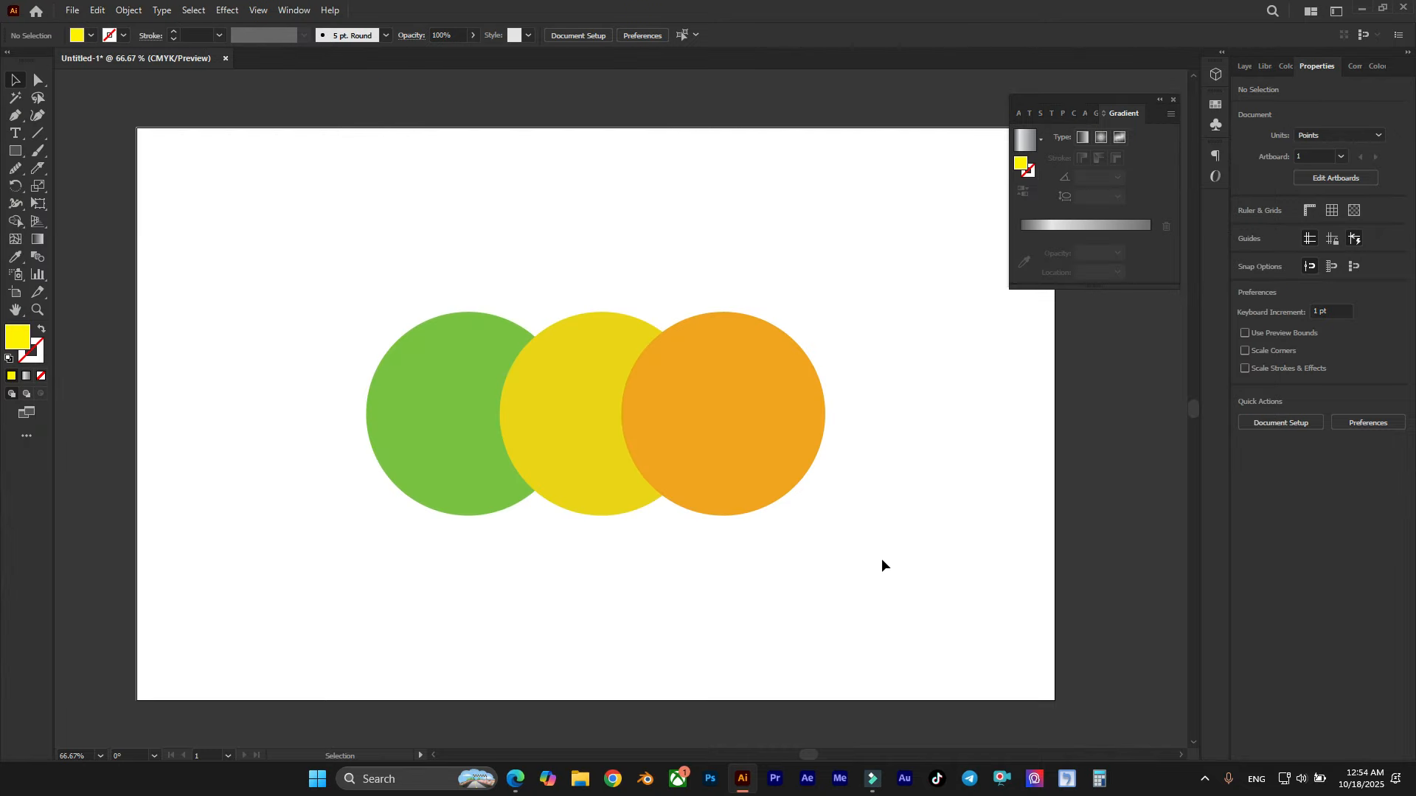
Split the three overlapping green, yellow and orange circles with the Pathfinder Divide operation and ungroup the resulting pieces.
drag(811, 575, 413, 306)
key(ctrl+1)
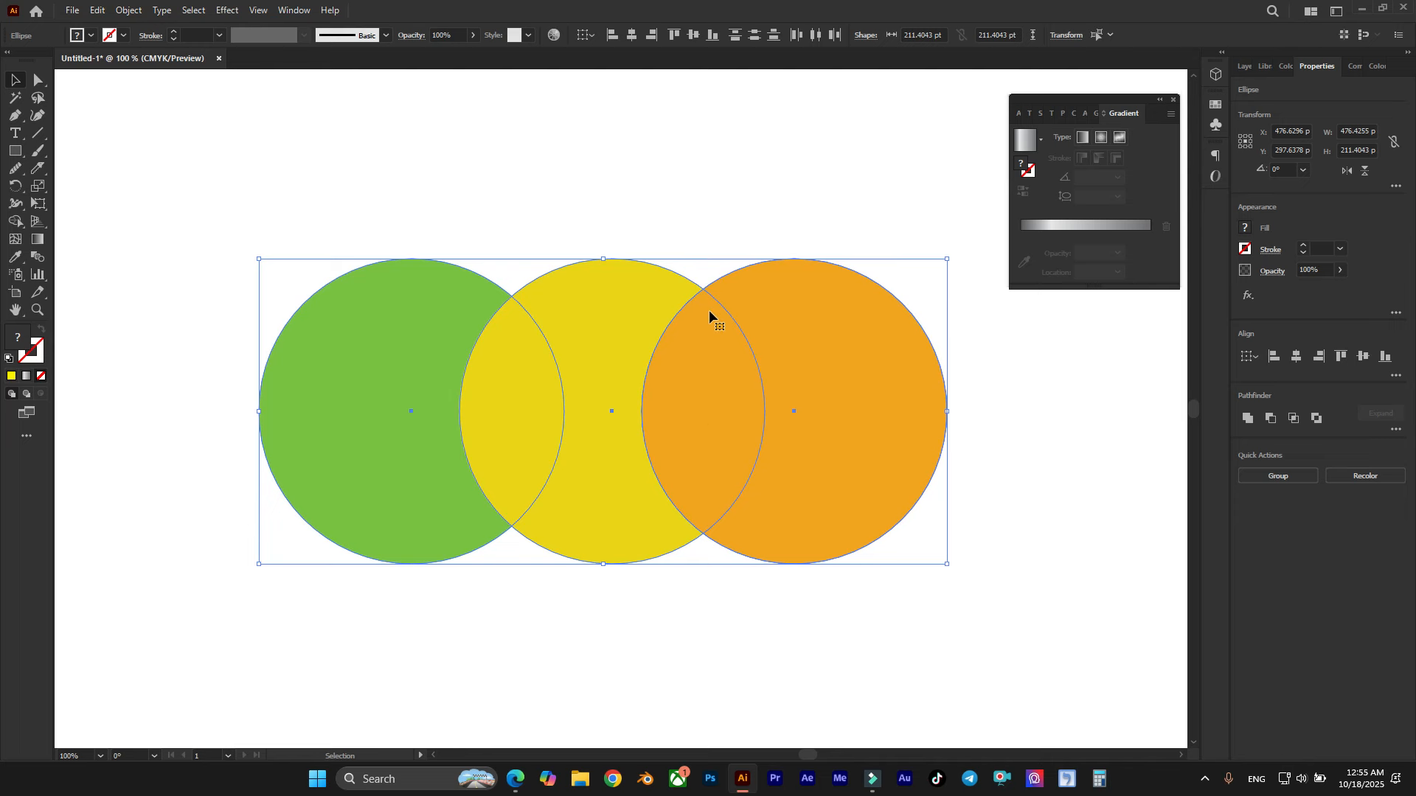
click(299, 10)
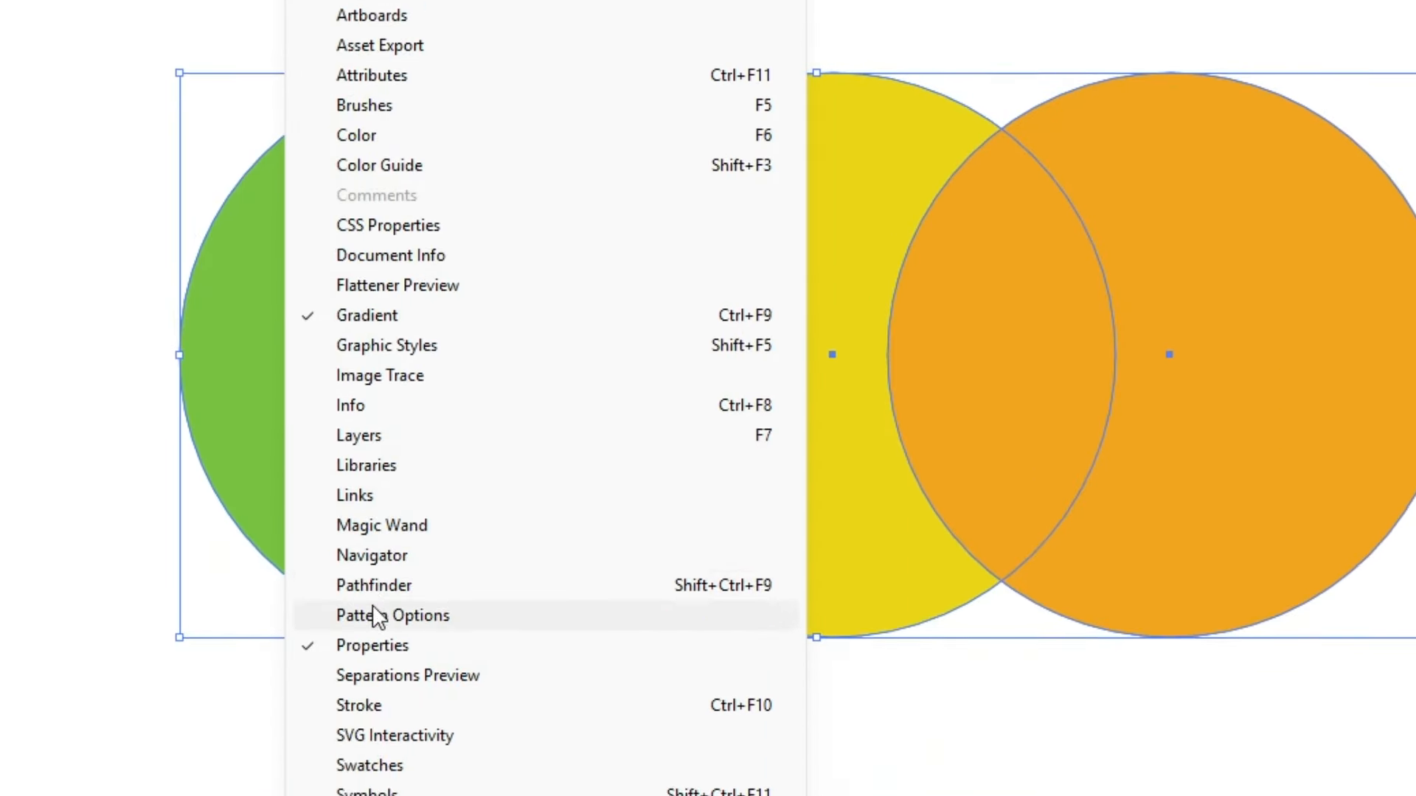
click(423, 586)
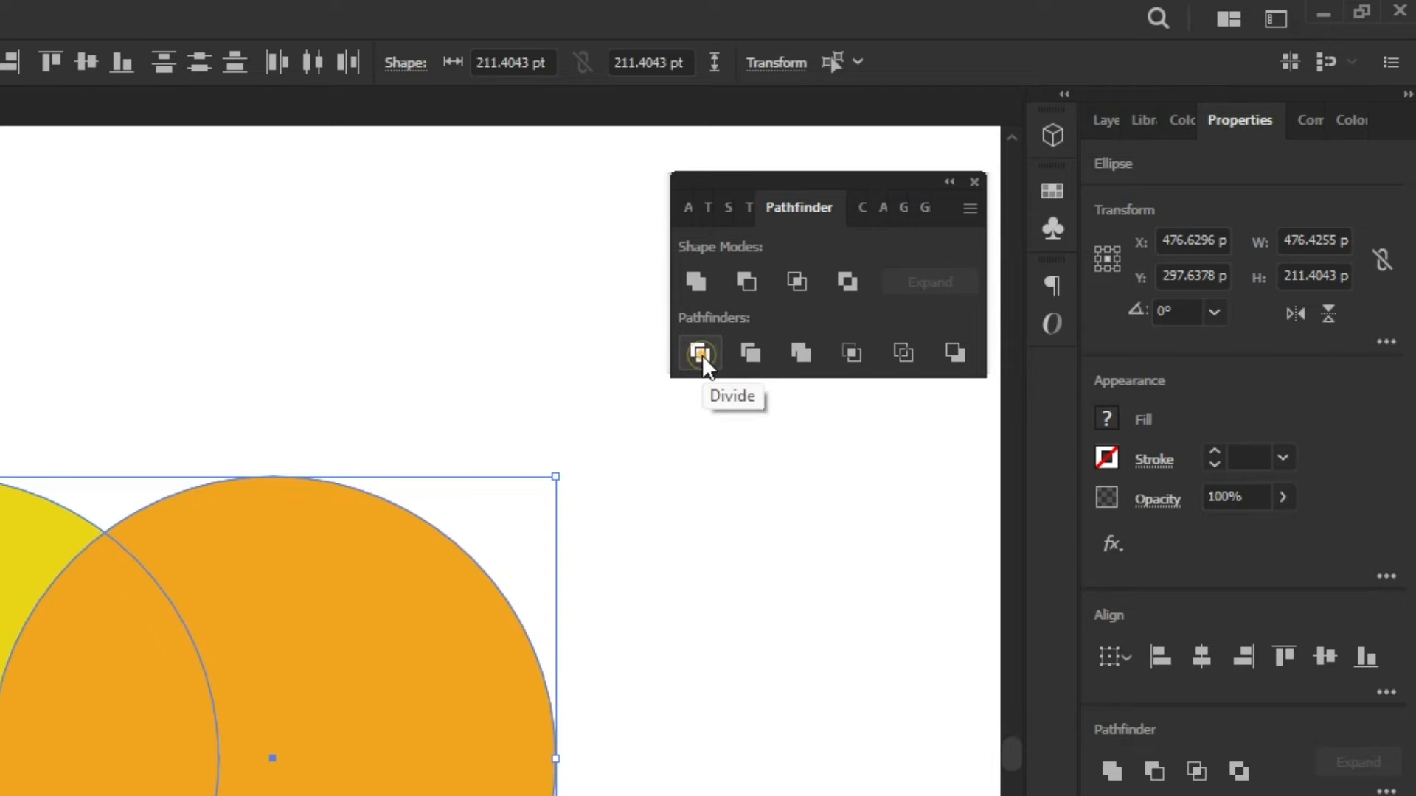
click(700, 353)
right_click(331, 453)
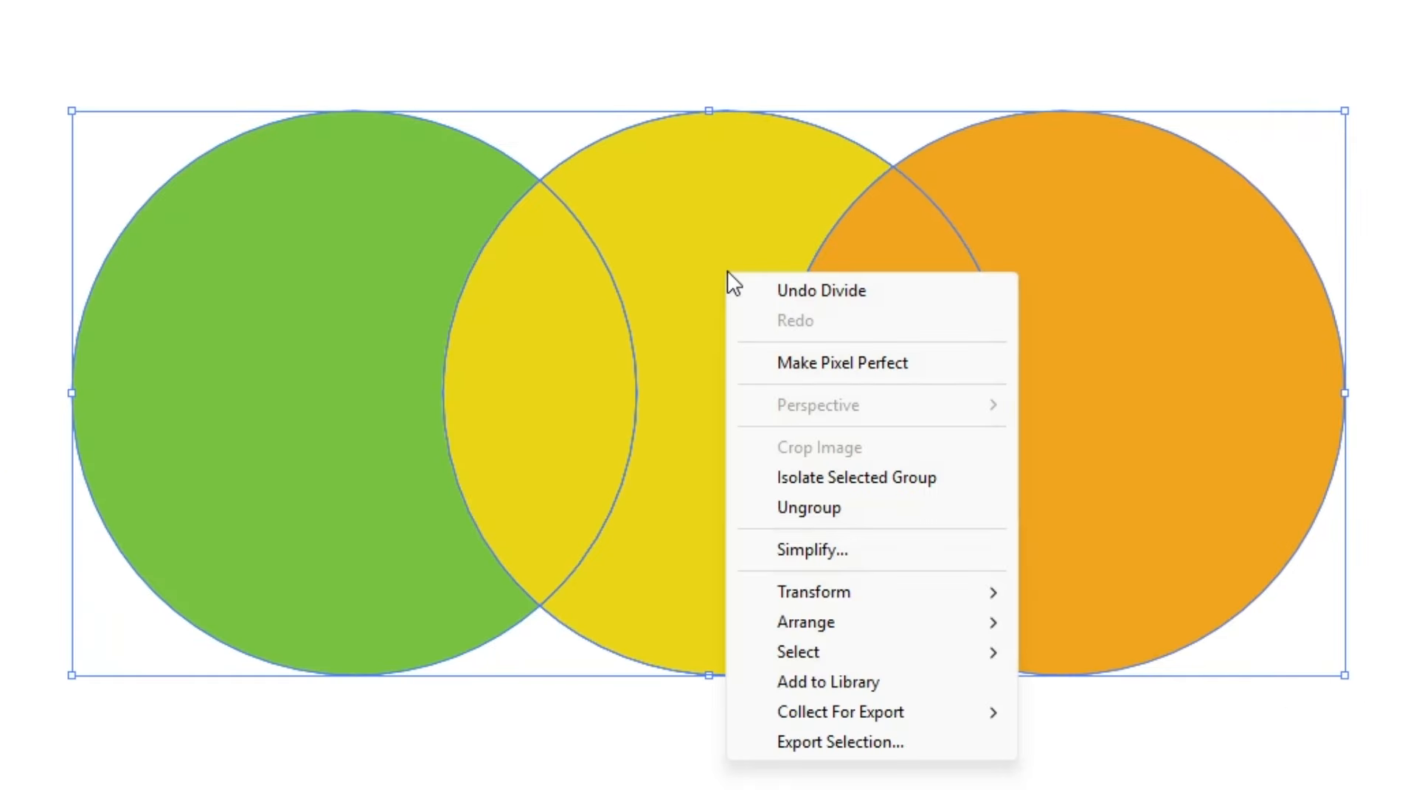
click(412, 685)
click(848, 10)
Move the divided circle pieces apart horizontally, leaving gaps between the crescents and the overlap sections.
drag(1114, 217, 1180, 238)
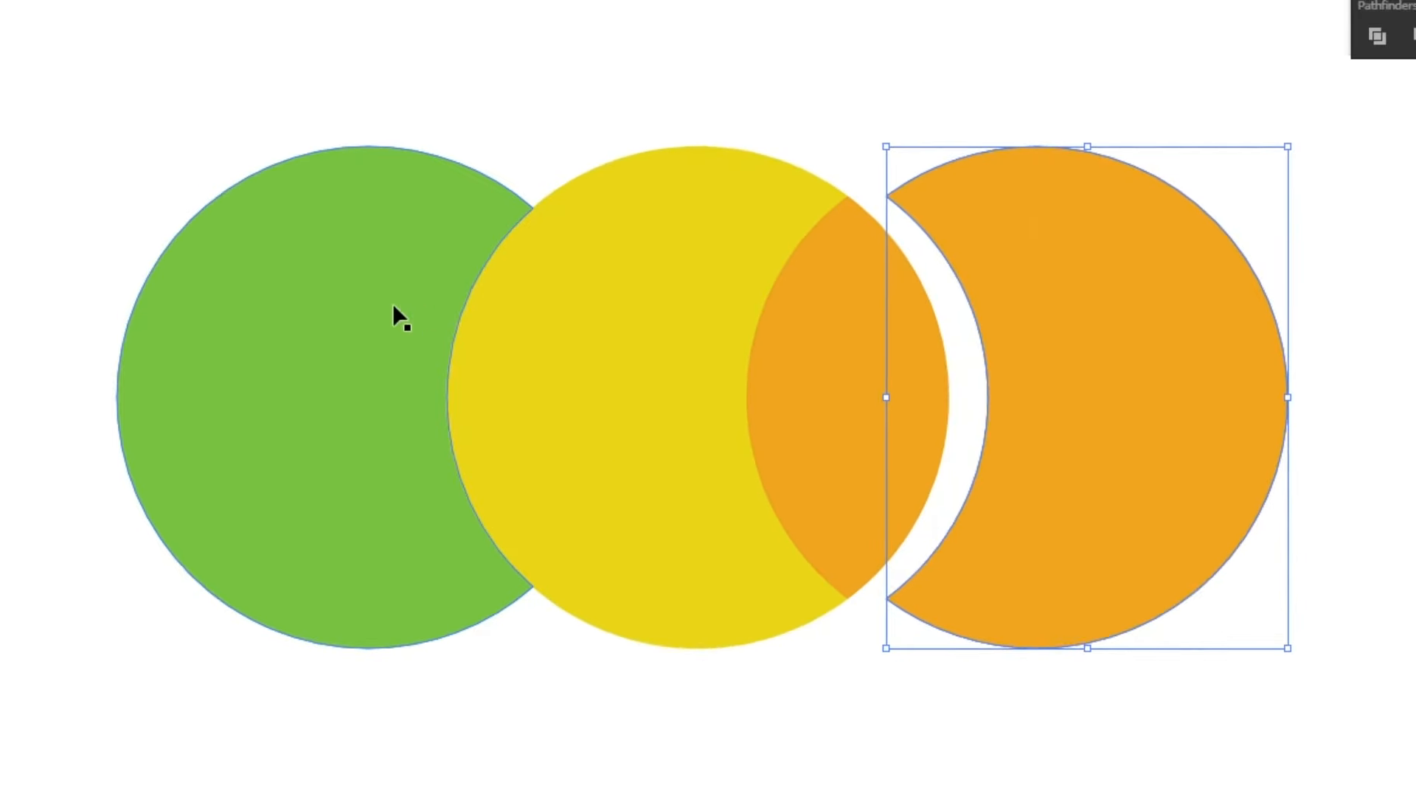
drag(393, 303, 303, 308)
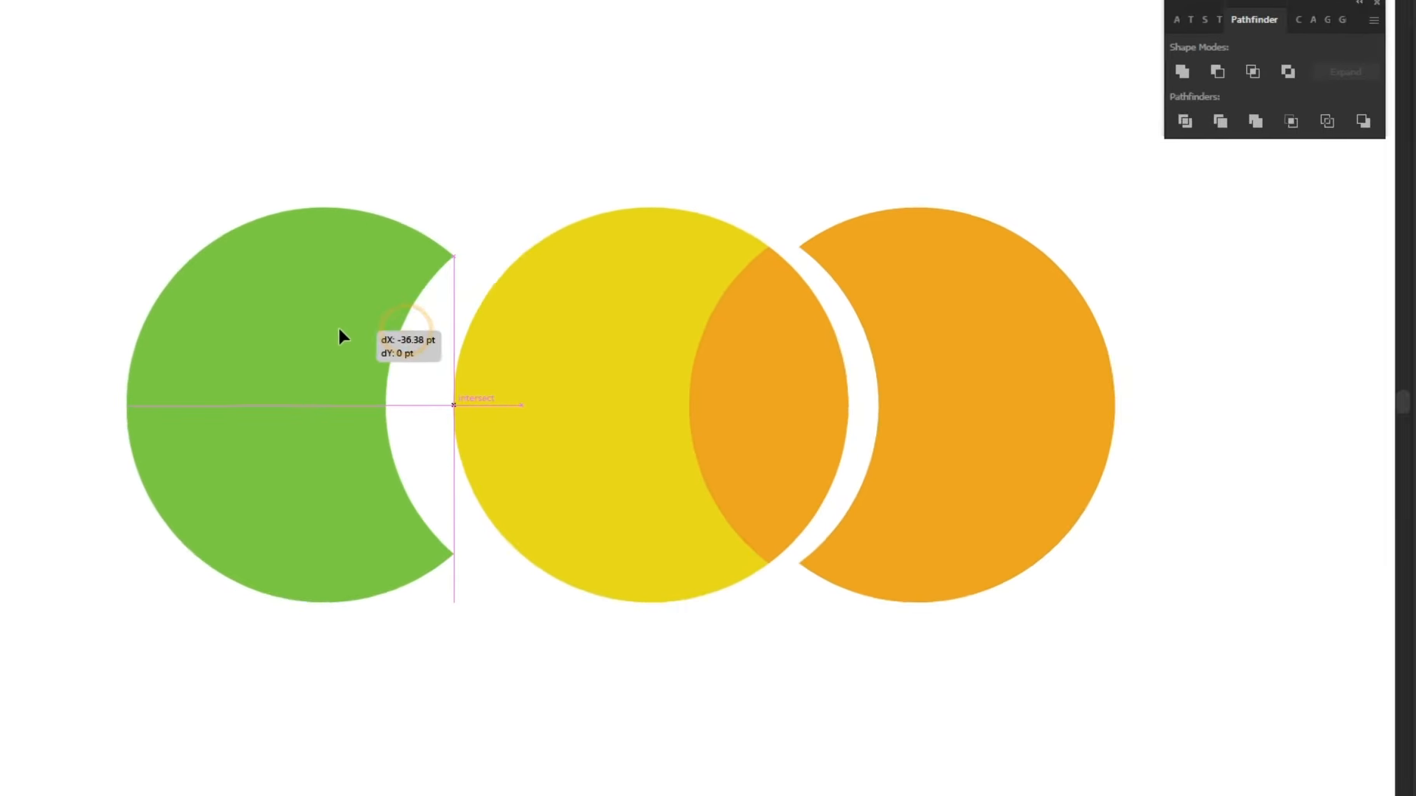
drag(541, 307, 495, 307)
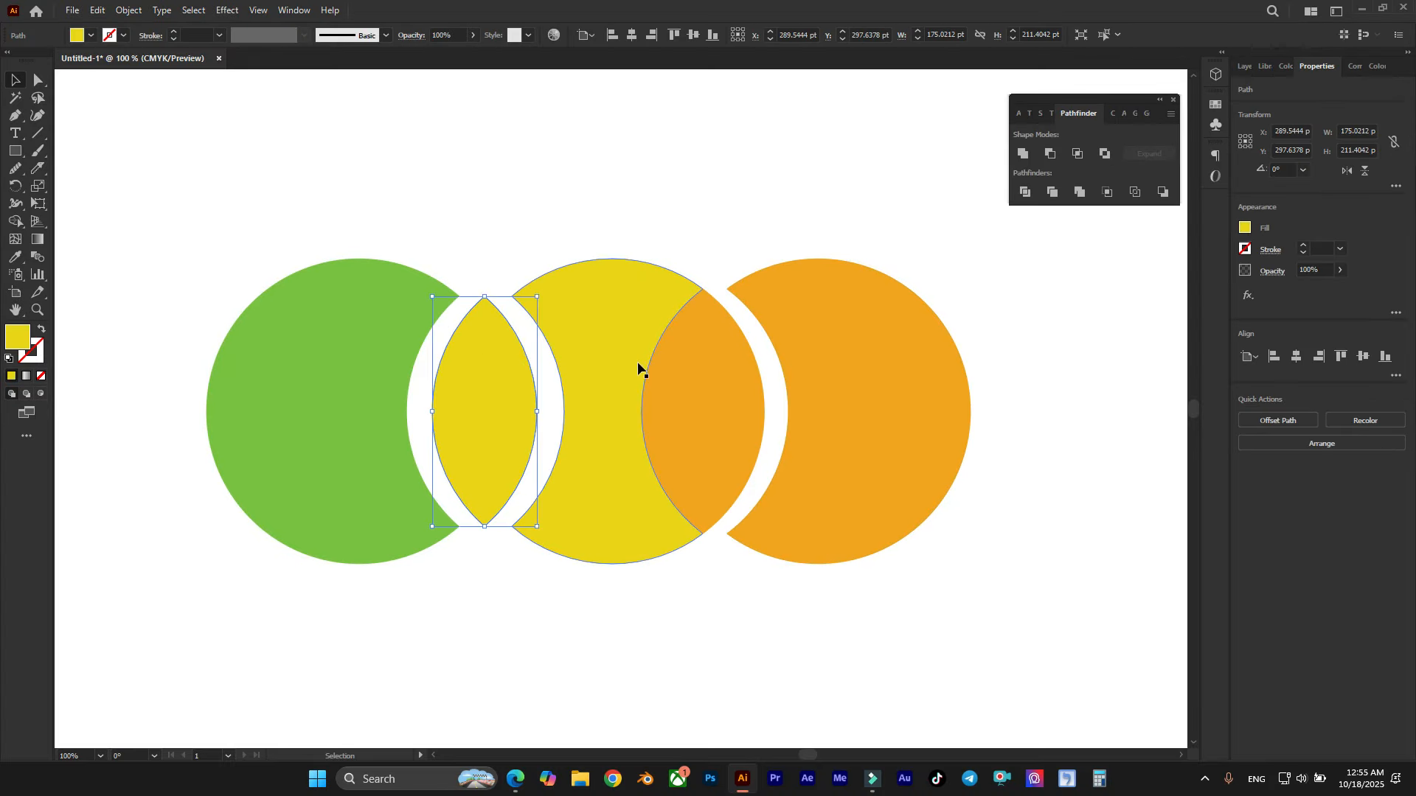
drag(682, 372, 692, 367)
drag(810, 390, 892, 383)
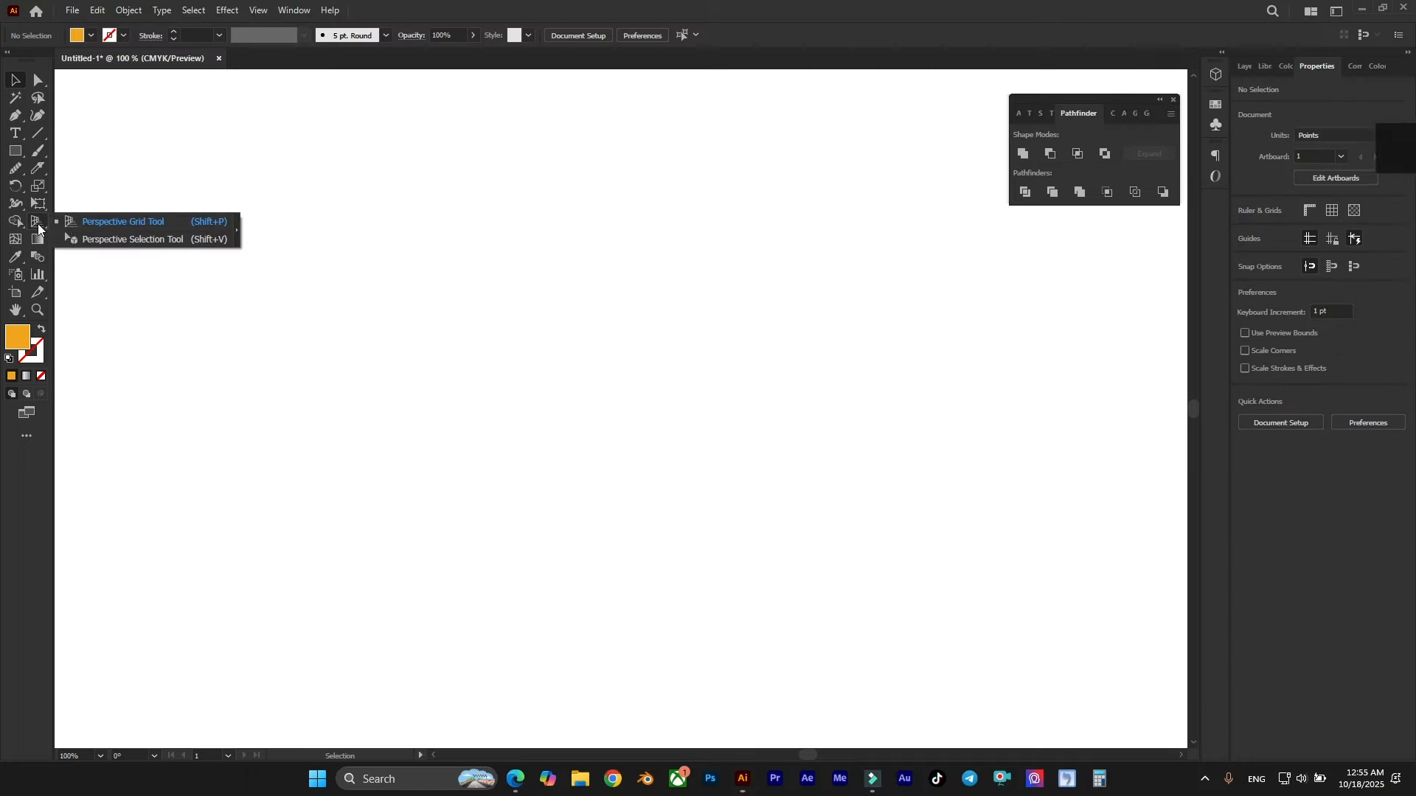
Display the perspective grid over the artboard with the Perspective Grid tool and dismiss it through its on-canvas widget.
click(115, 223)
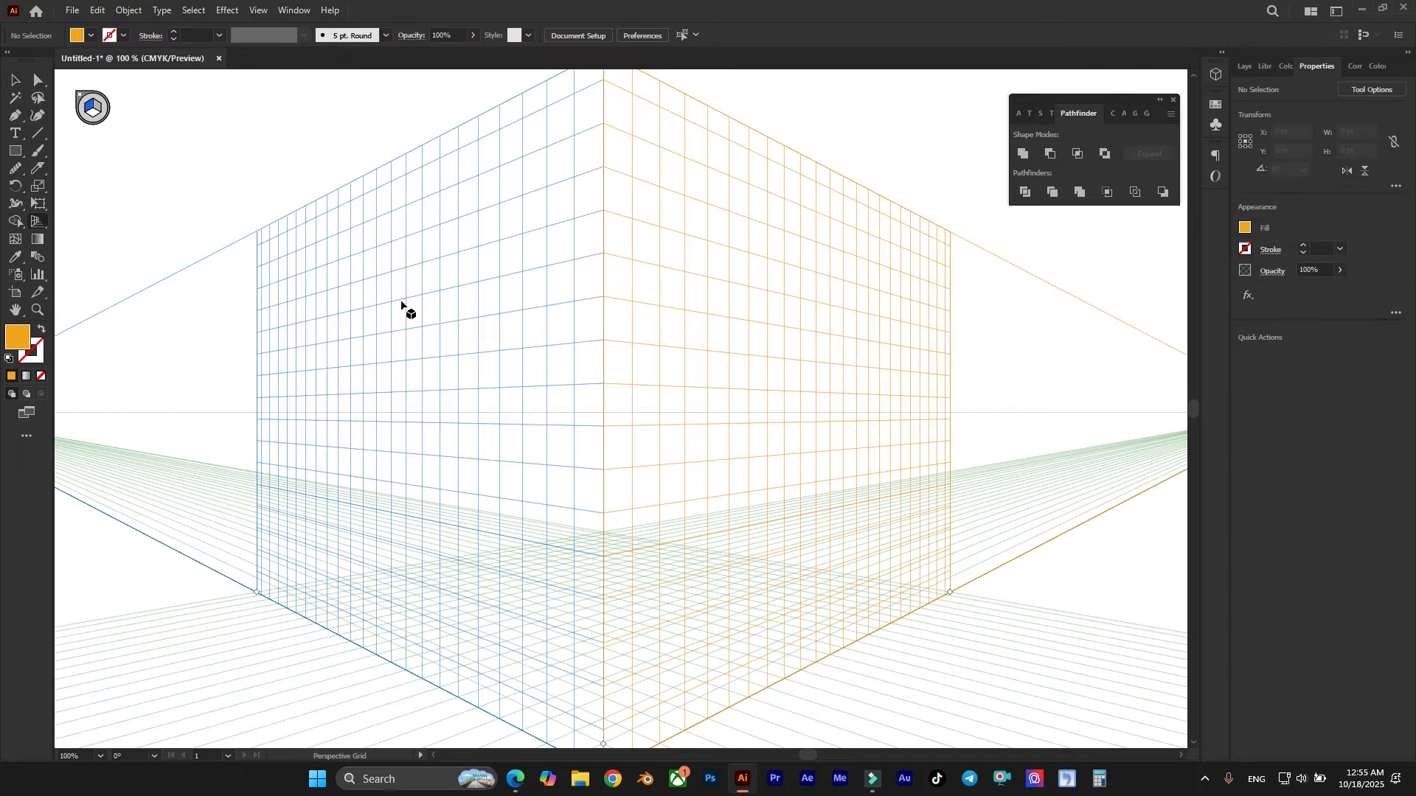
scroll(457, 339, down, 2)
scroll(490, 336, up, 1)
scroll(520, 310, left, 3)
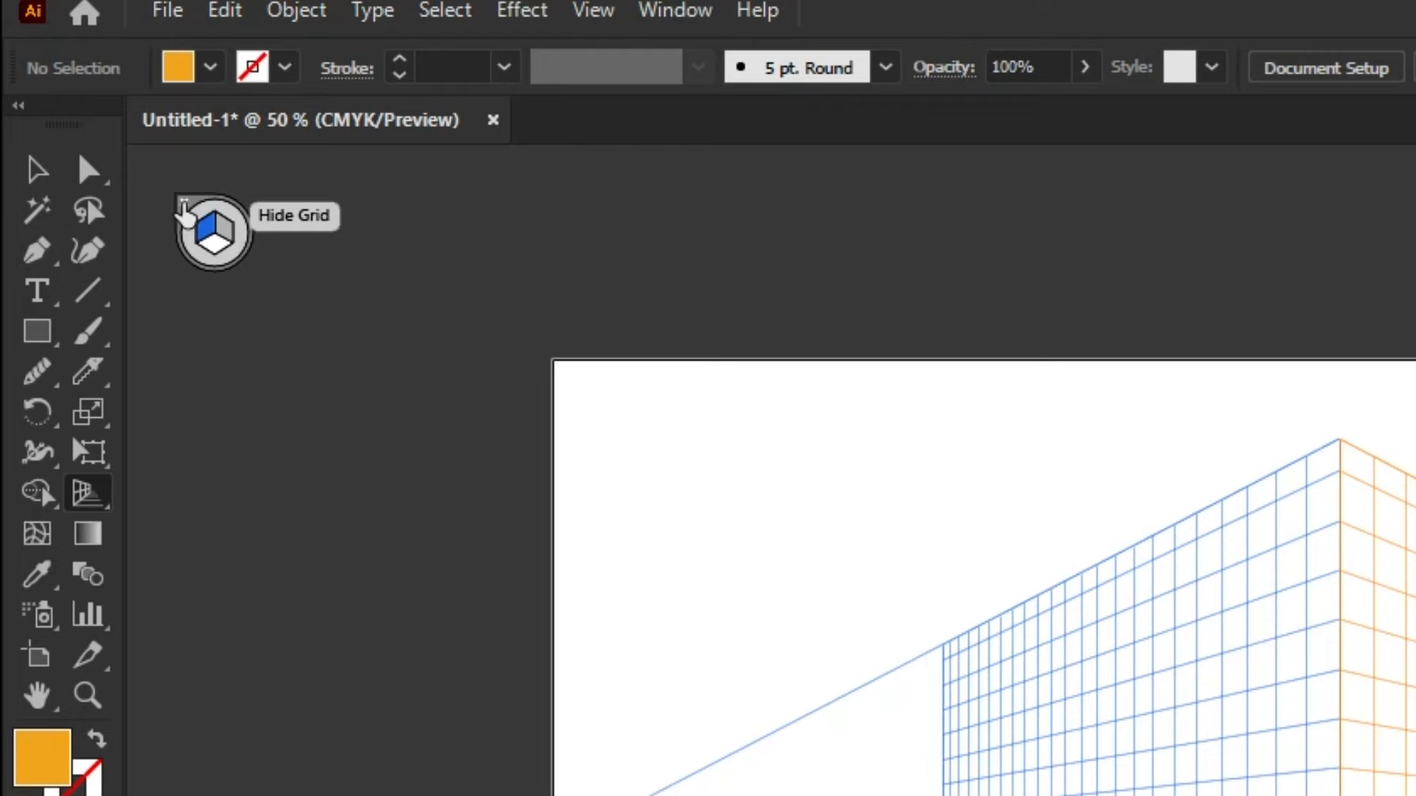
click(183, 214)
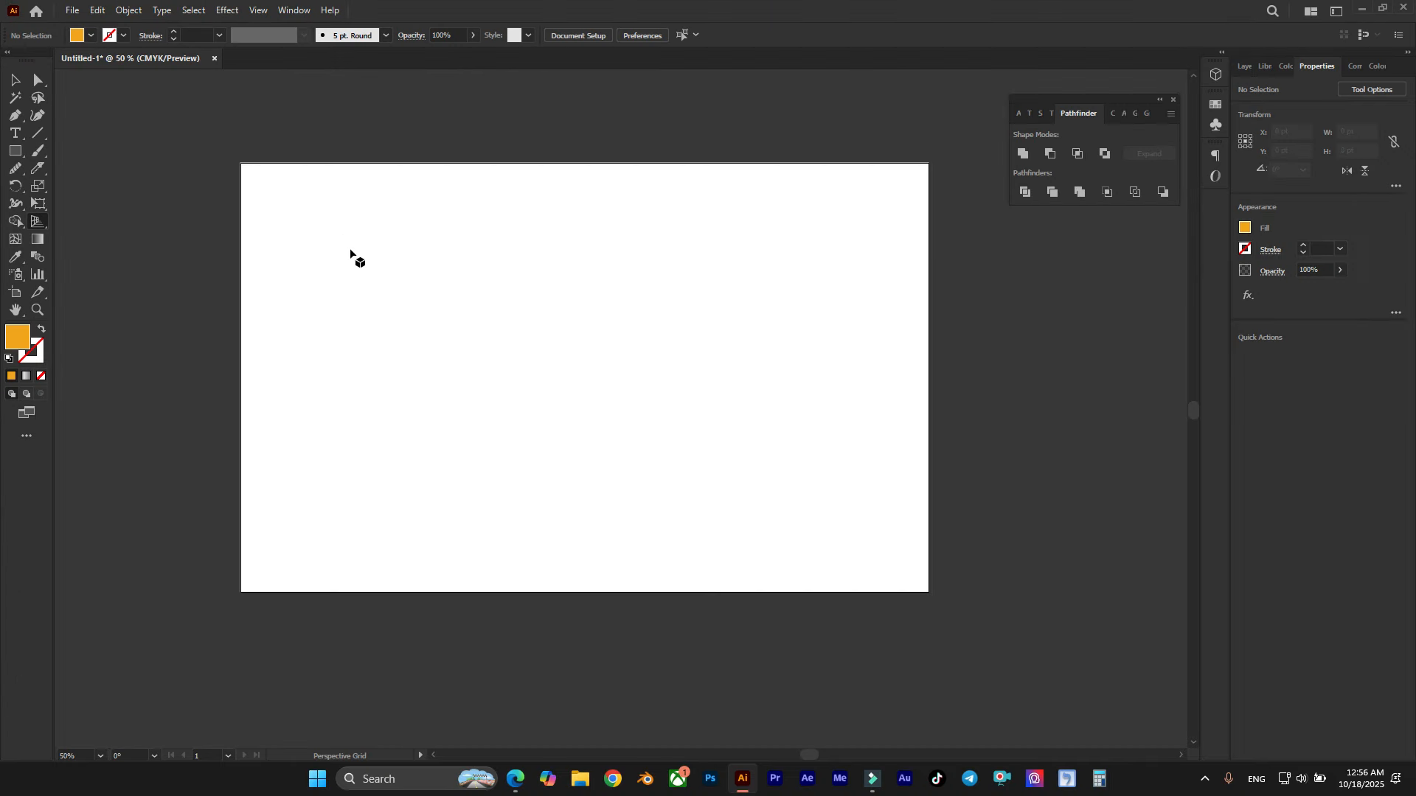
Show the perspective grid again and turn it off with the Hide Grid command, twice in a row.
click(37, 222)
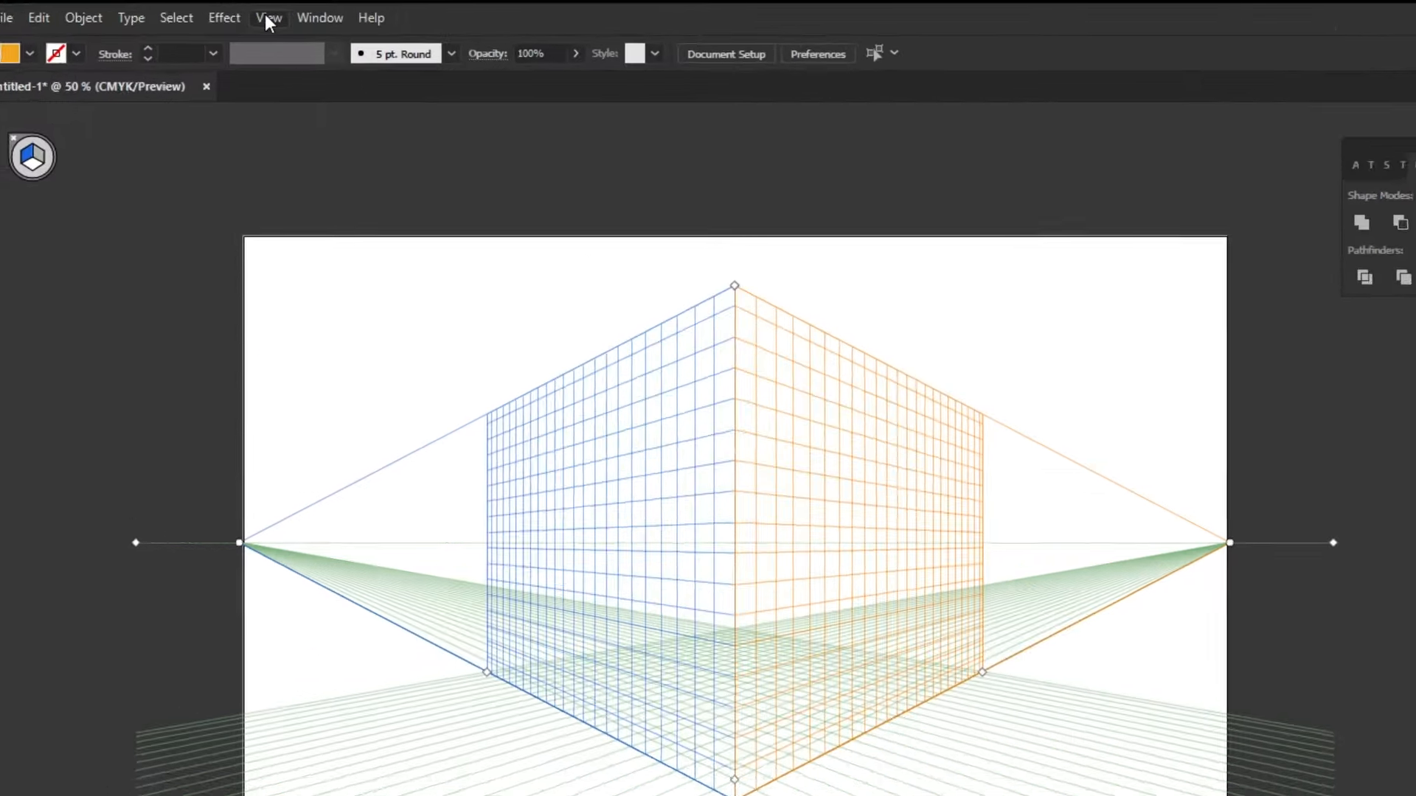
click(258, 11)
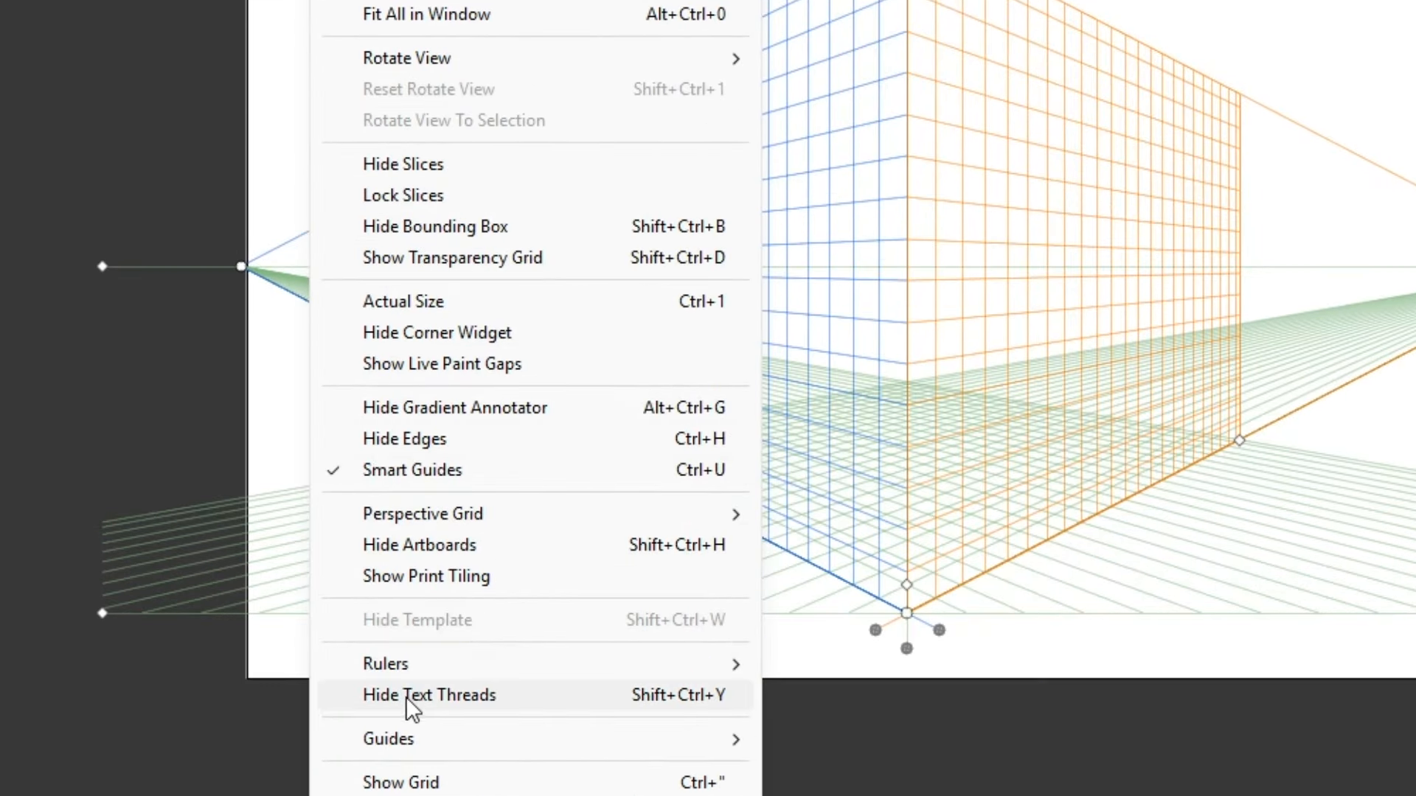
mouse_move(475, 772)
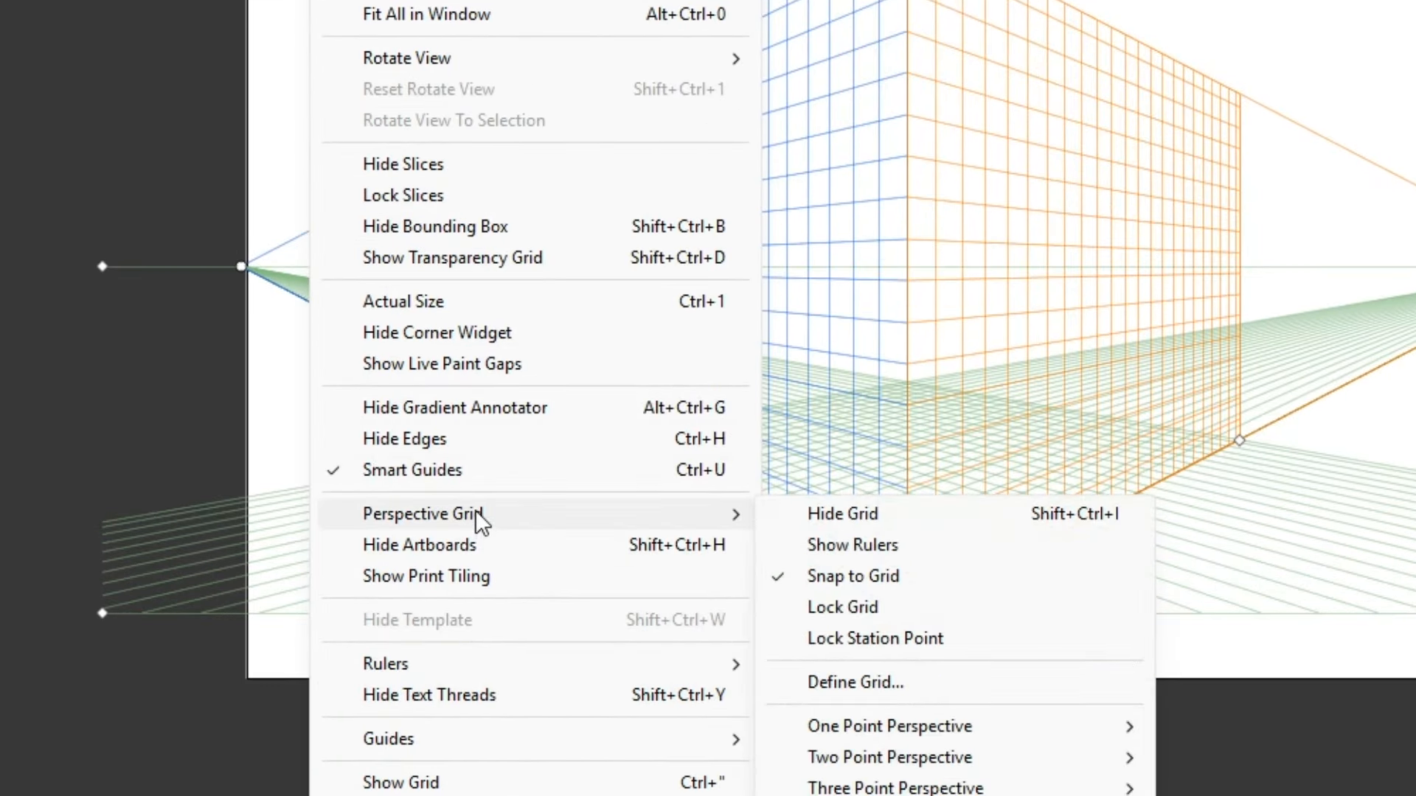
click(864, 525)
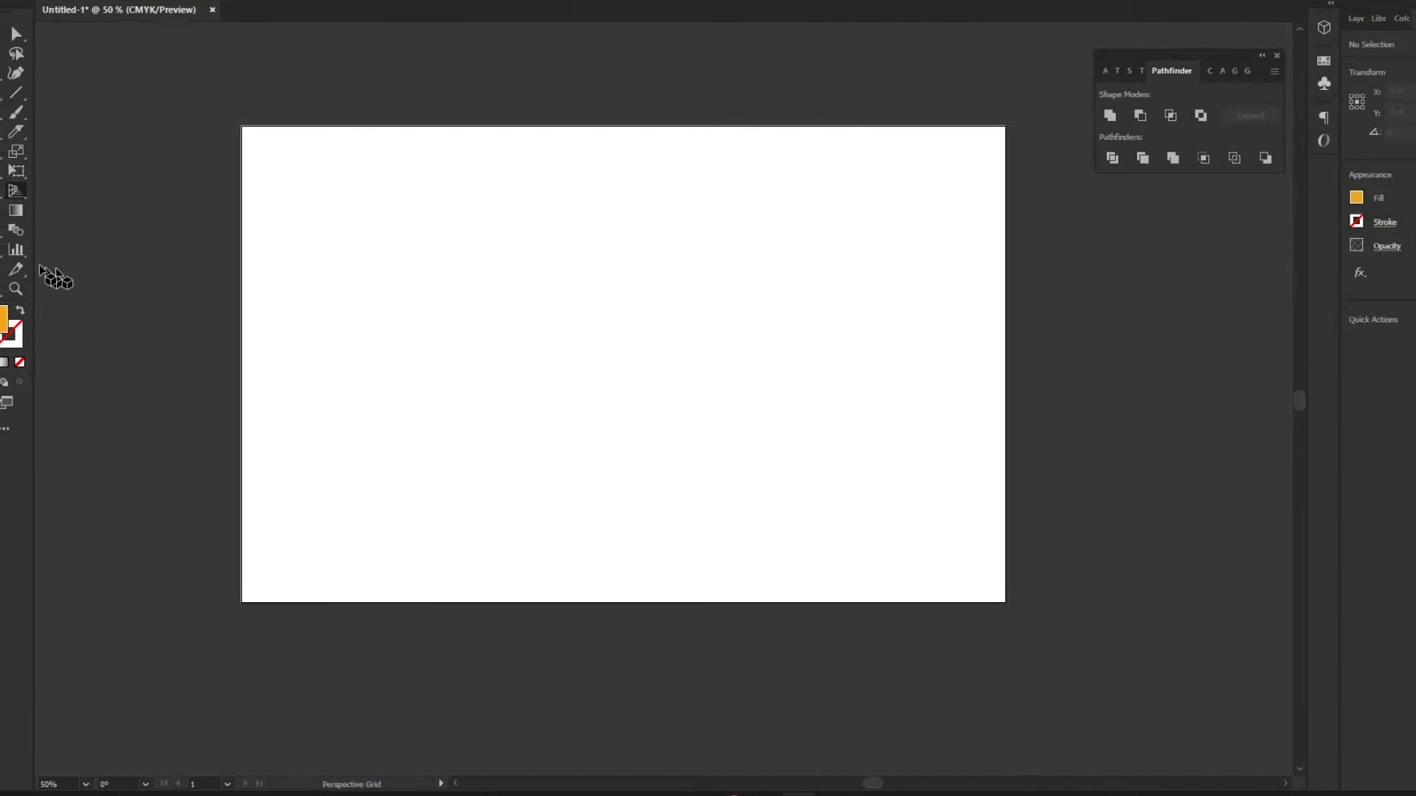
click(39, 221)
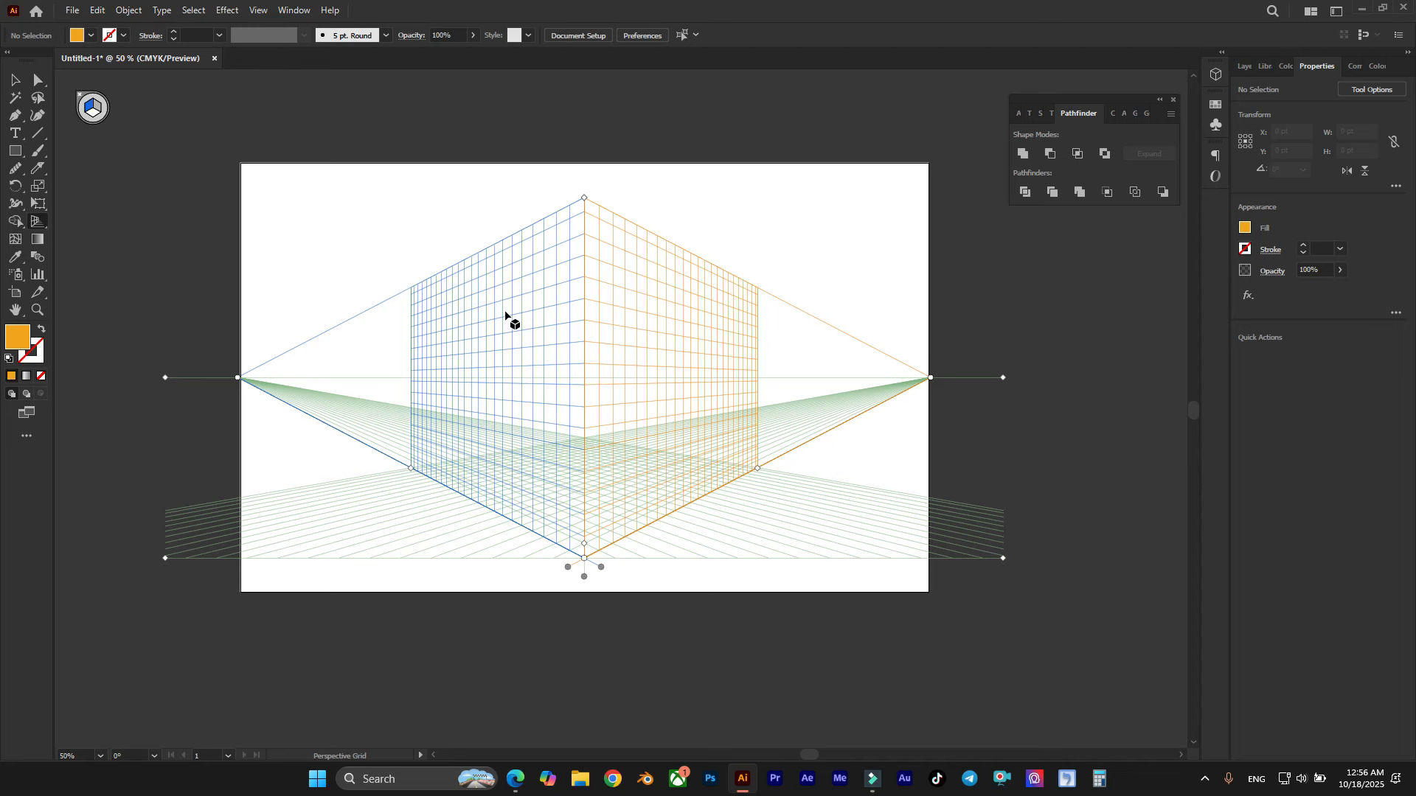
key(ctrl+shift+i)
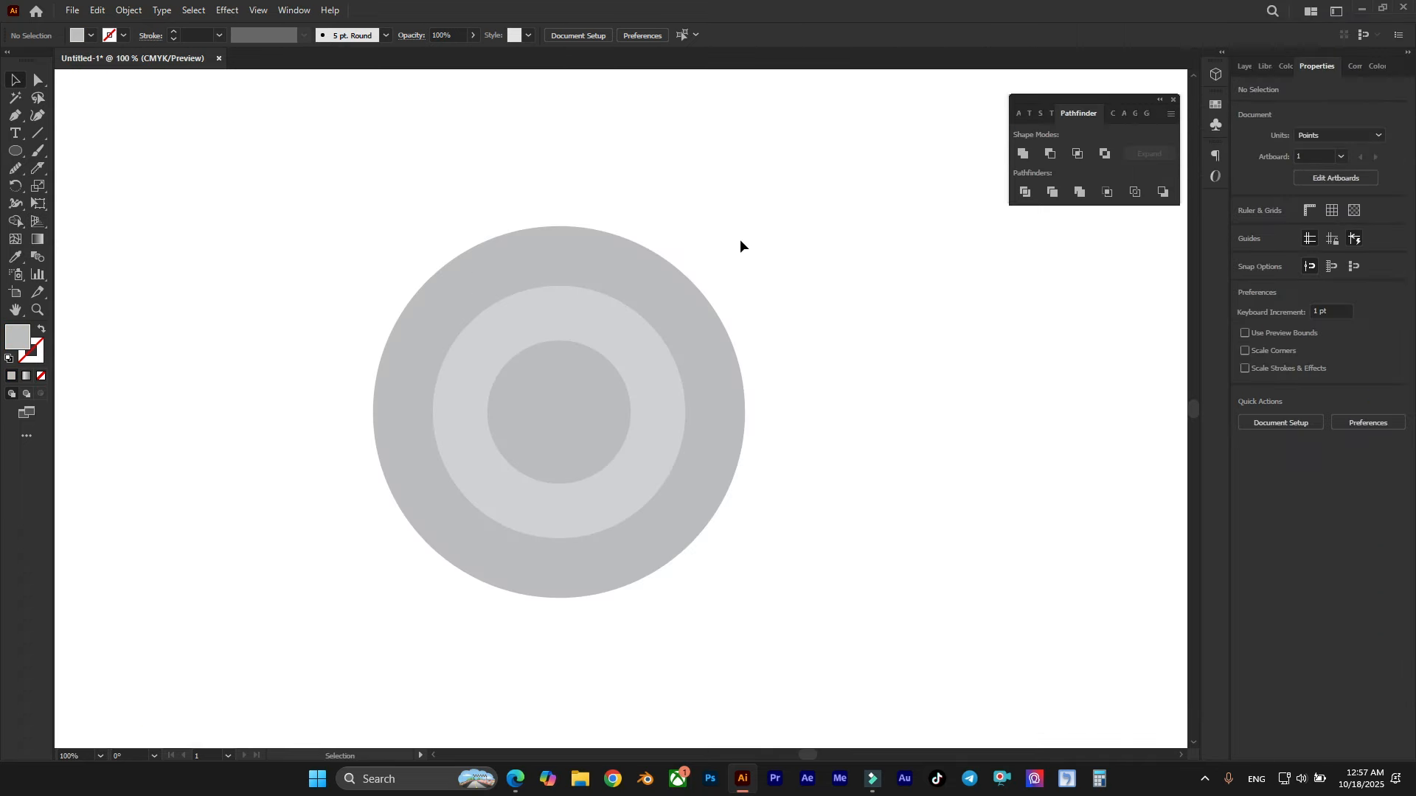
Select the three concentric grey circles and cut out the lighter middle ring with the Shape Builder tool.
drag(736, 216, 425, 546)
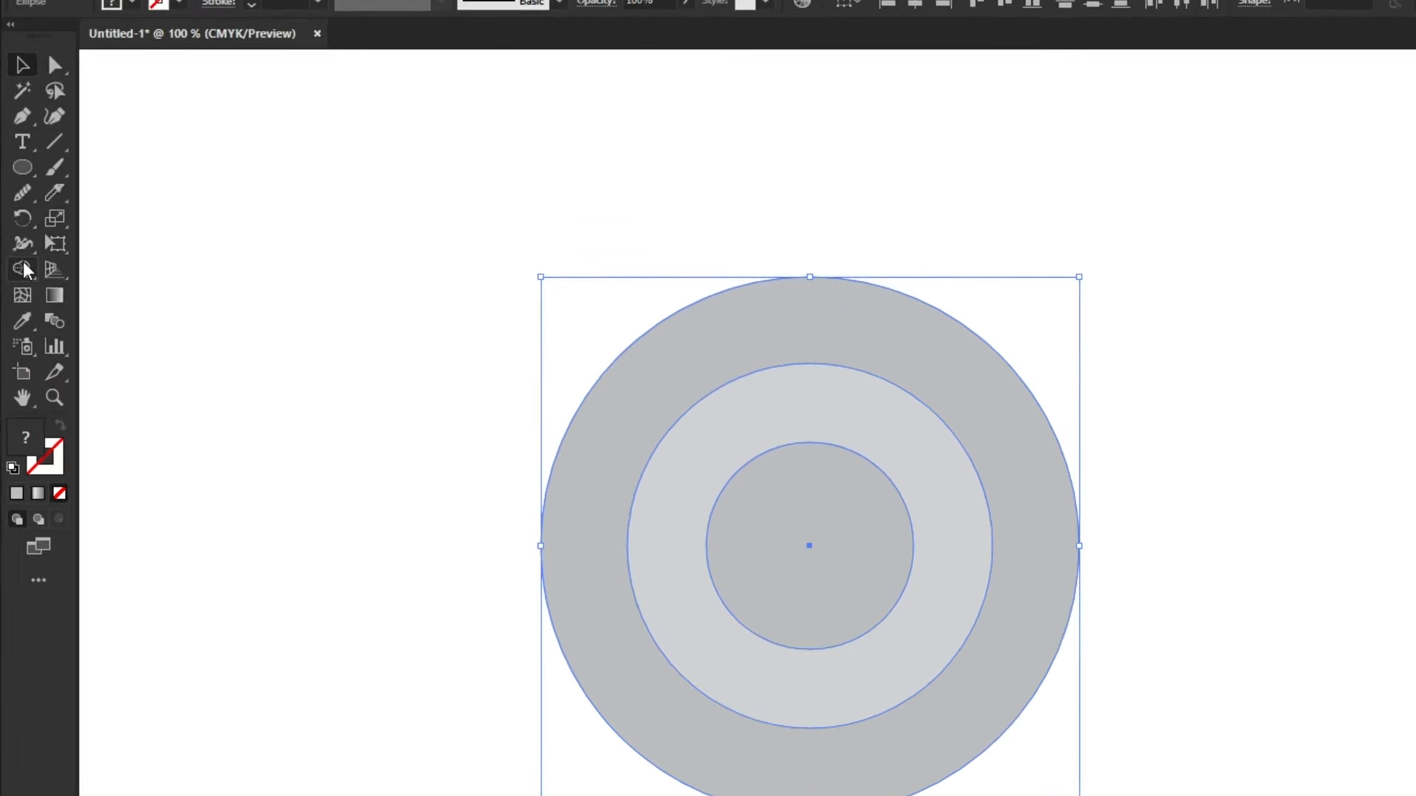
right_click(14, 221)
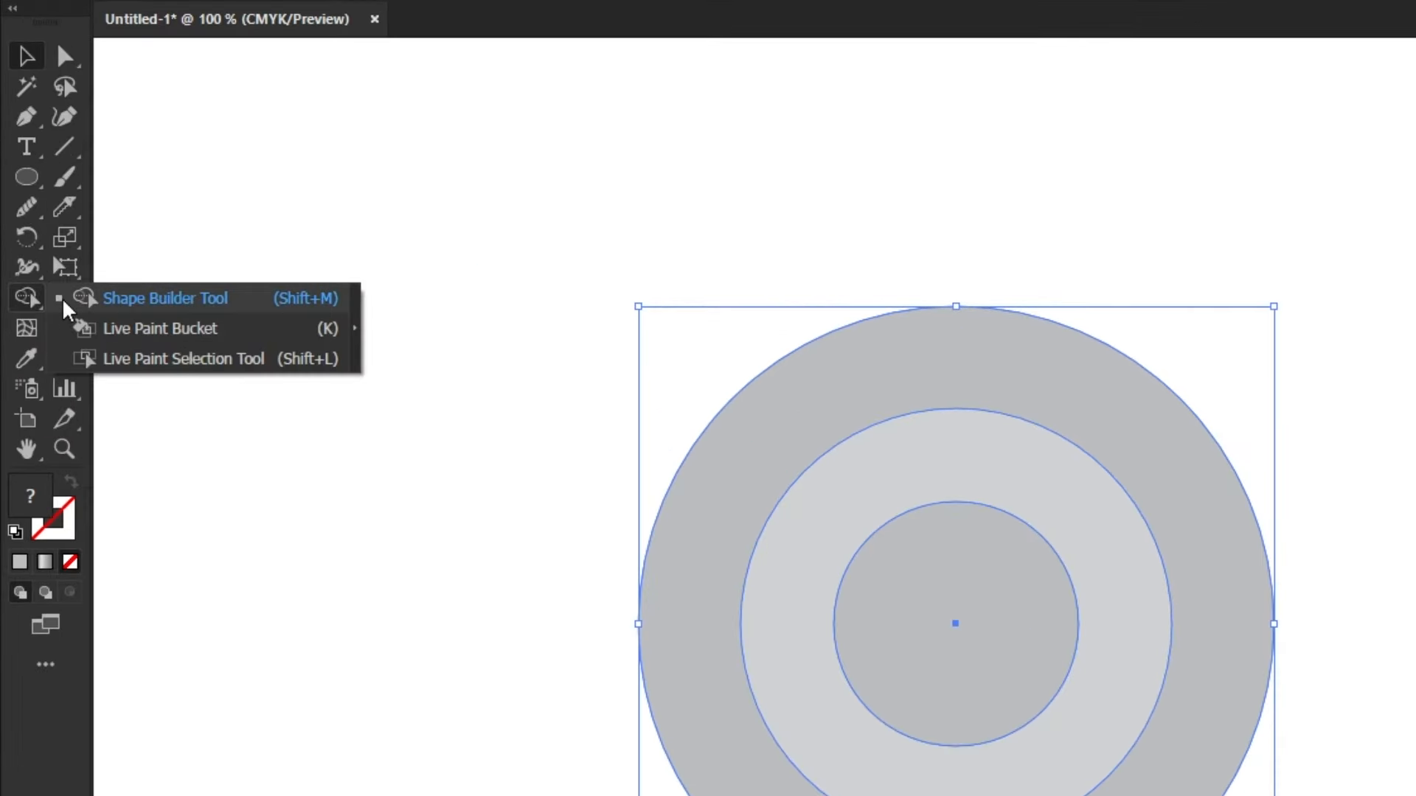
click(219, 310)
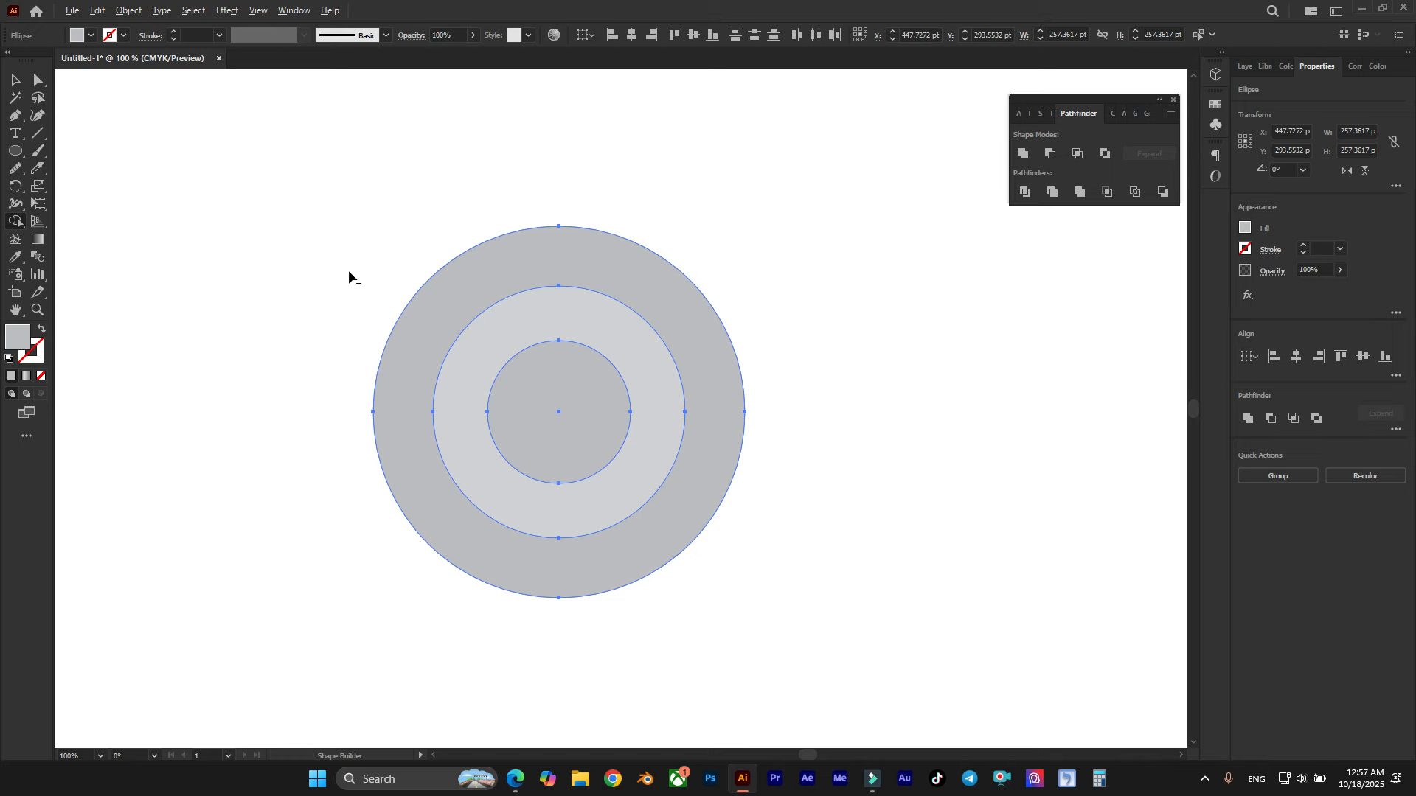
mouse_move(511, 344)
mouse_down()
mouse_move(624, 335)
mouse_move(675, 418)
mouse_move(402, 388)
mouse_up()
click(15, 80)
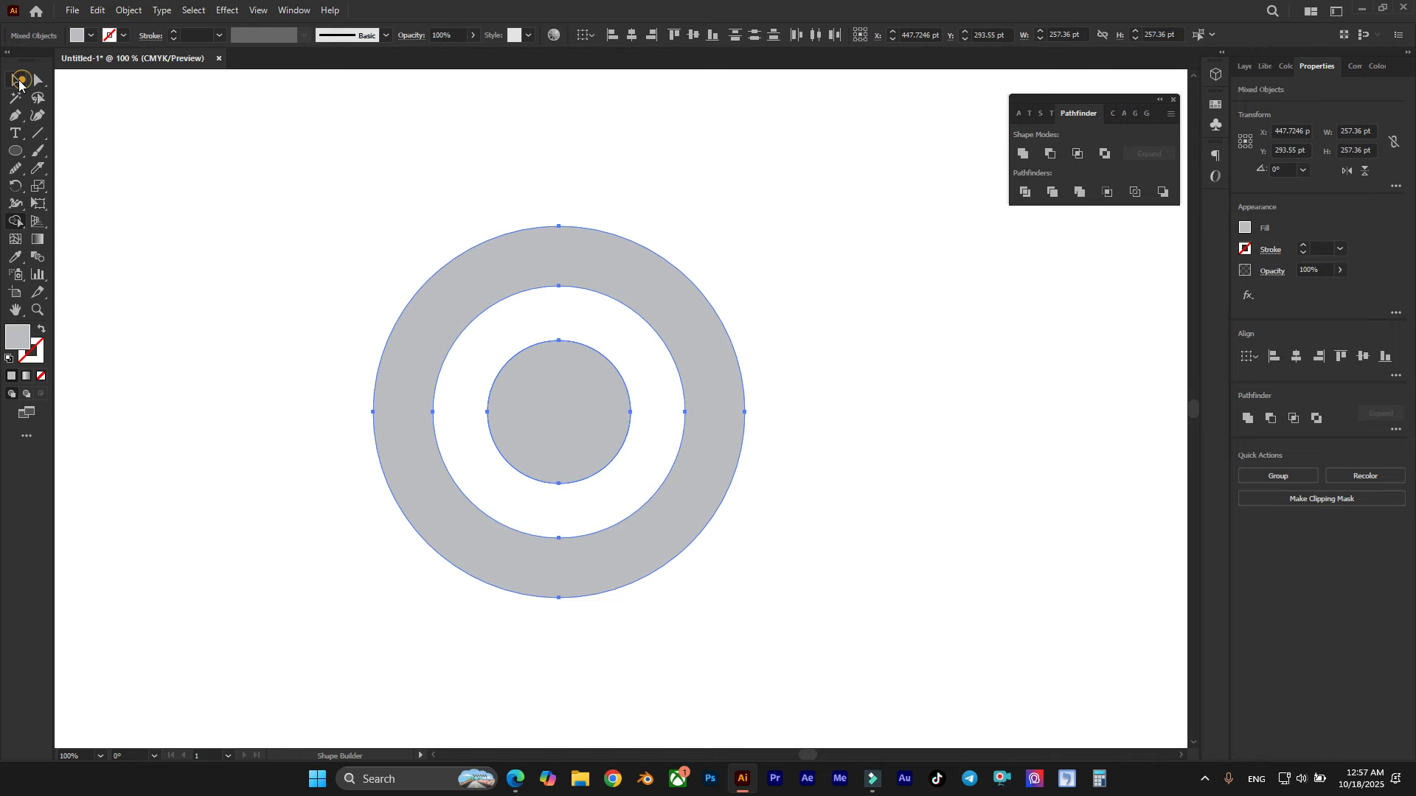
Duplicate the outer ring and centre circle together to the right, level with the original and separated by a gap.
scroll(287, 401, down, 1)
drag(631, 319, 385, 468)
drag(471, 413, 646, 412)
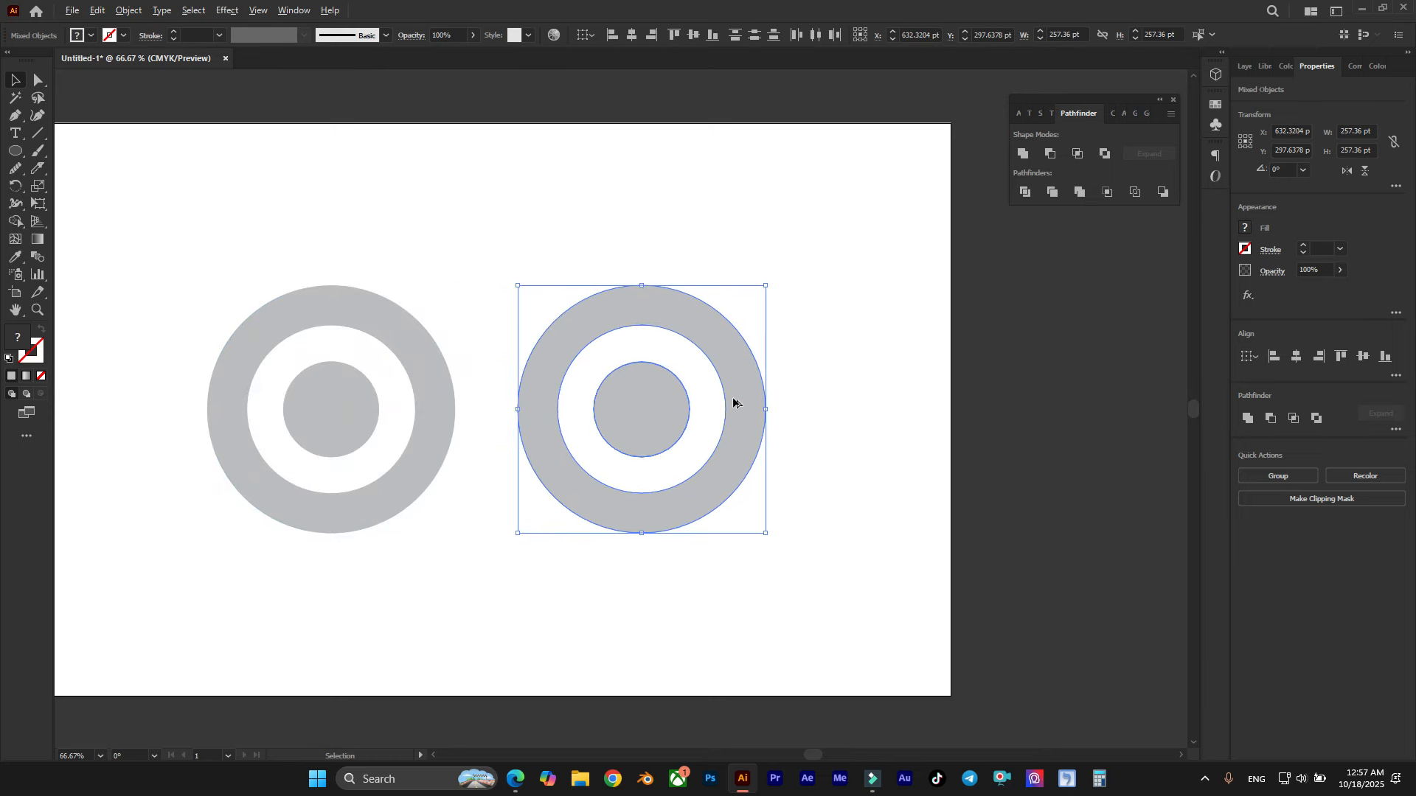
Merge the copy's outer ring, middle gap and centre into one solid grey circle with the Shape Builder tool.
scroll(734, 403, up, 1)
scroll(702, 328, up, 1)
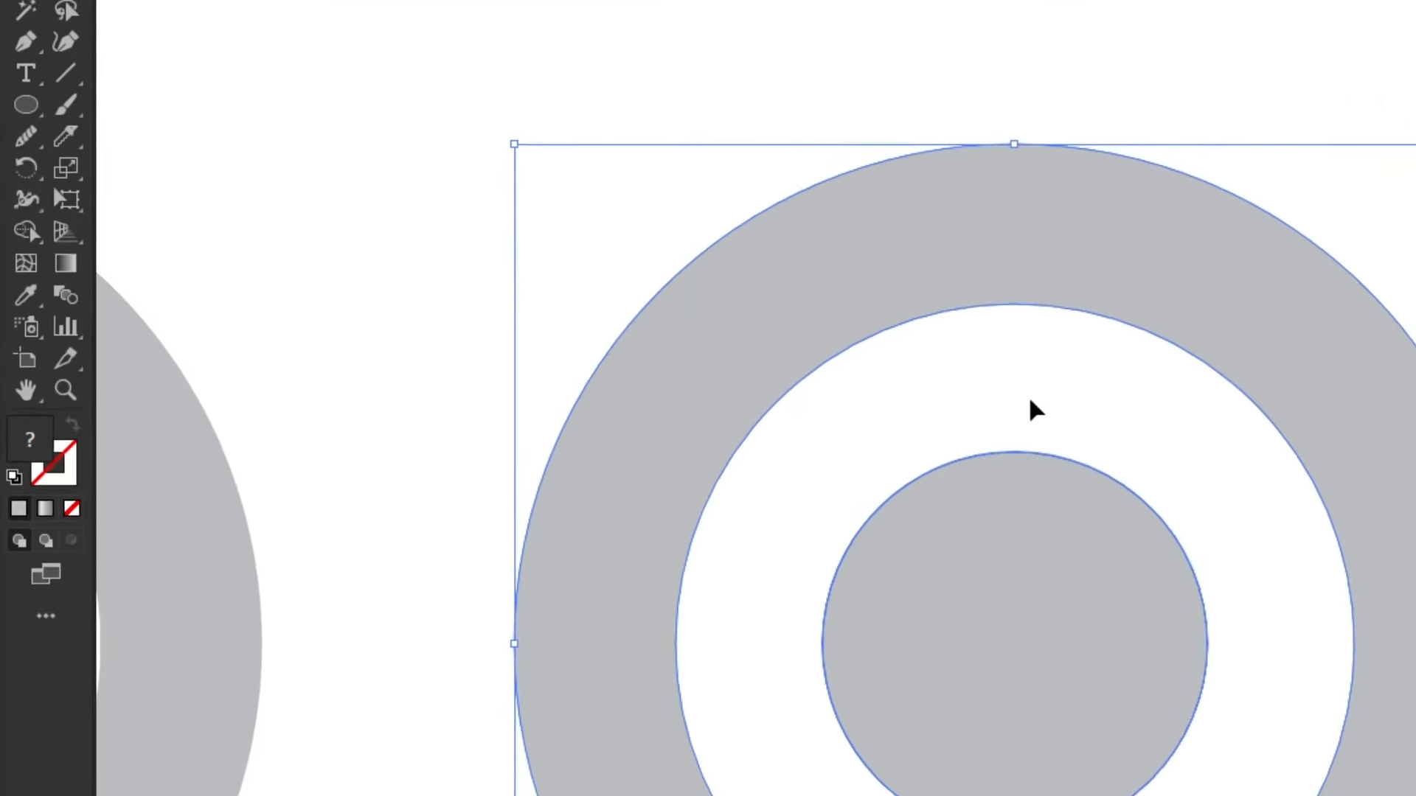
drag(34, 244, 153, 242)
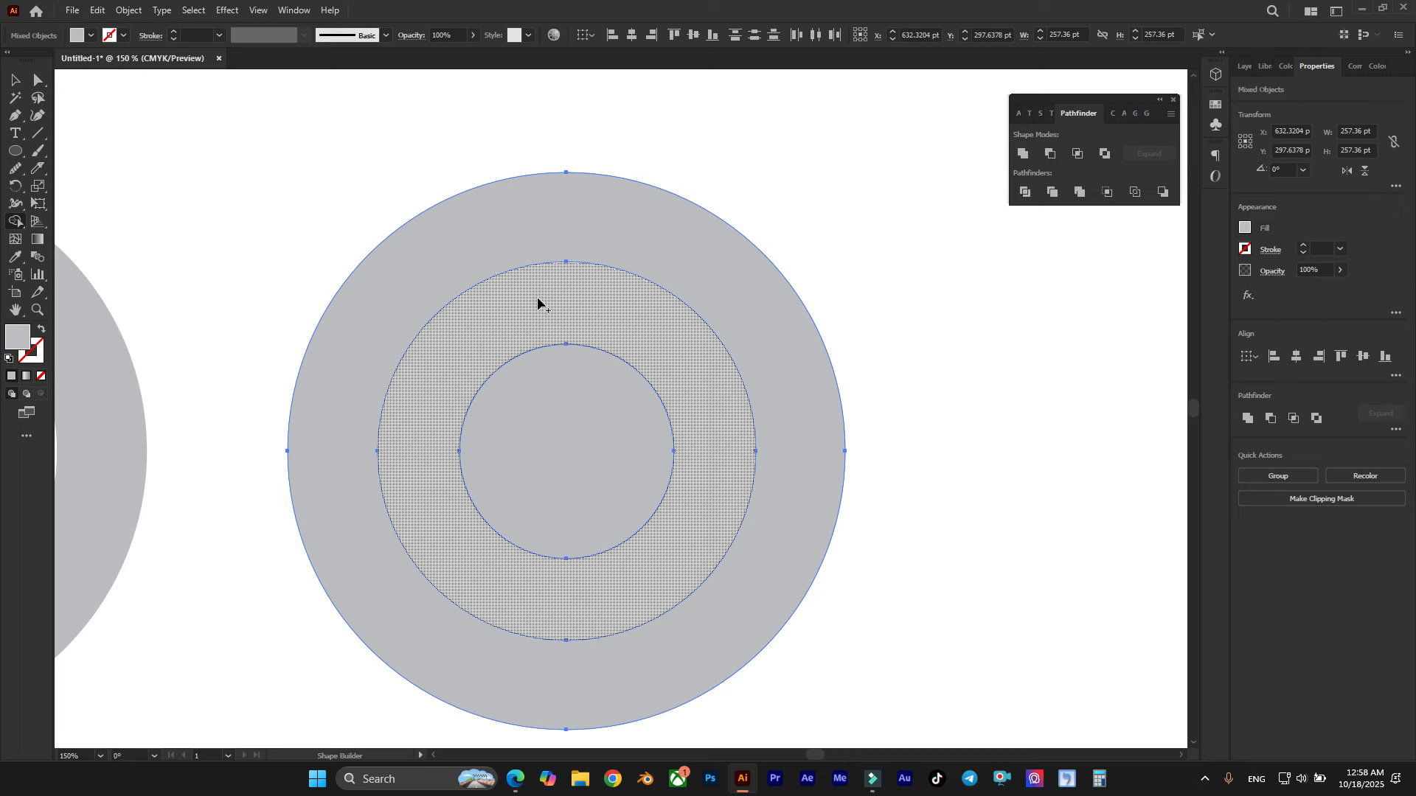
alt+click(699, 329)
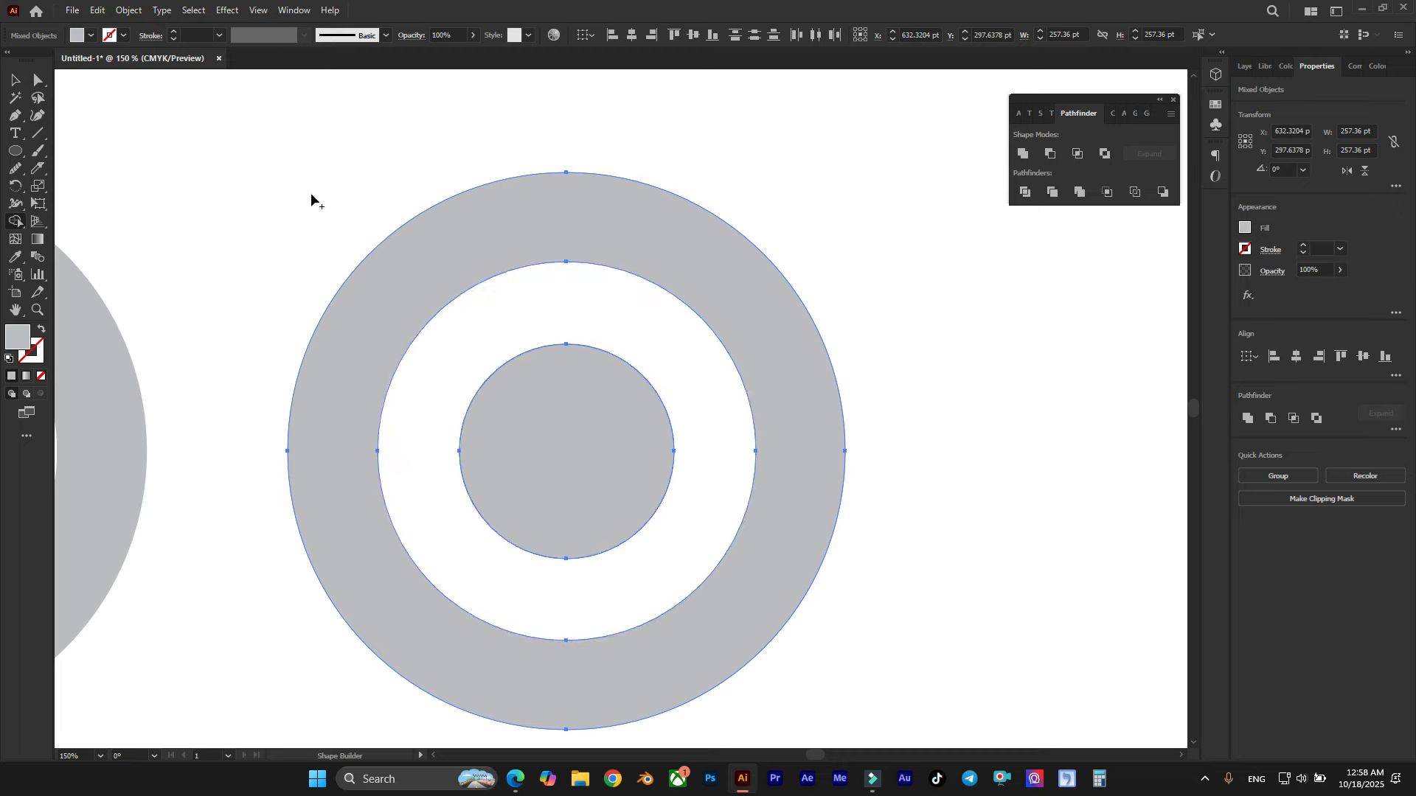
drag(475, 242, 573, 476)
scroll(740, 474, down, 2)
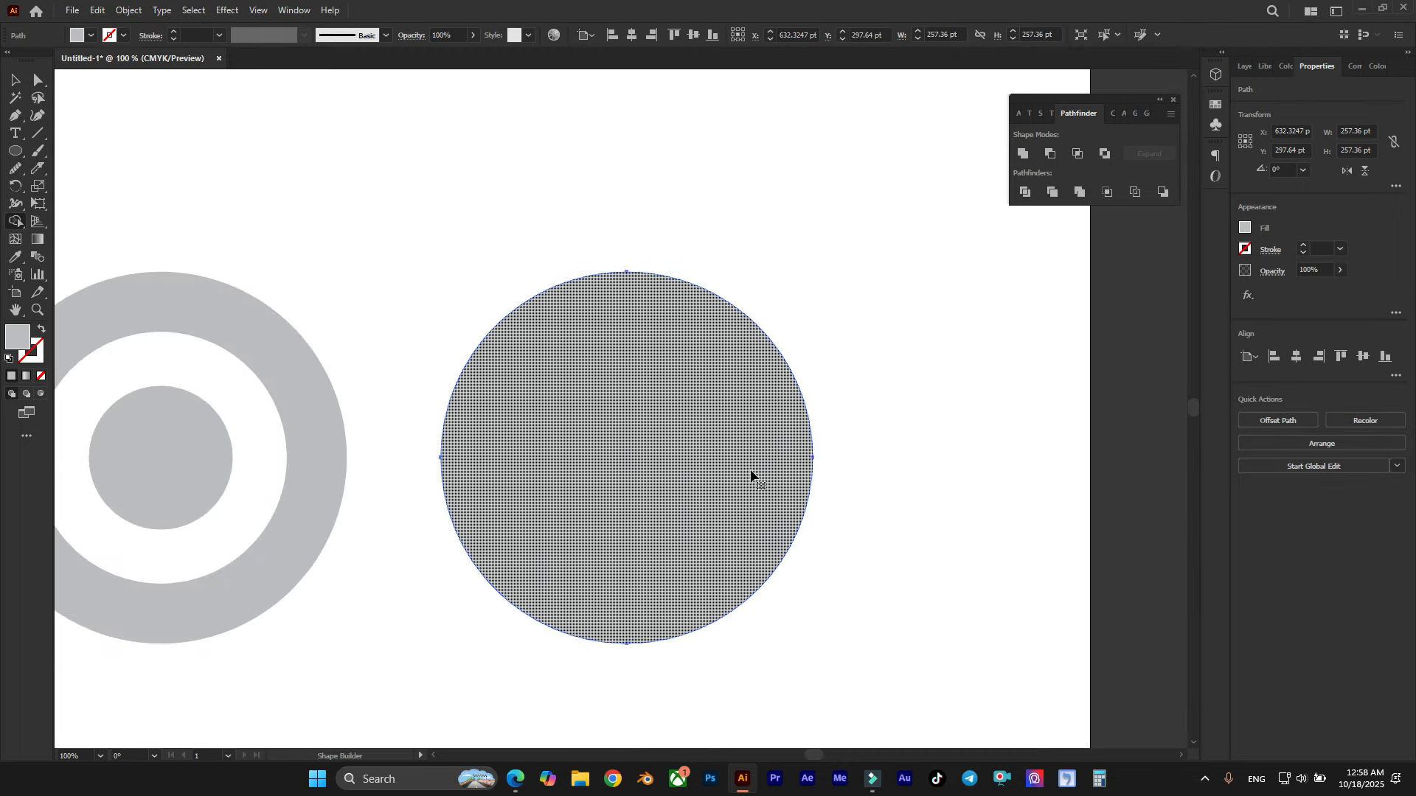
scroll(752, 477, left, 3)
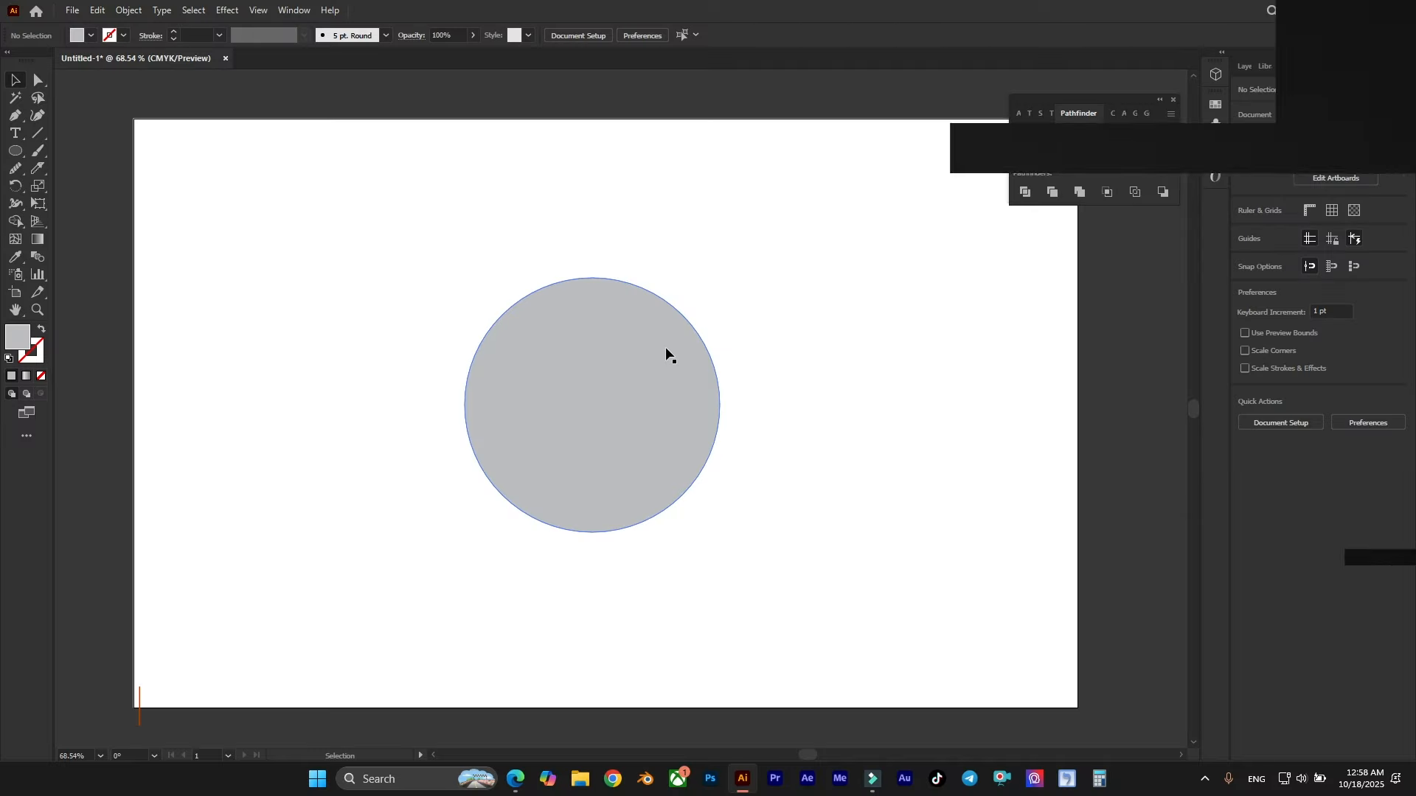
Show the Properties panel and select the grey circle.
click(293, 9)
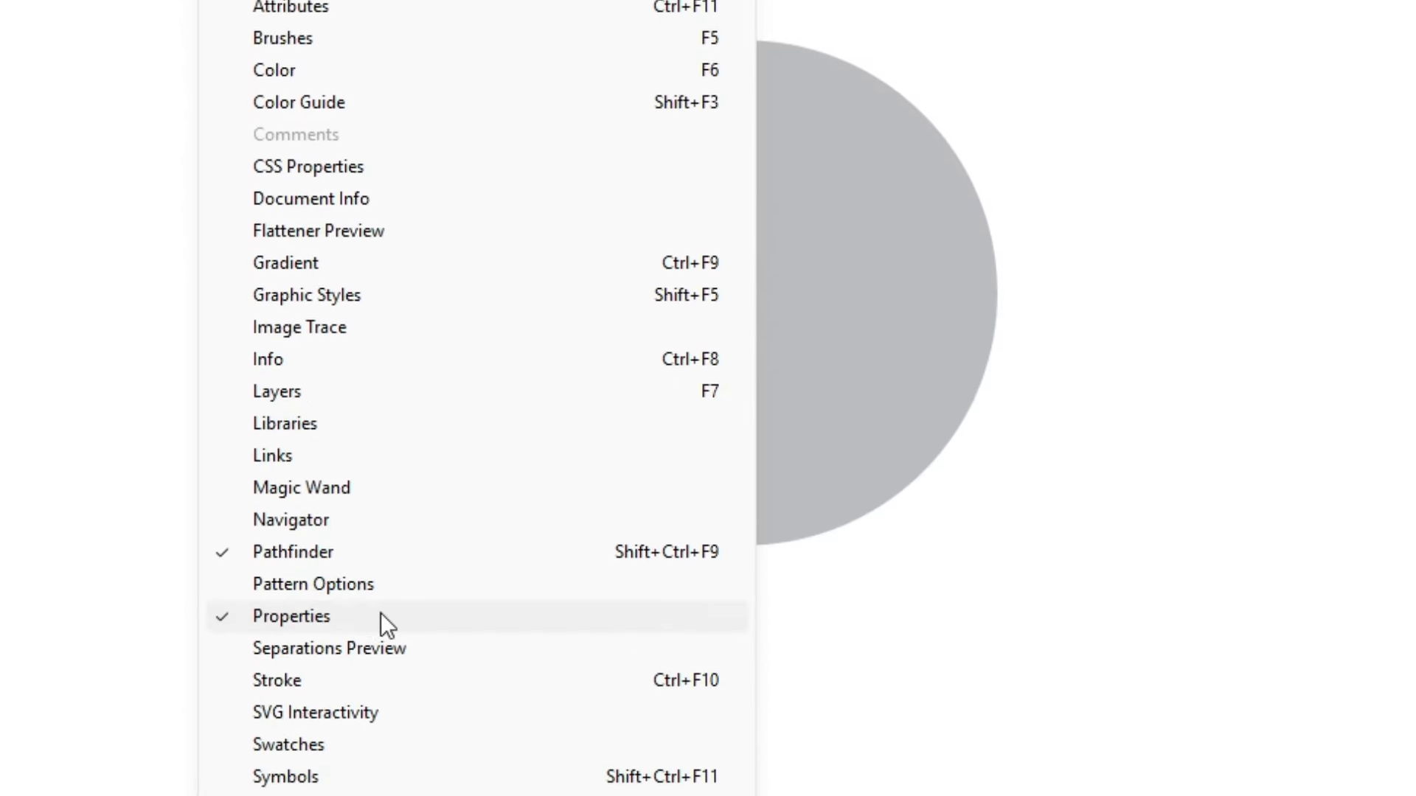
click(382, 623)
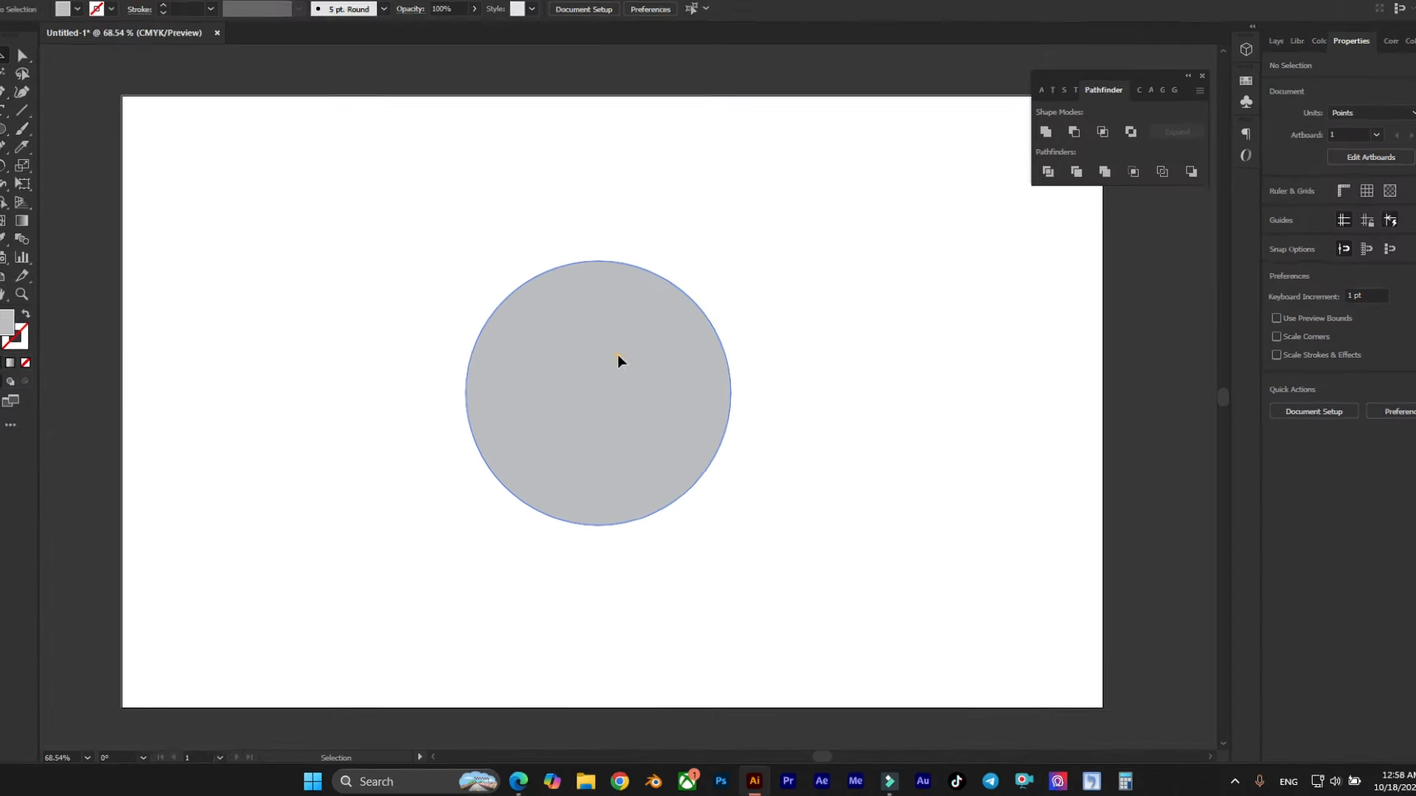
click(675, 185)
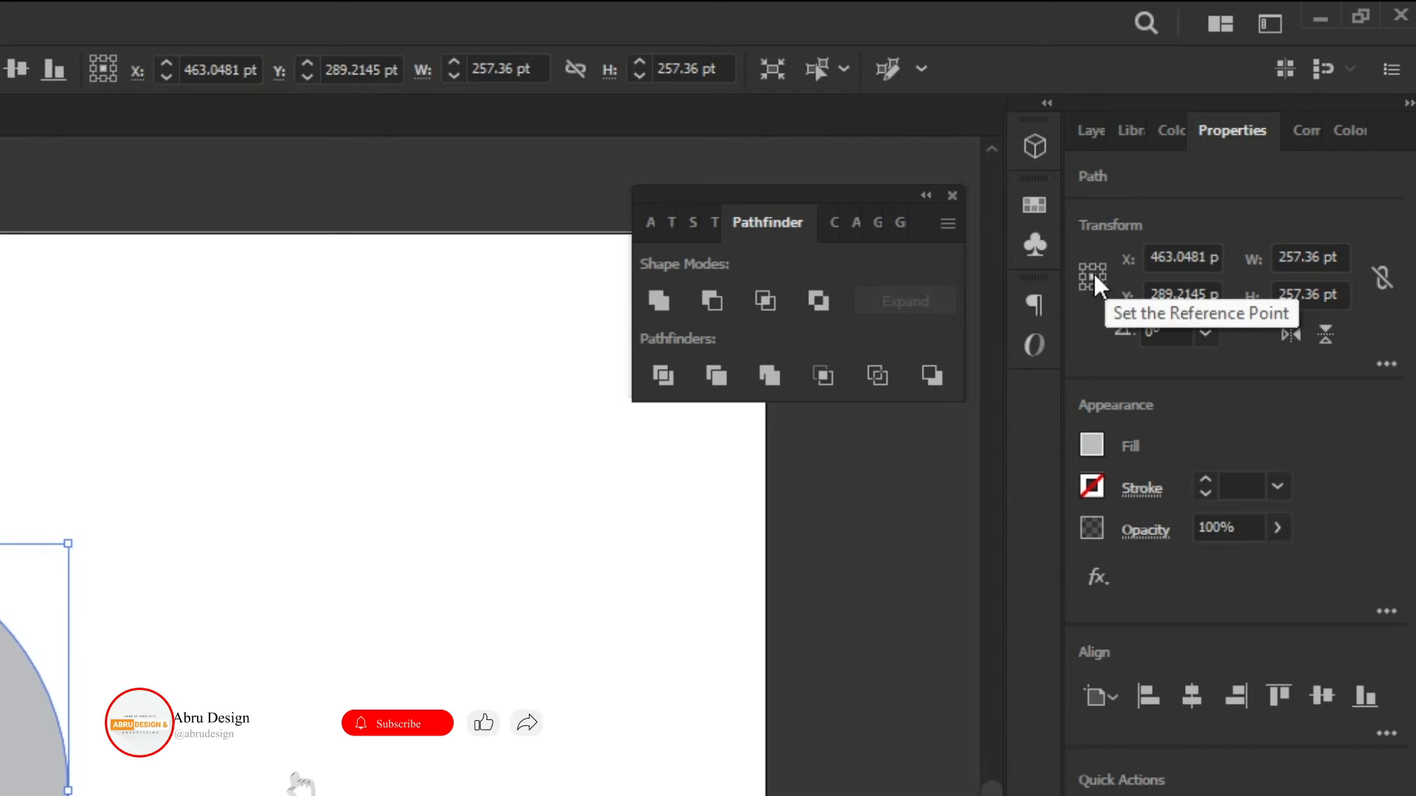
Subtract 50% from the circle's X position by appending -50% to the existing value.
click(1192, 259)
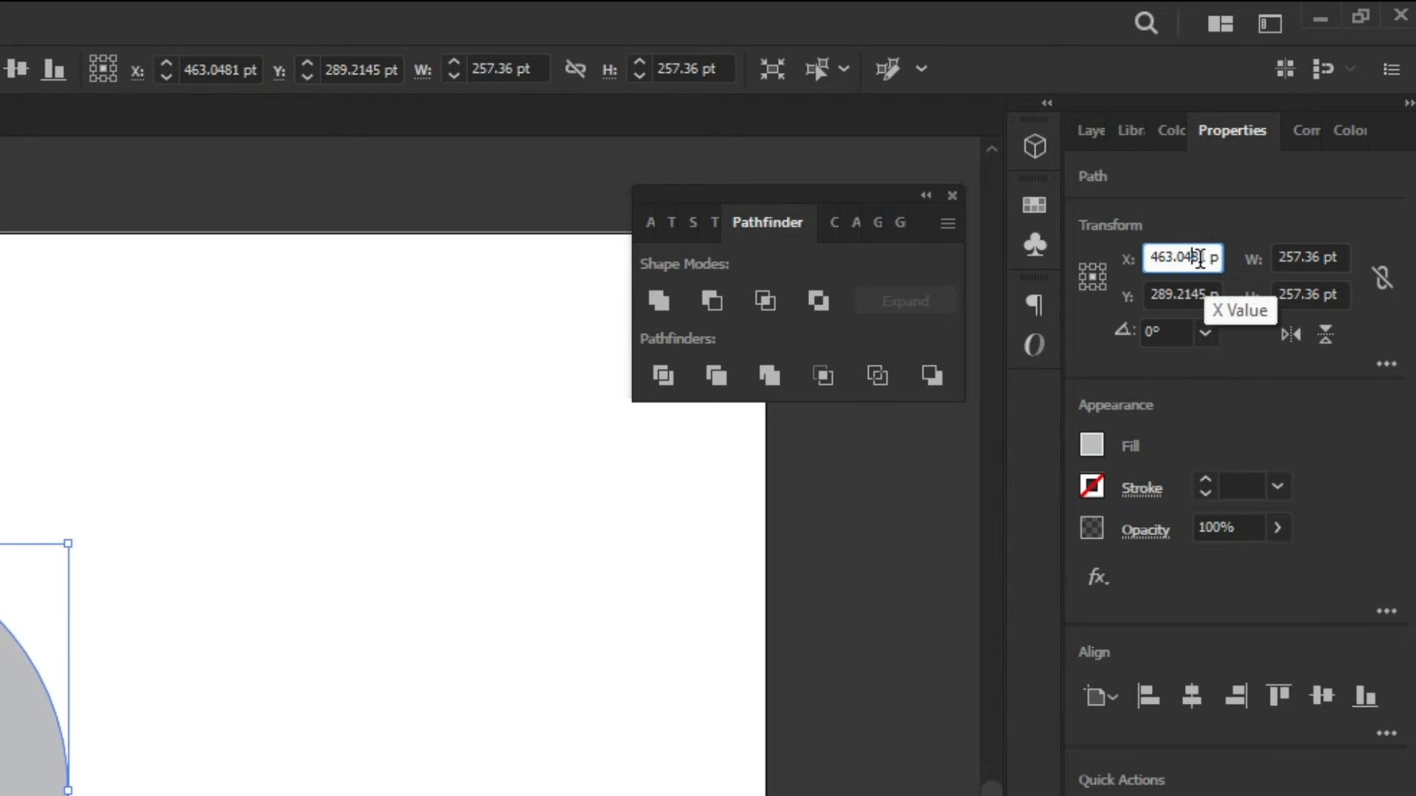
key(Right)
key(Right)
key(Right)
key(Right)
key(Right)
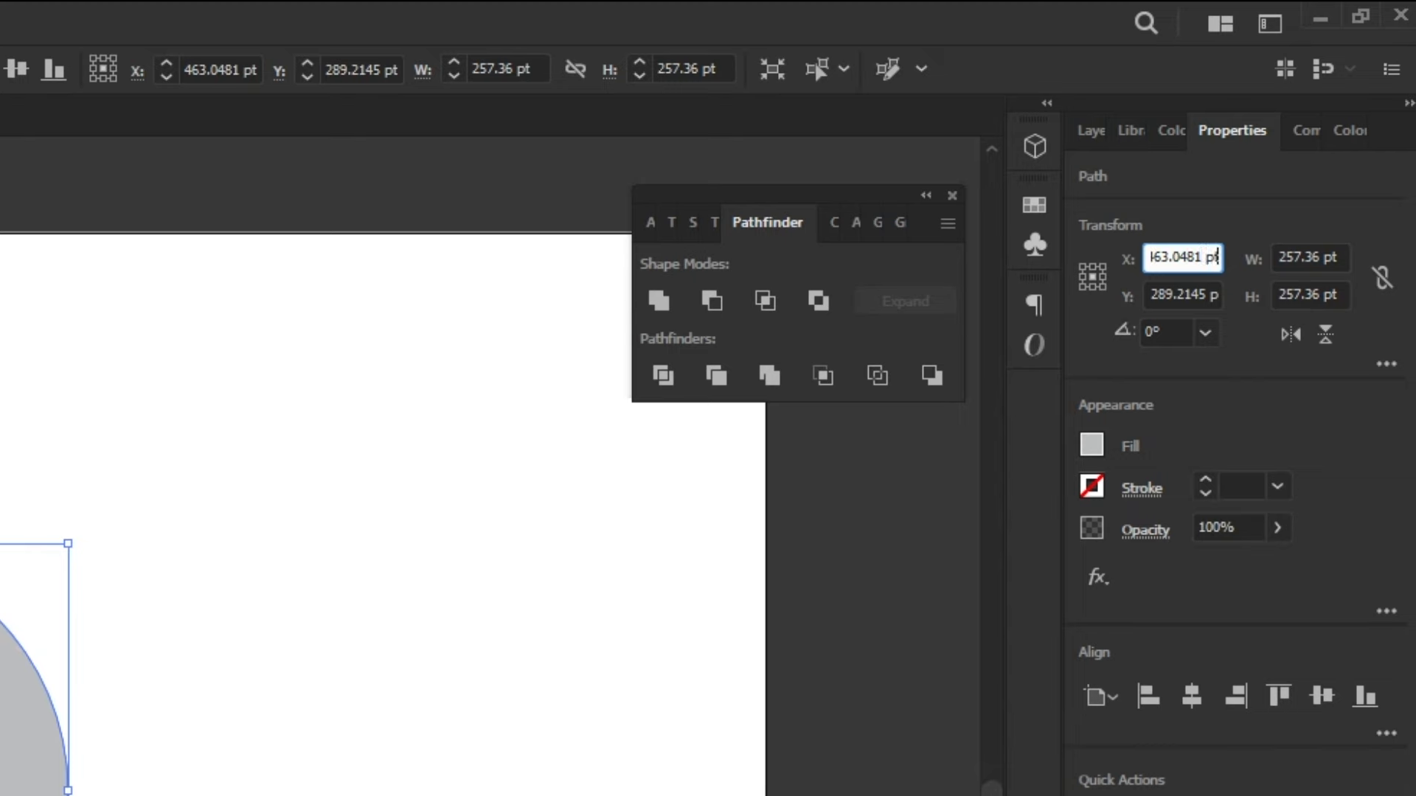
text(-50%)
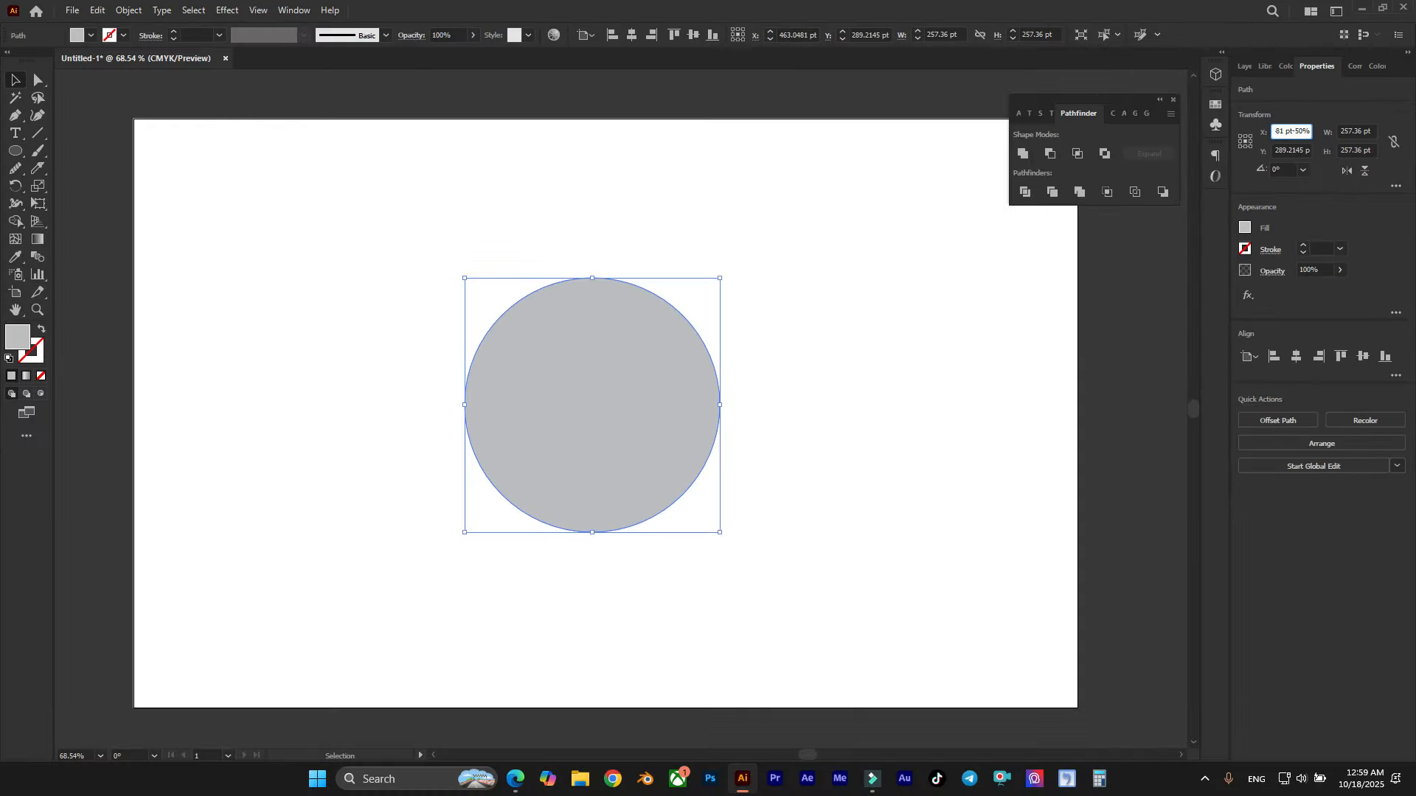
key(Return)
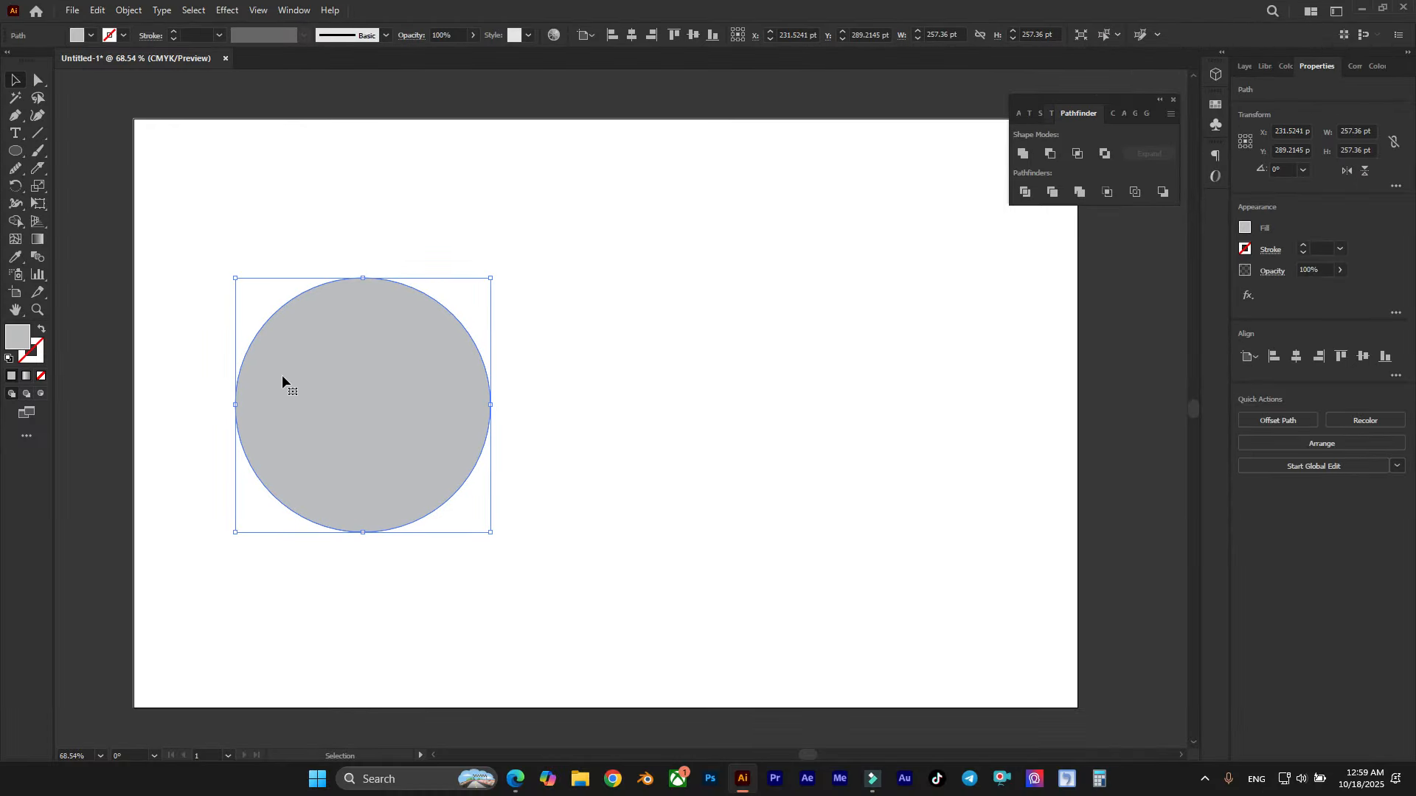
Double the circle's X position by appending *2 to the existing value.
click(1298, 132)
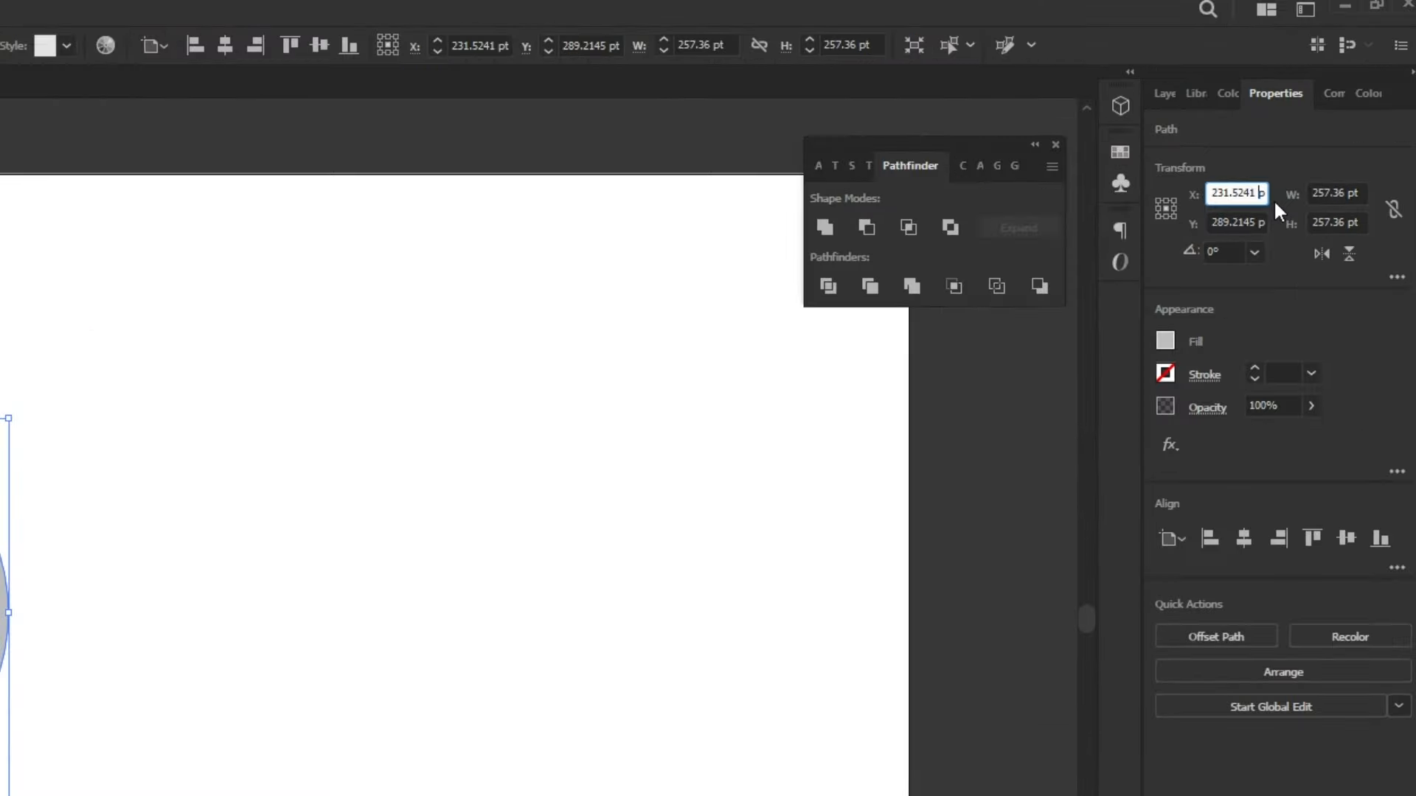
key(End)
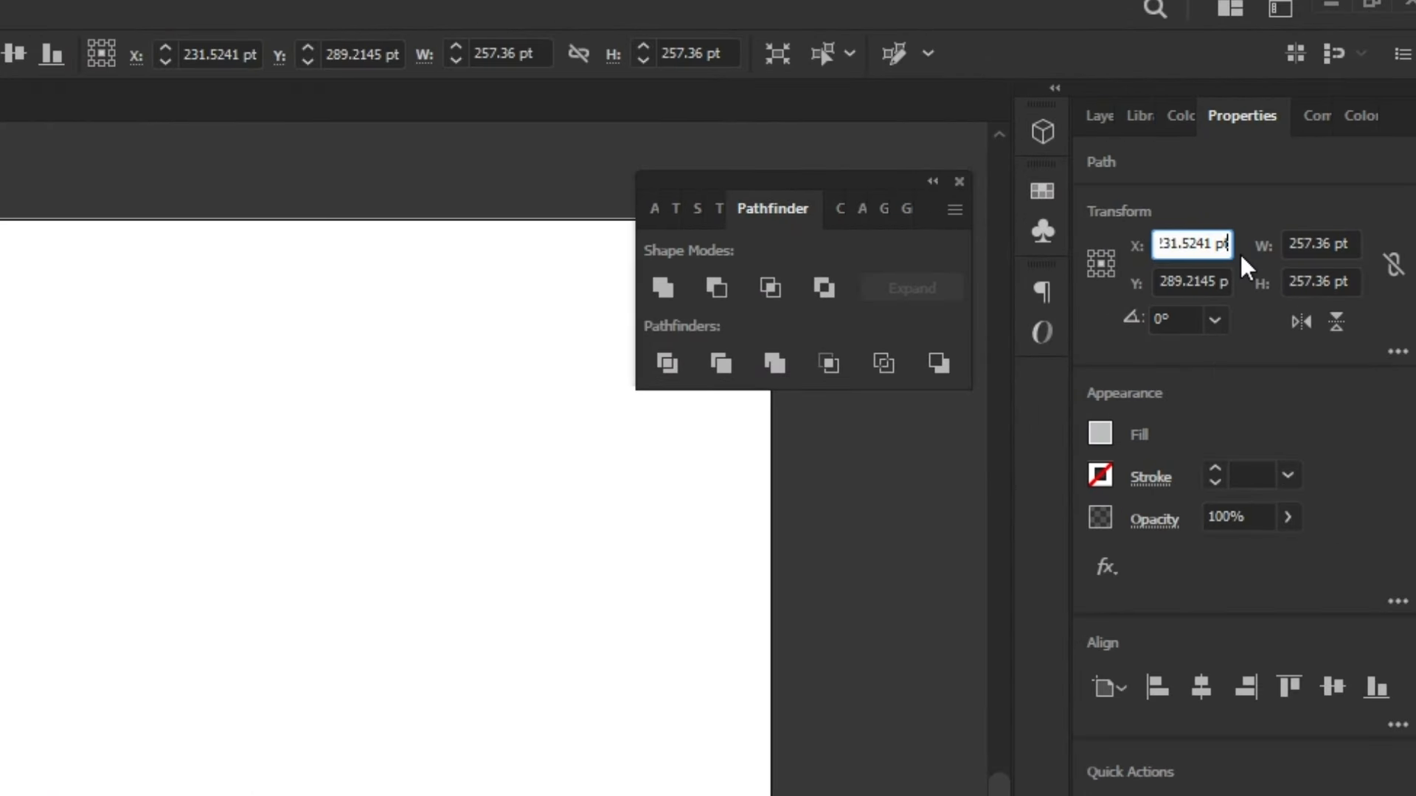
text(*)
text(2)
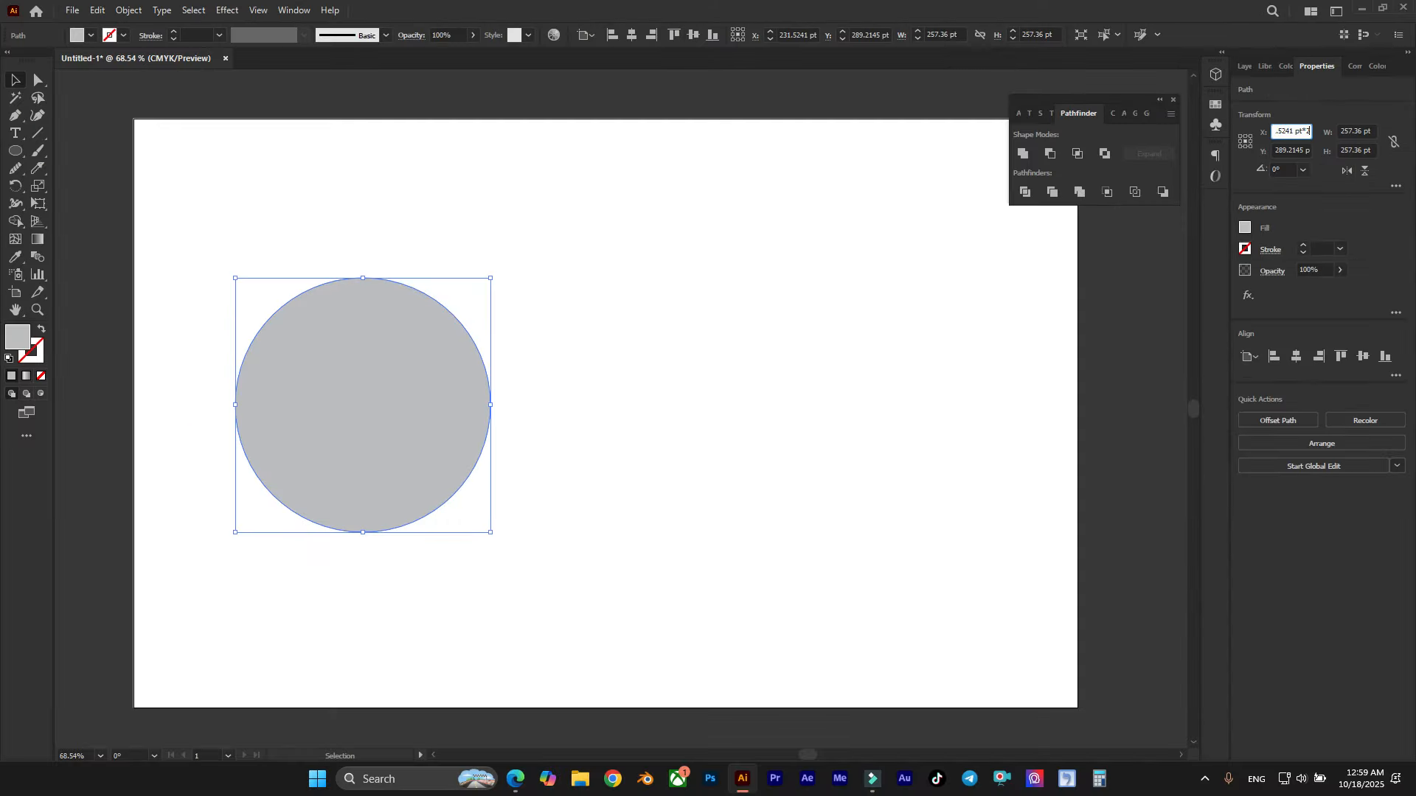
key(Return)
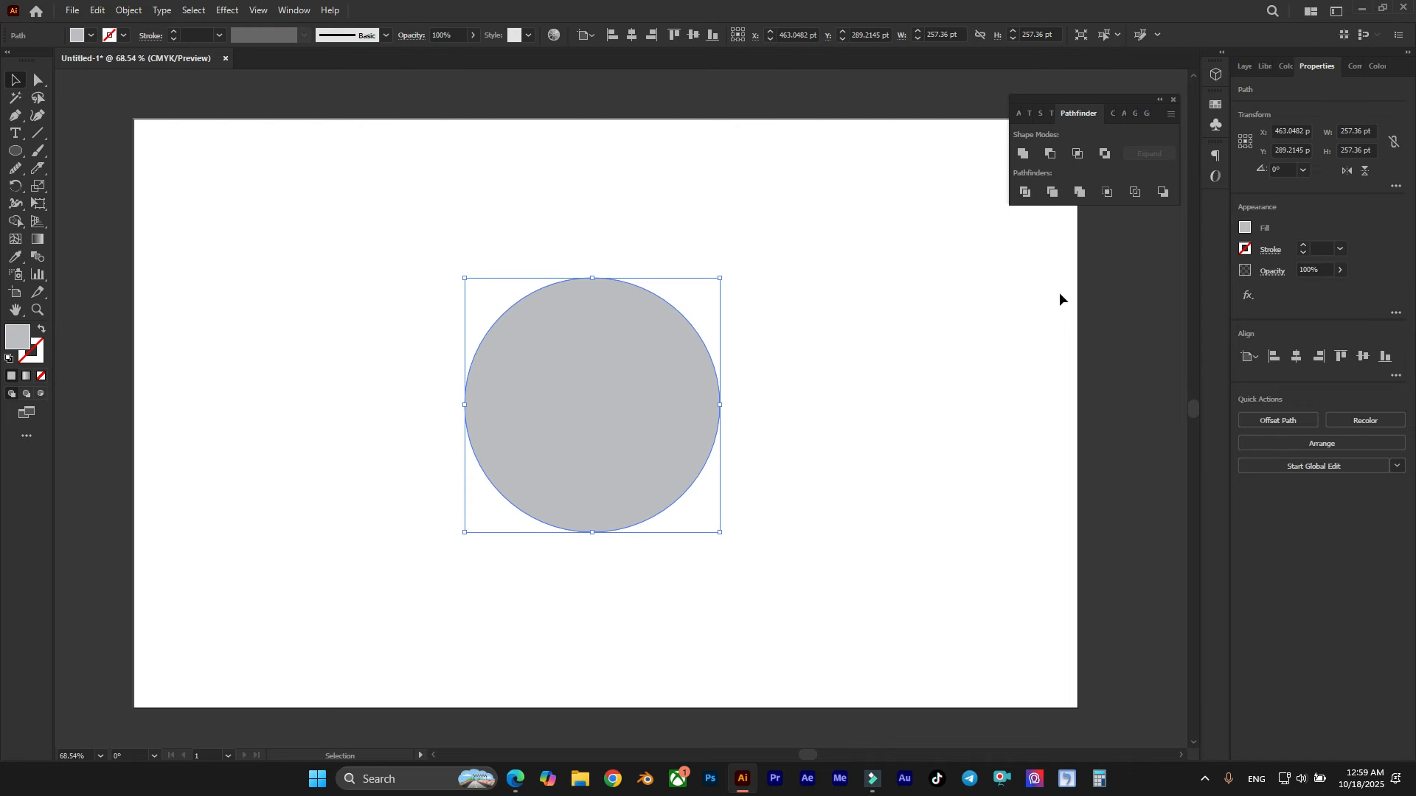
scroll(812, 279, right, 3)
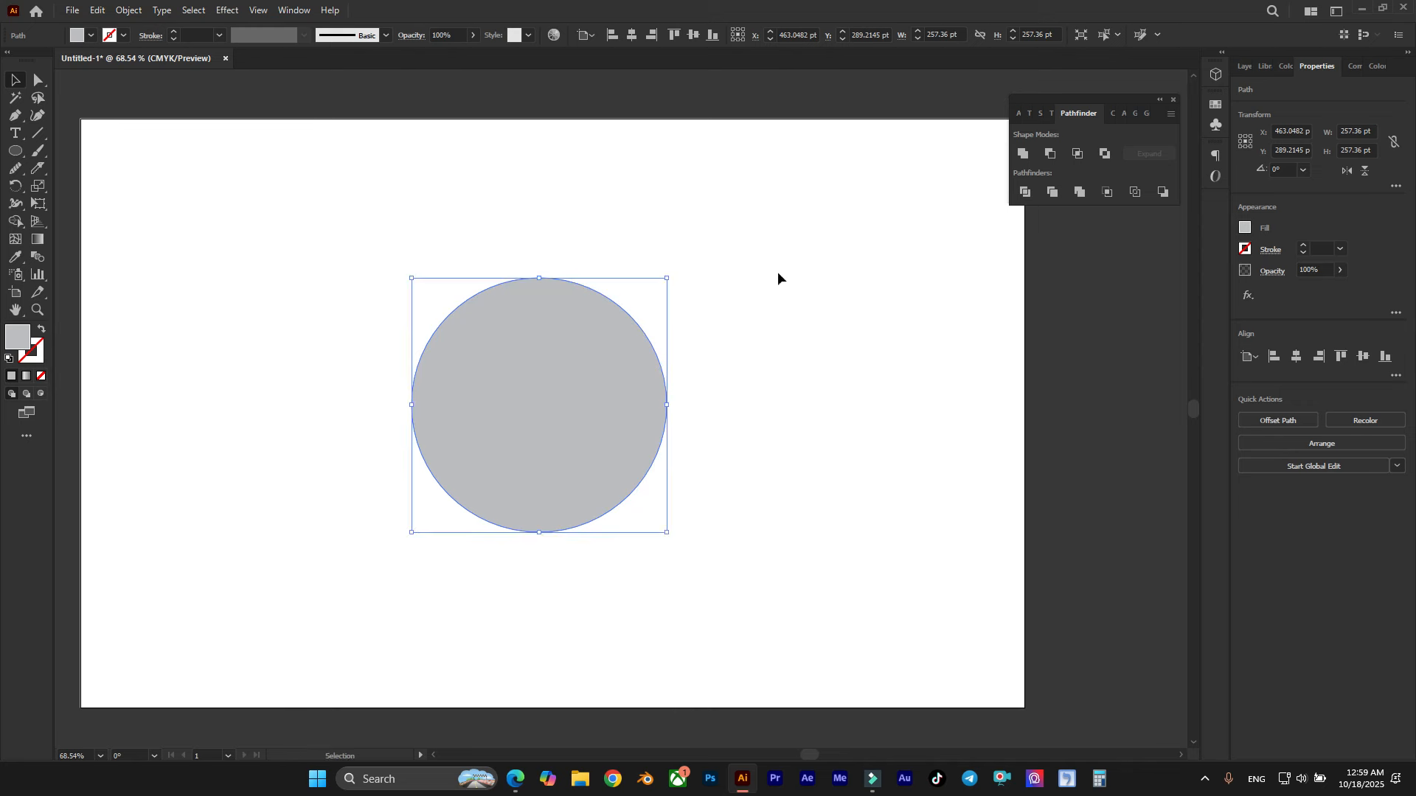
scroll(777, 272, left, 3)
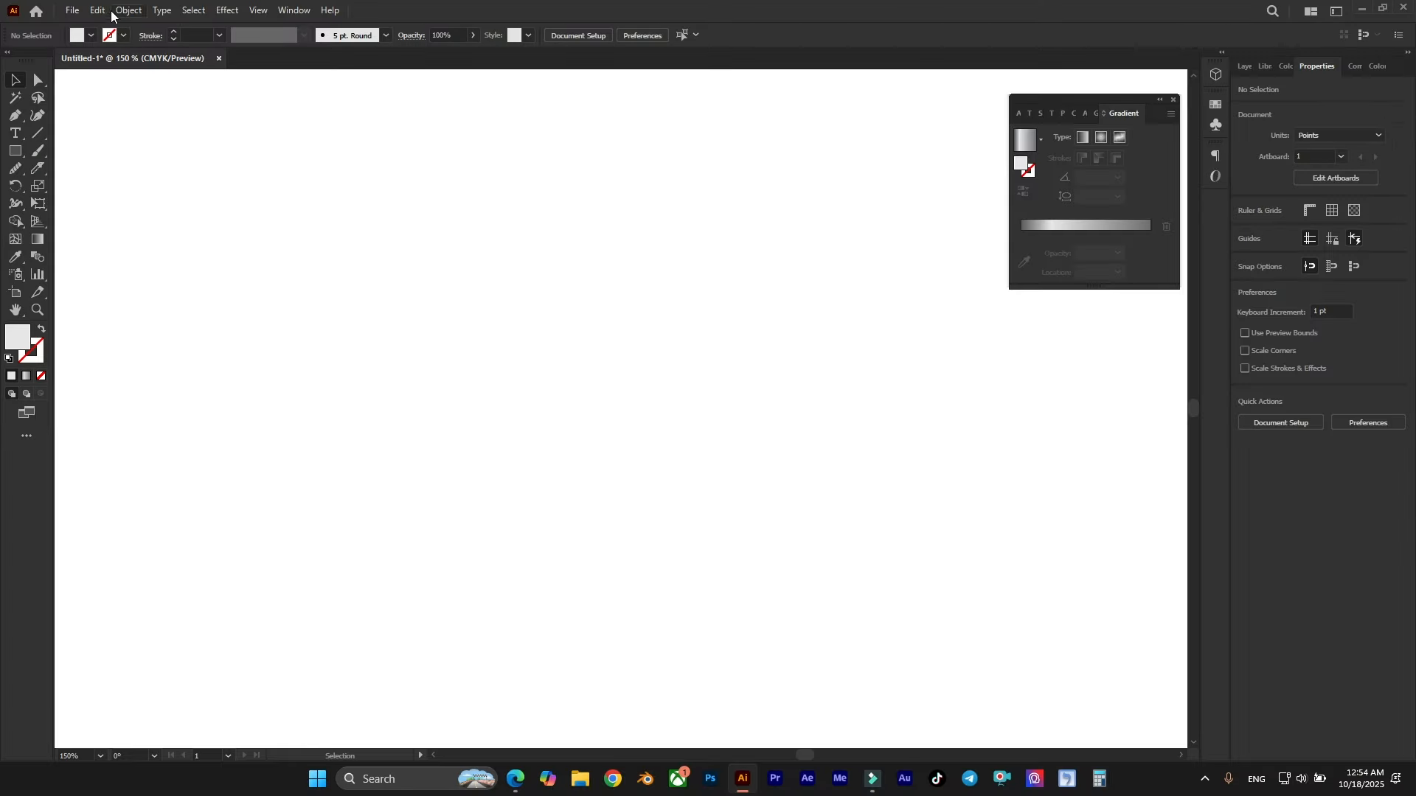
Open the Performance preferences and show the available Undo Counts choices.
click(97, 10)
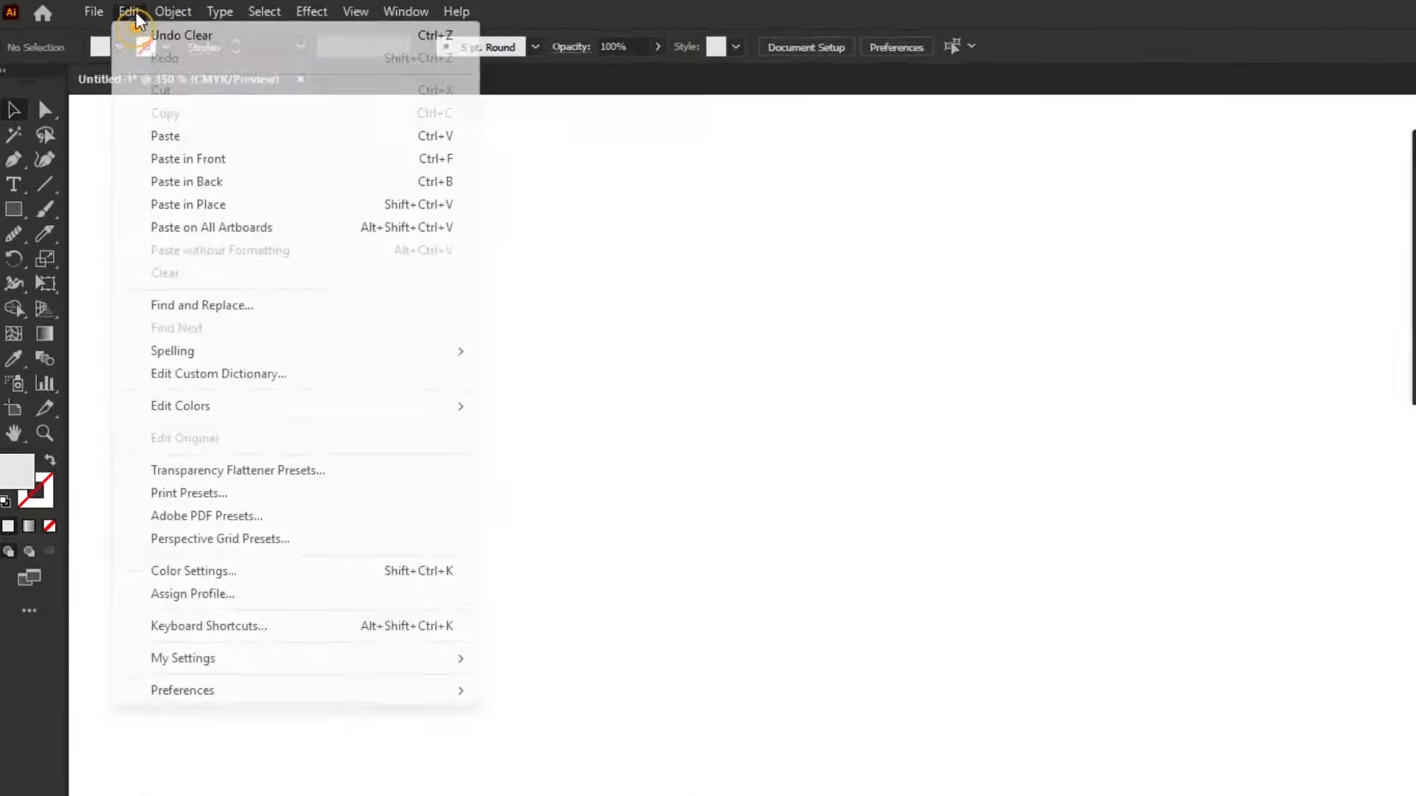
click(325, 294)
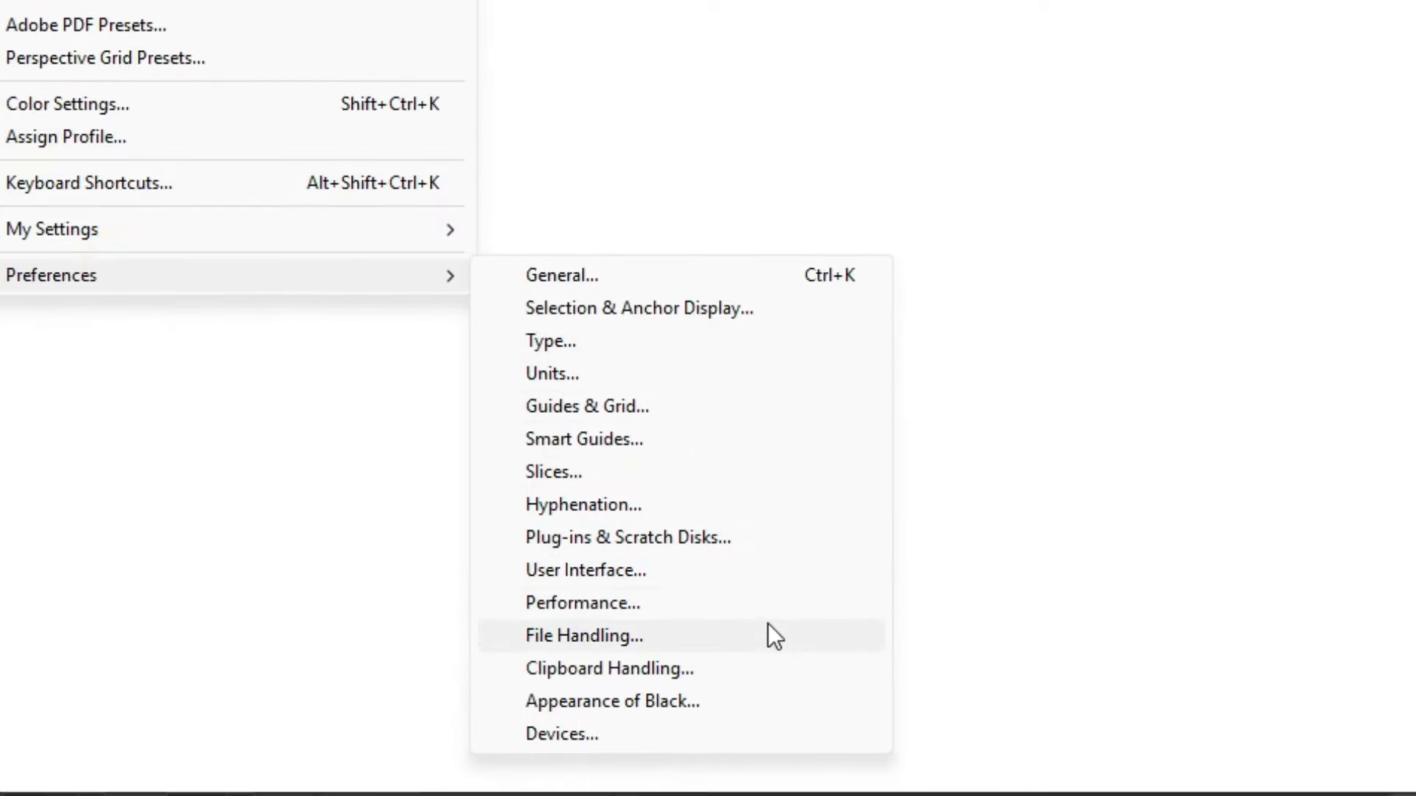
click(746, 605)
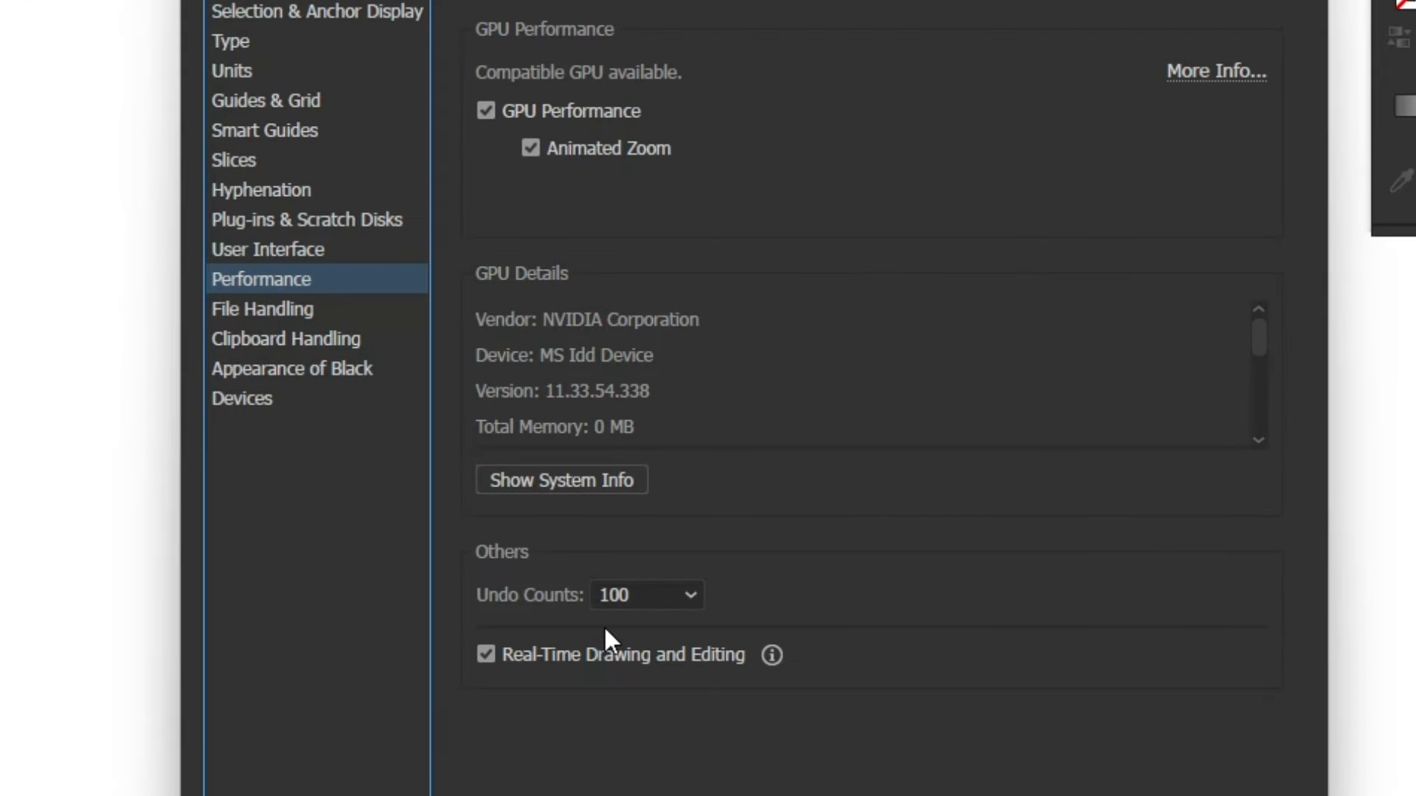
click(689, 595)
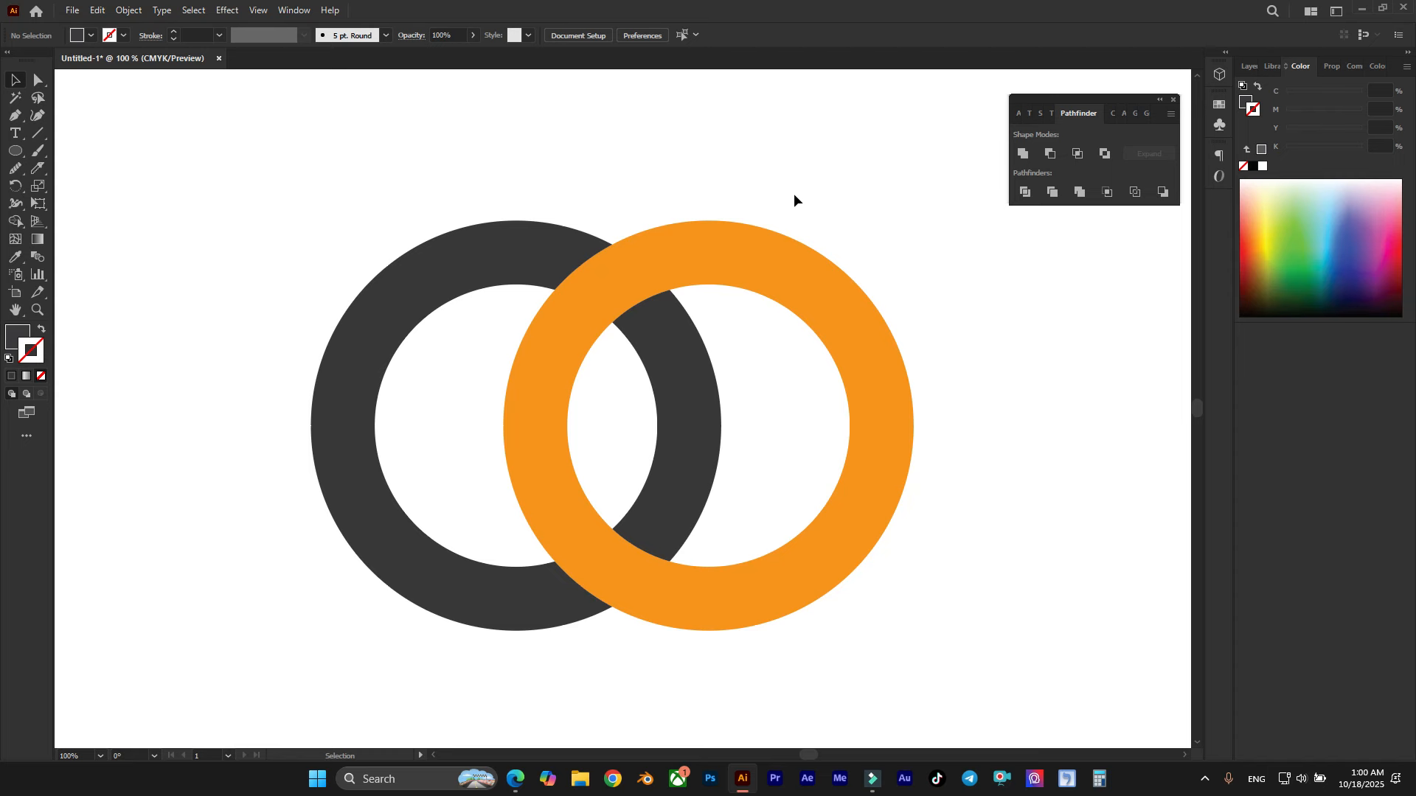
Select both rings and merge their upper overlap into the dark ring with the Shape Builder tool so they interlock, and deselect them.
drag(781, 152, 416, 506)
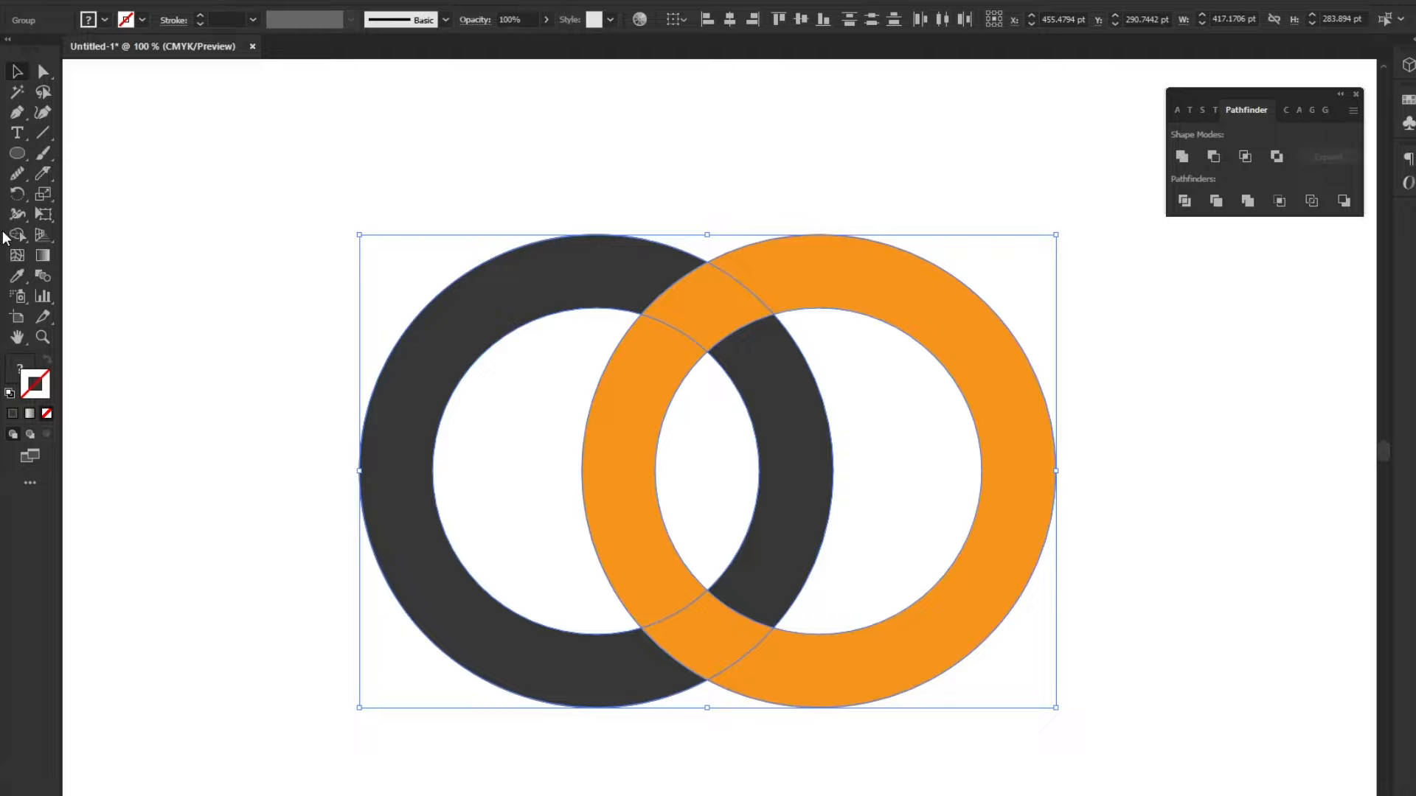
drag(15, 221, 75, 223)
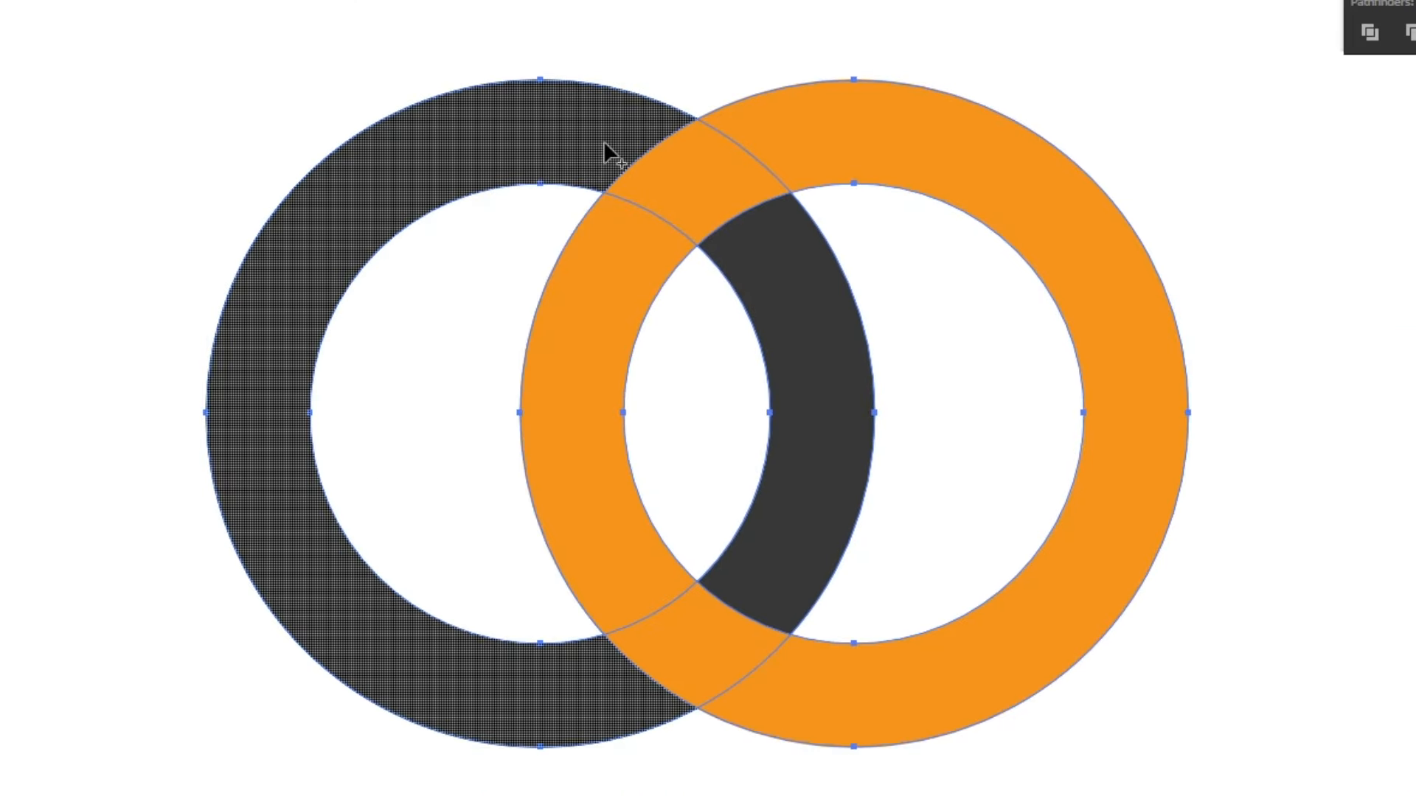
drag(627, 157, 784, 259)
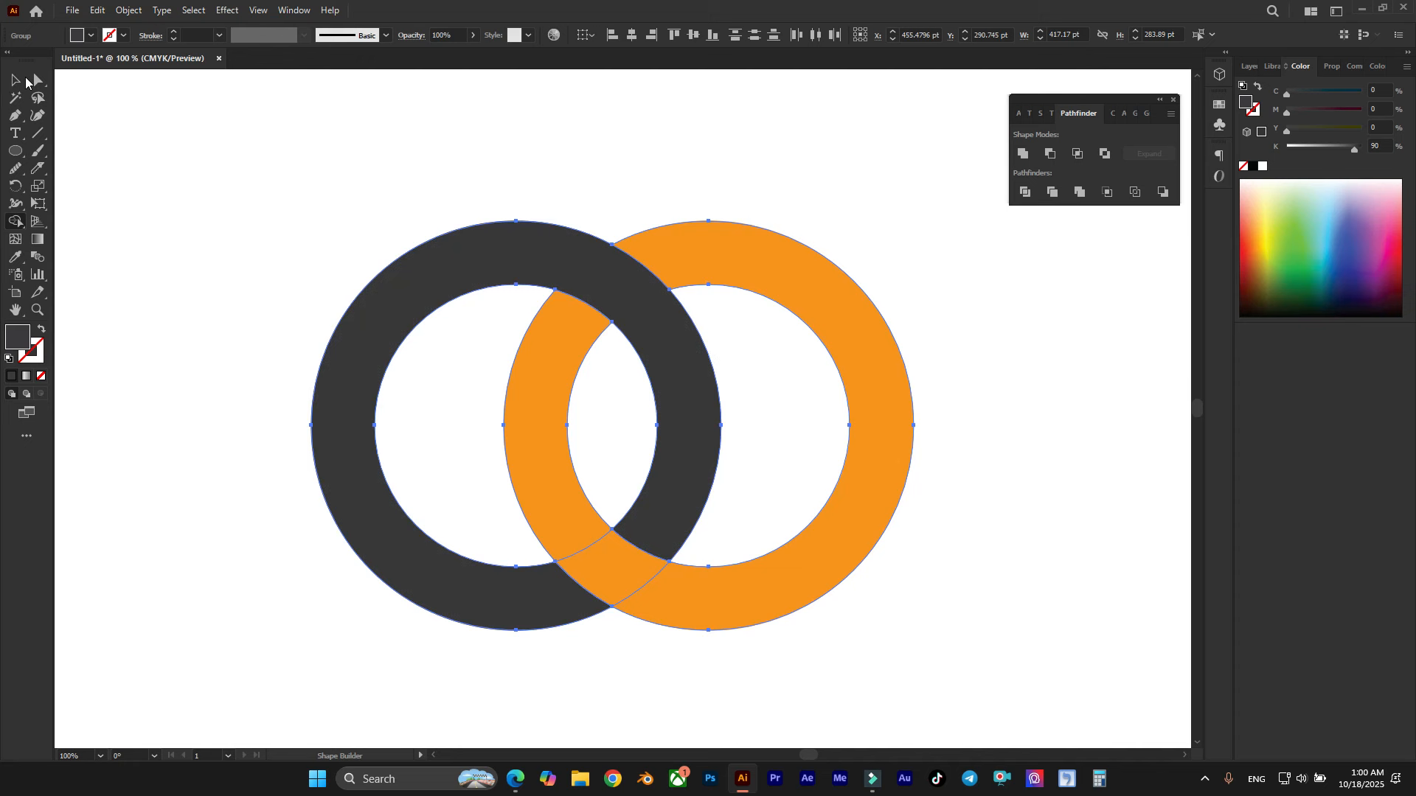
key(v)
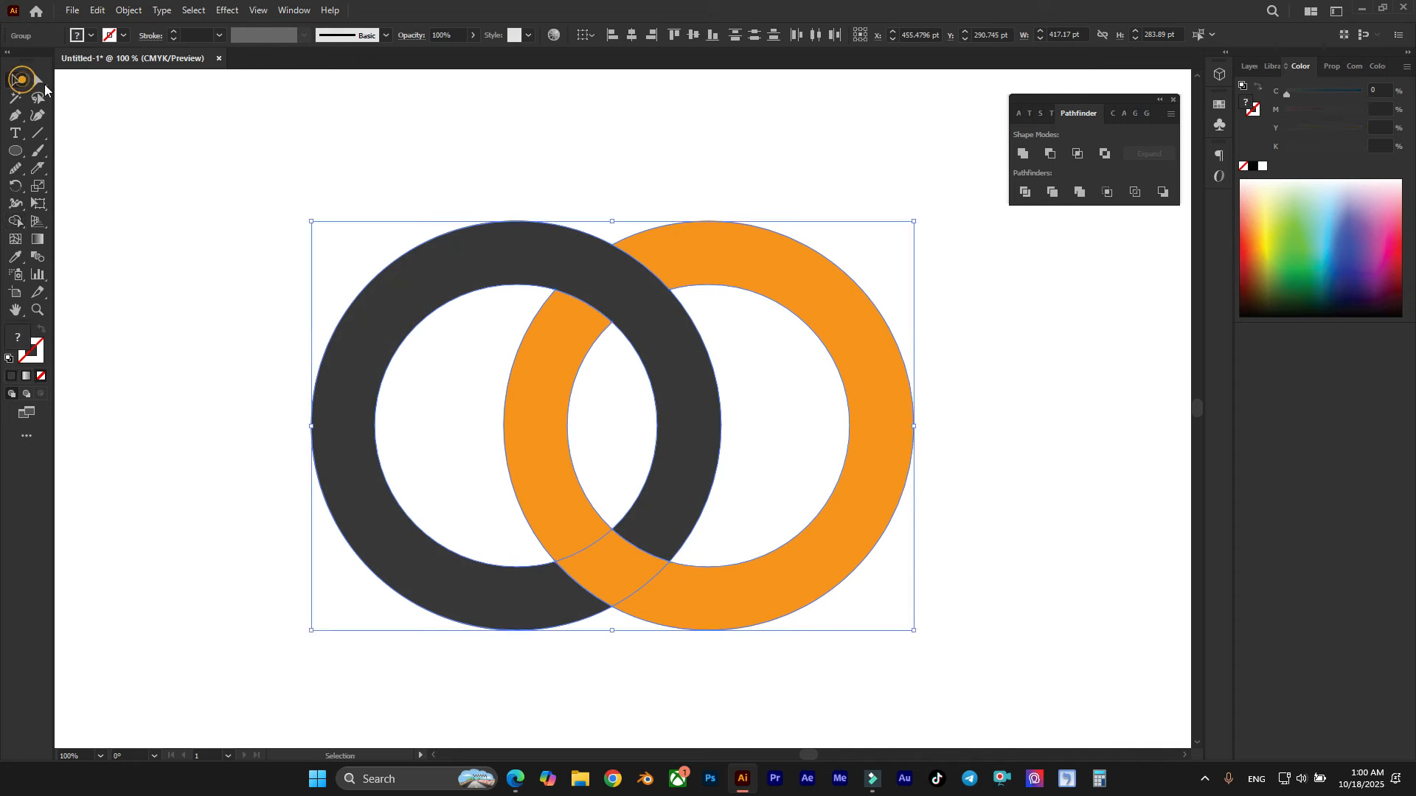
click(389, 92)
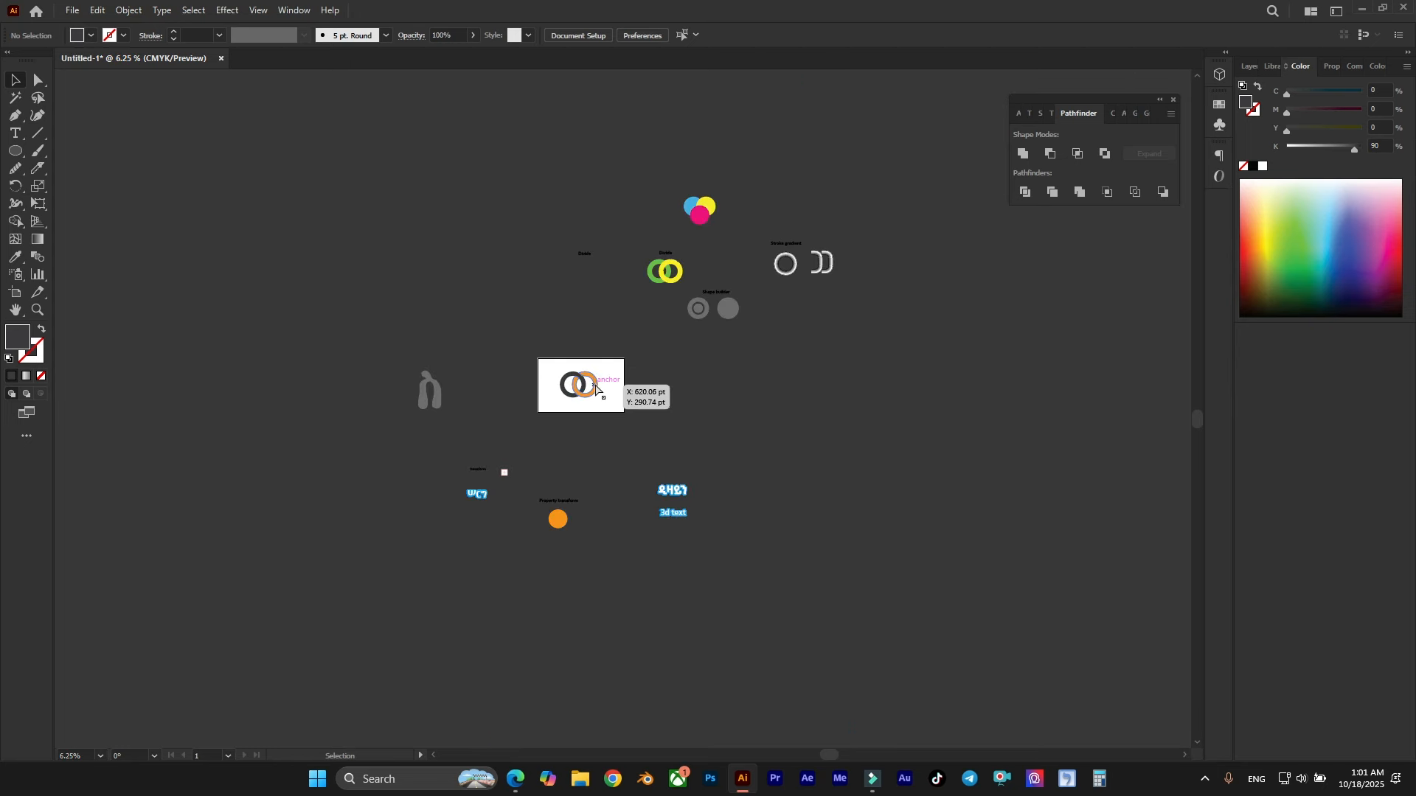
Turn on Trim View to hide all artwork outside the artboard.
key(ctrl+equal)
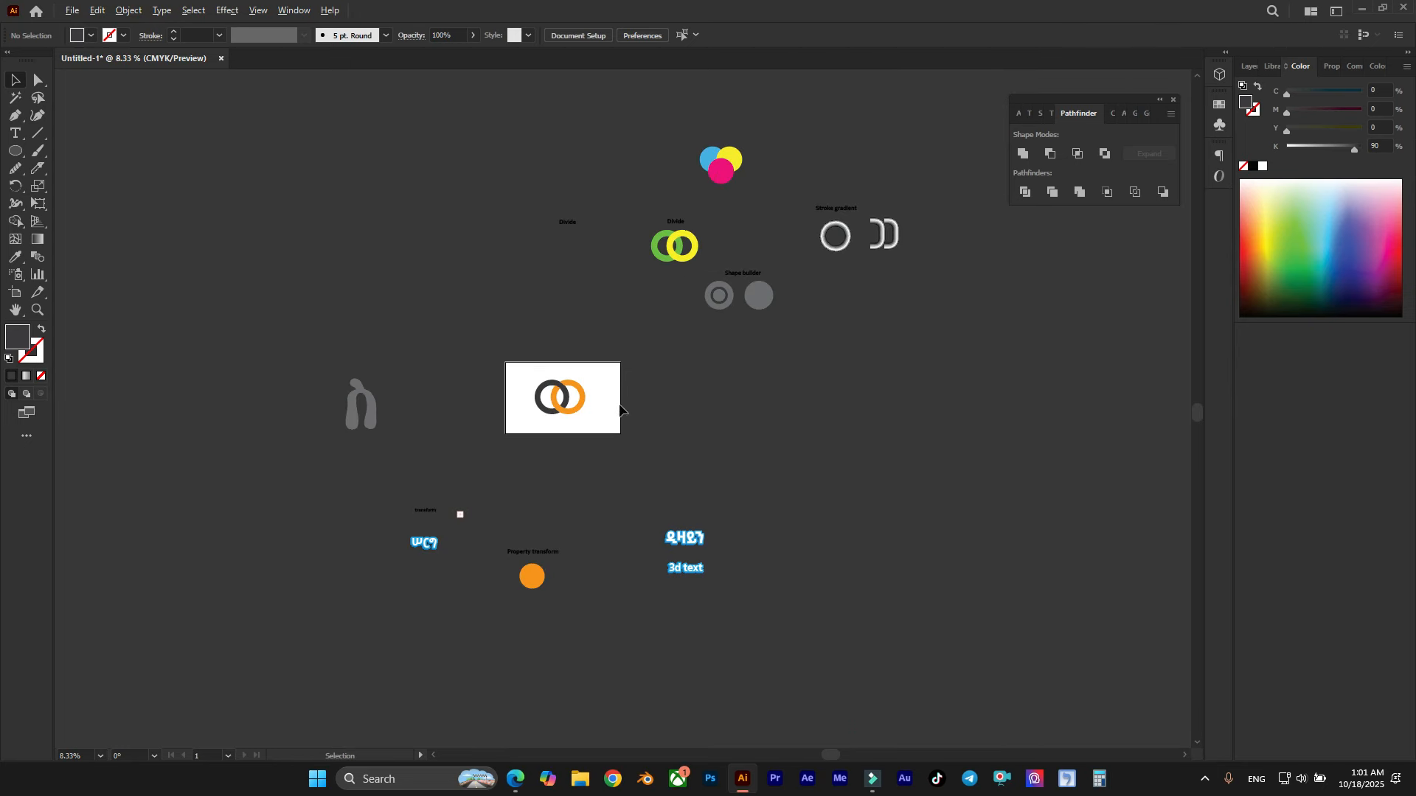
scroll(560, 411, up, 1)
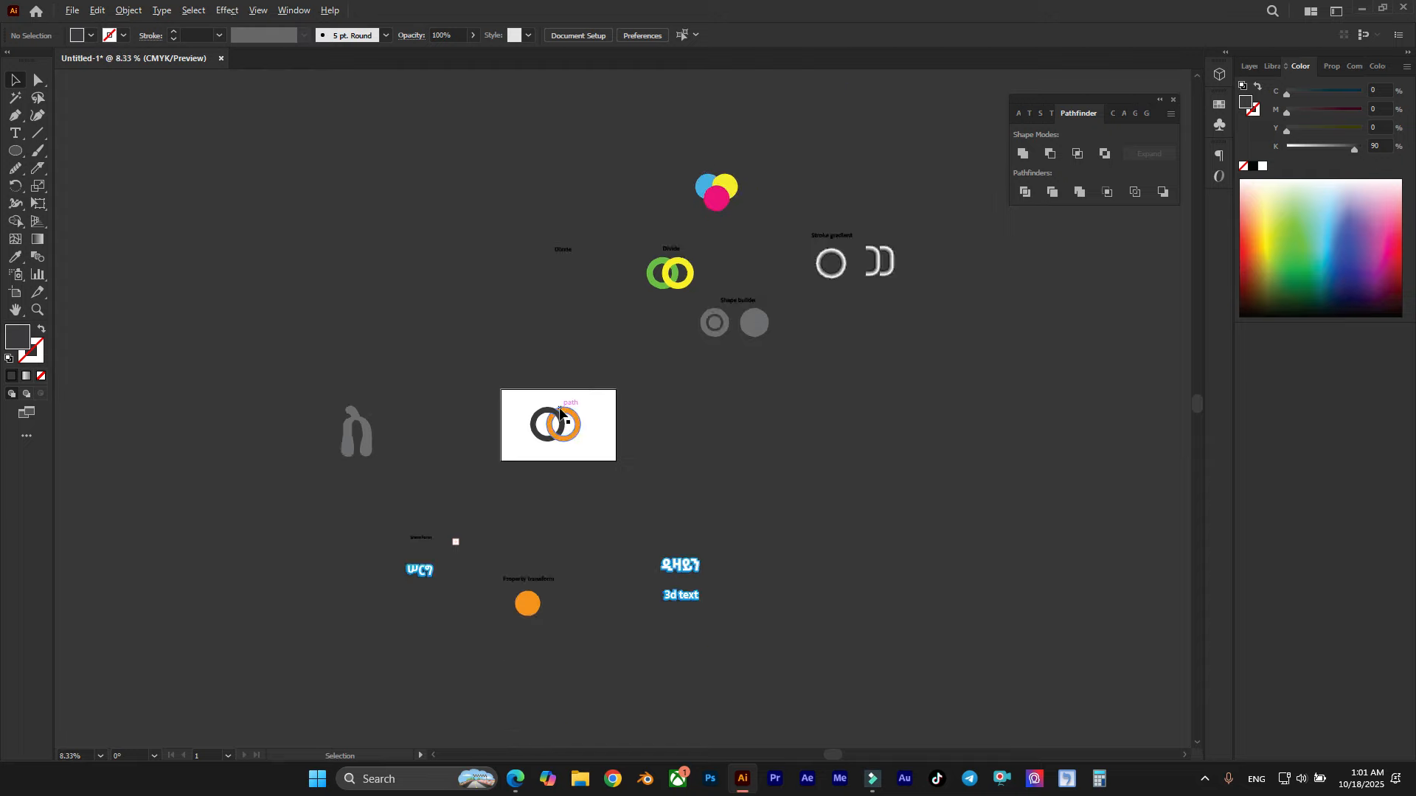
scroll(564, 393, up, 1)
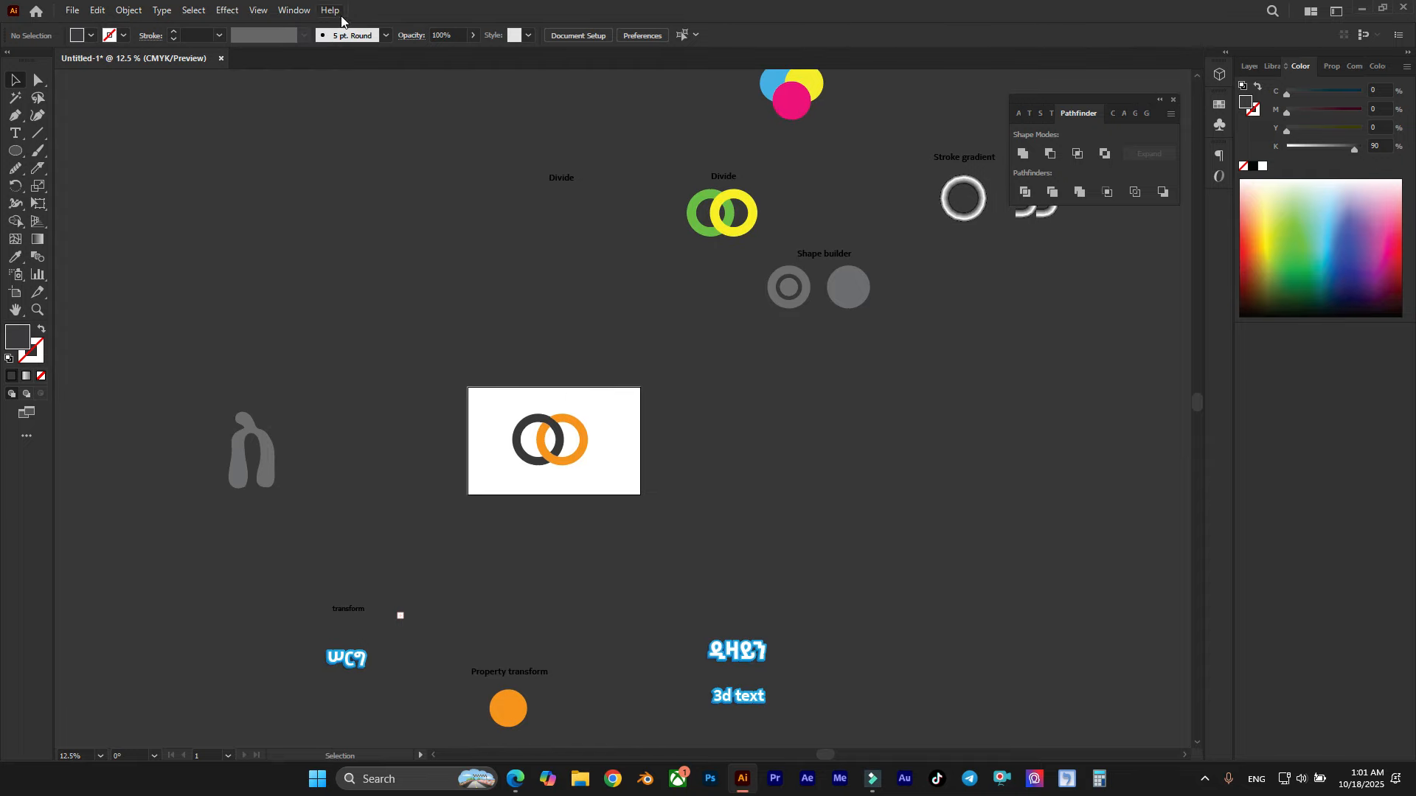
click(259, 10)
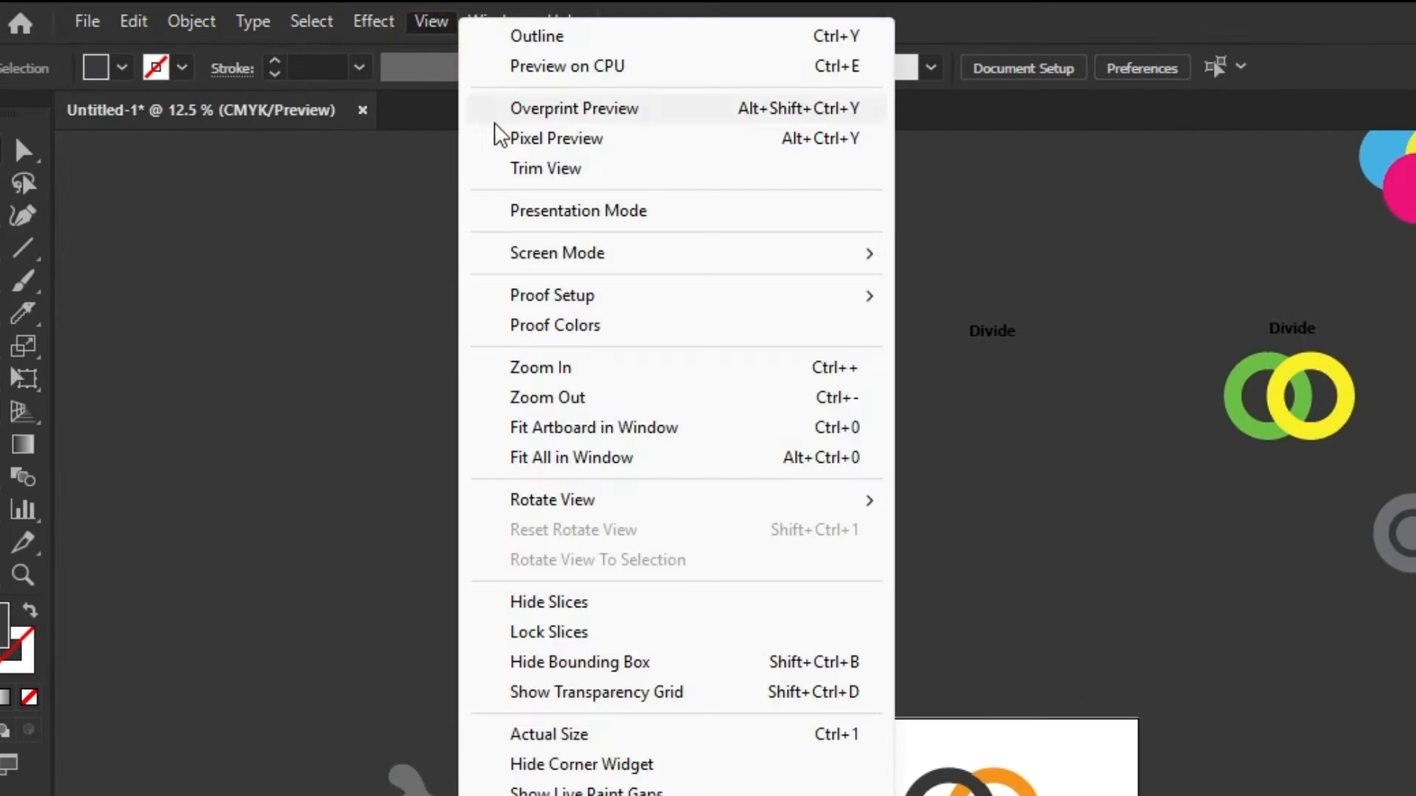
click(521, 175)
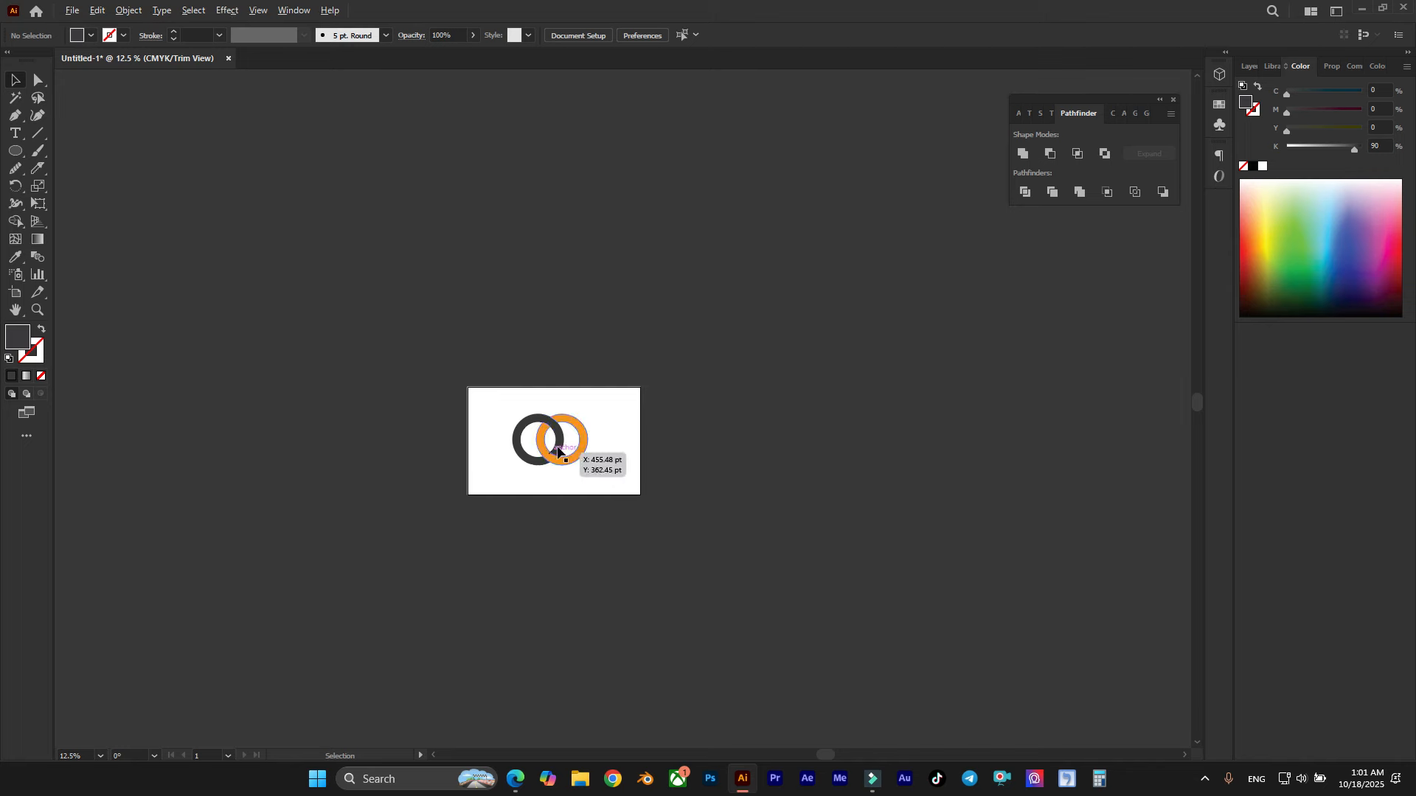
scroll(558, 453, up, 4)
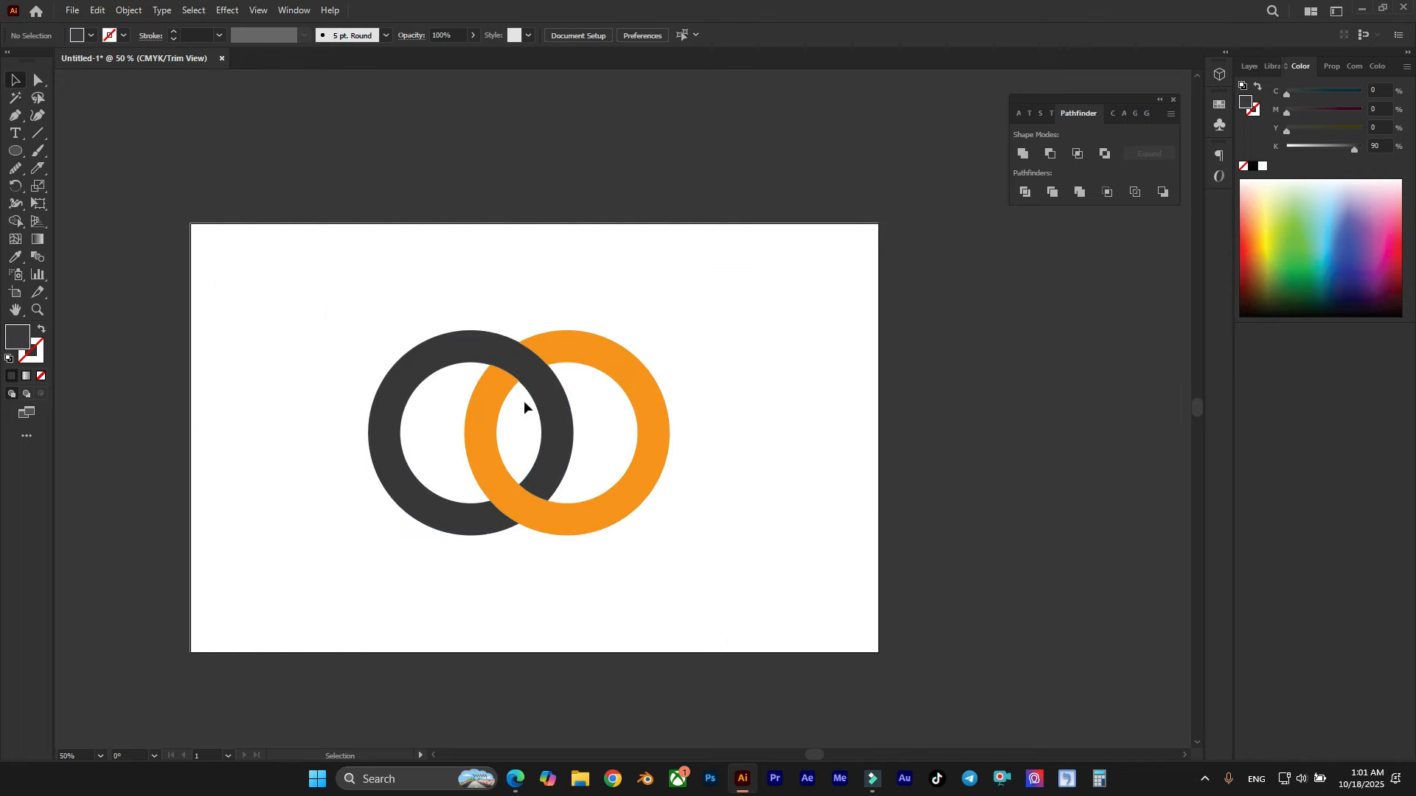
scroll(366, 433, up, 1)
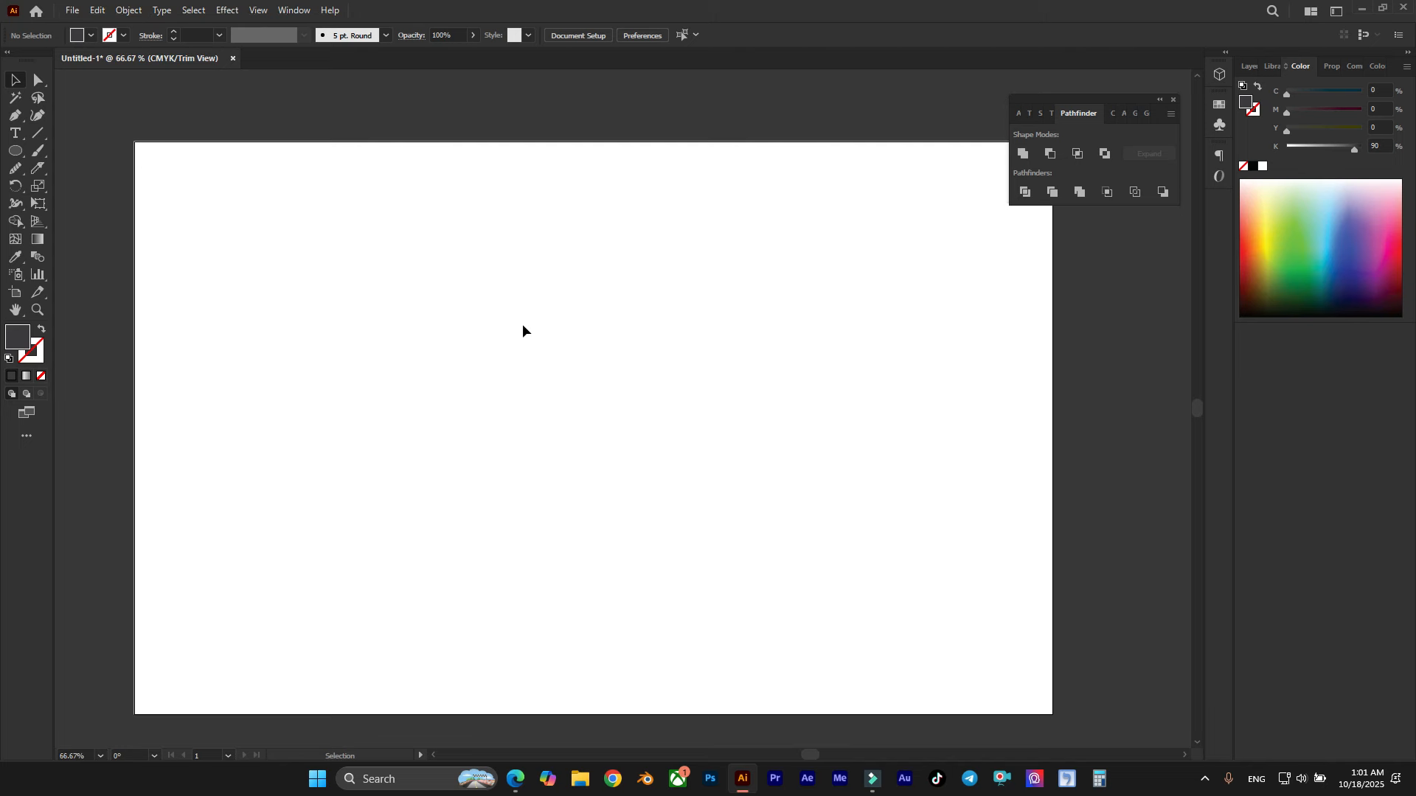
Add five new artboards in a row beside the first one with the Artboard tool, and return to the Selection tool.
scroll(522, 325, down, 1)
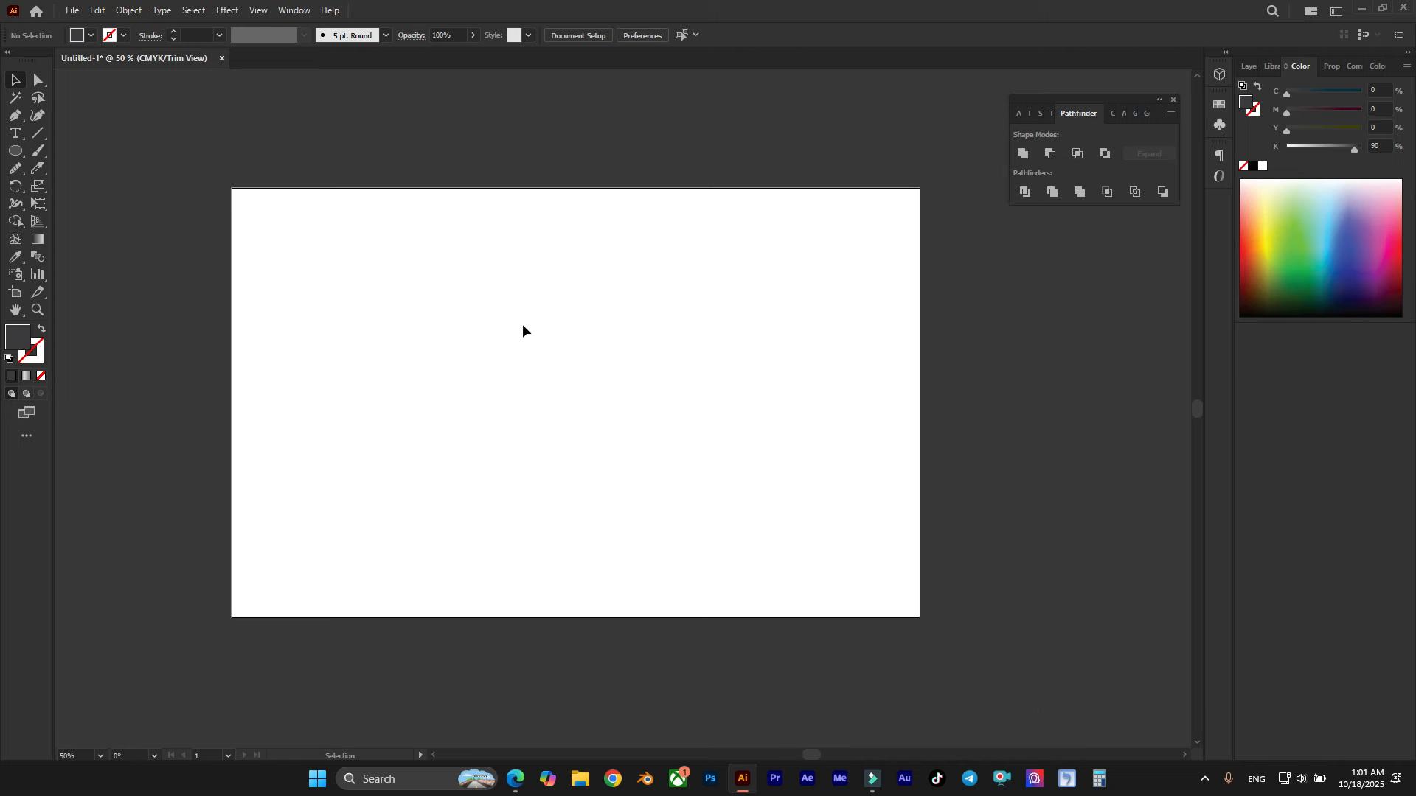
click(18, 293)
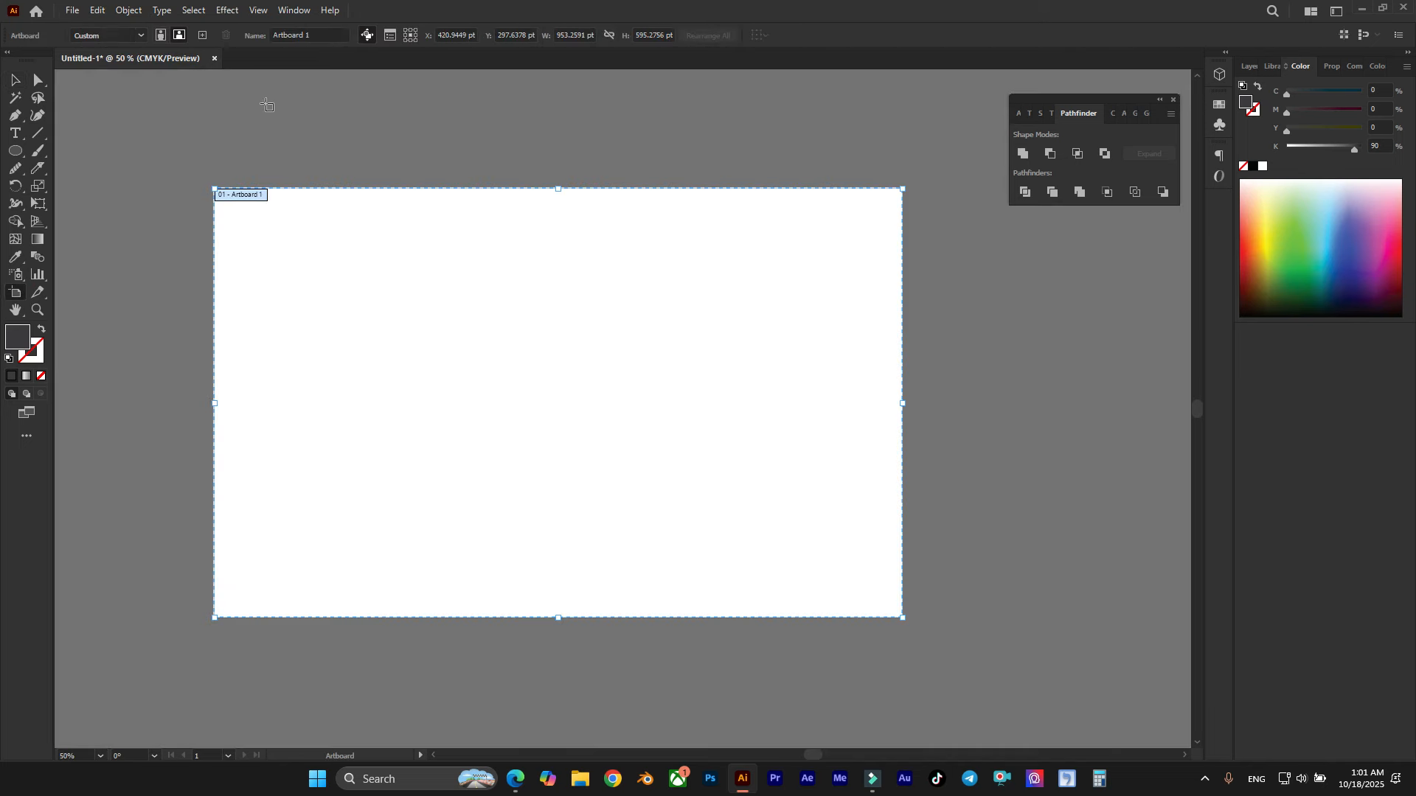
click(203, 37)
click(203, 37)
click(203, 37)
click(203, 37)
click(203, 37)
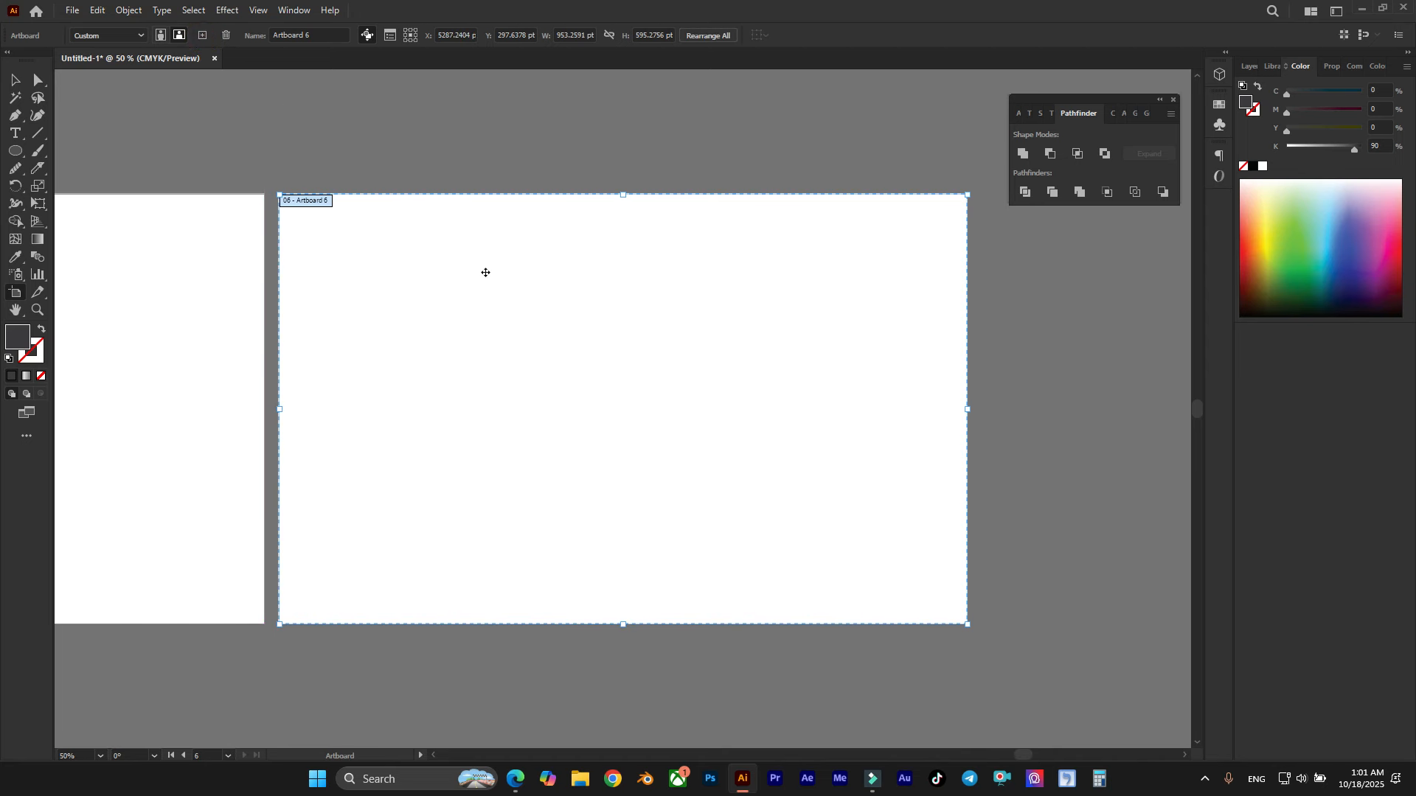
click(207, 757)
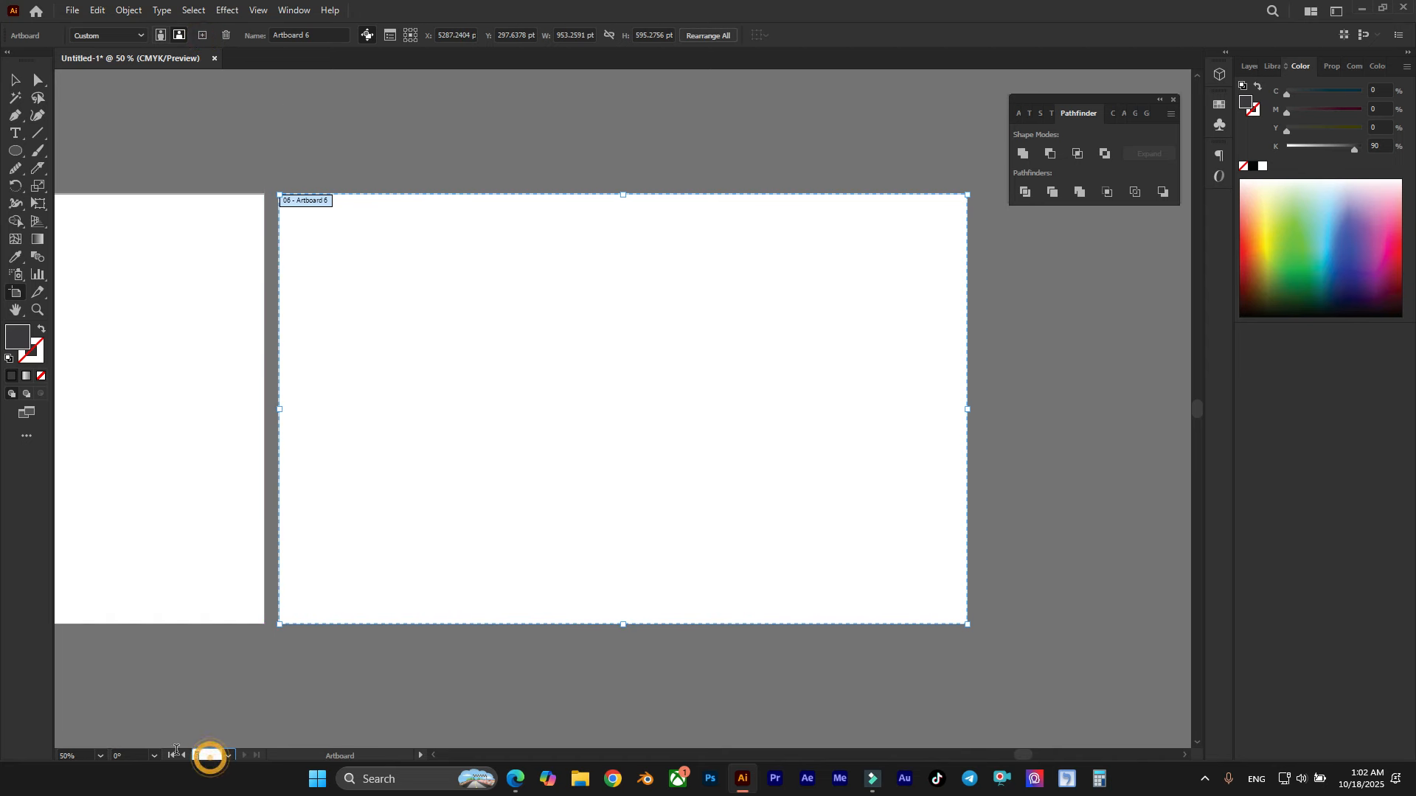
scroll(690, 546, down, 4)
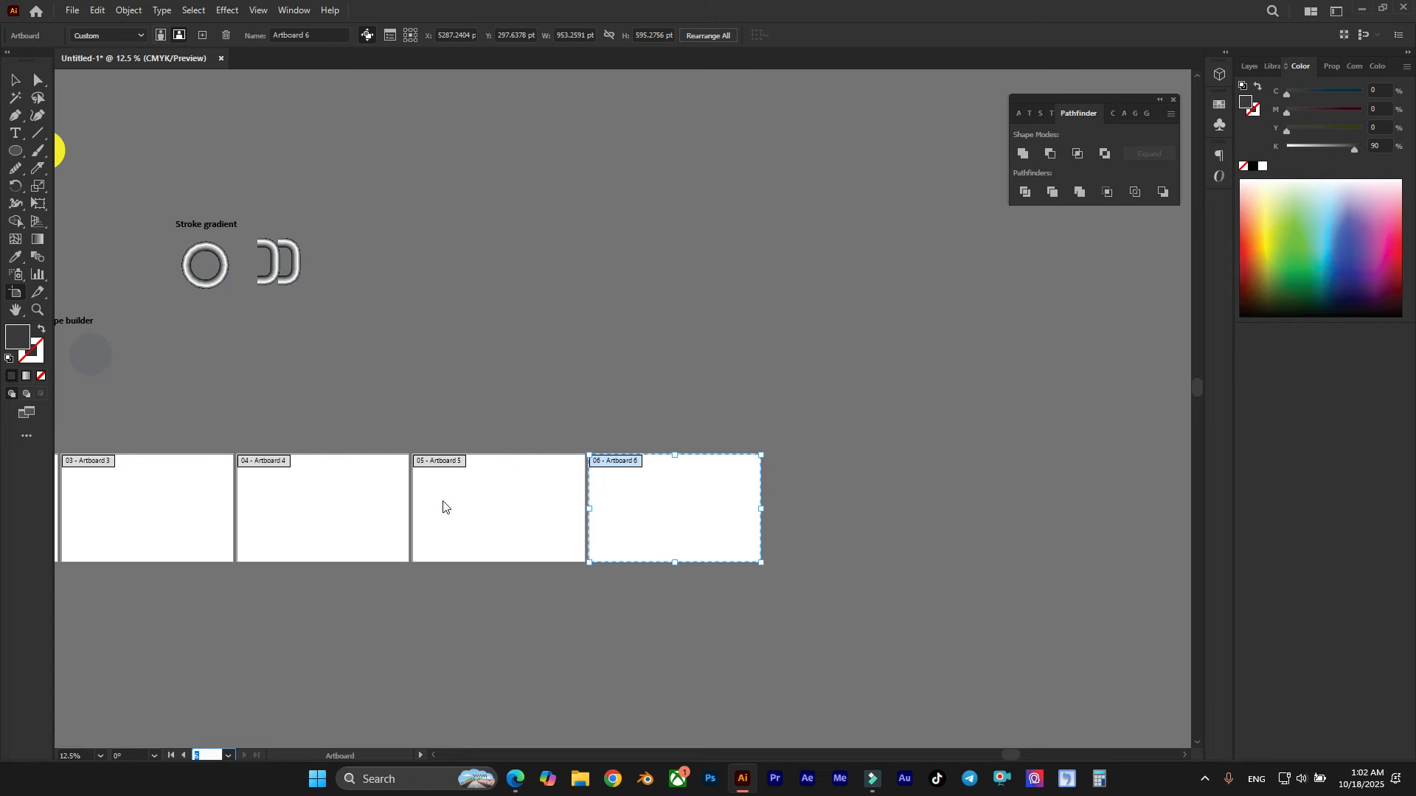
key(v)
Select the text samples and orange circle below the artboard row and move them to the left.
scroll(316, 405, left, 8)
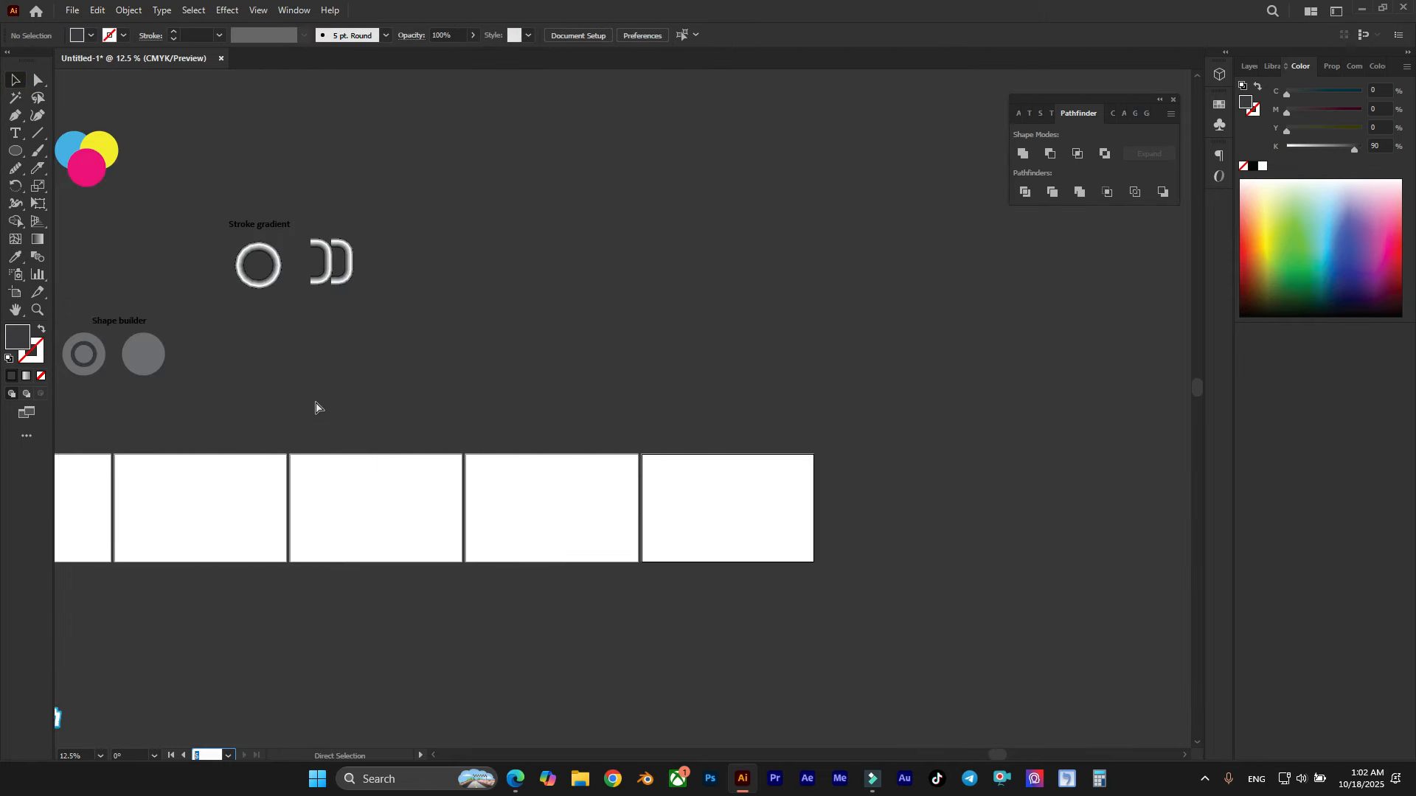
scroll(442, 439, down, 1)
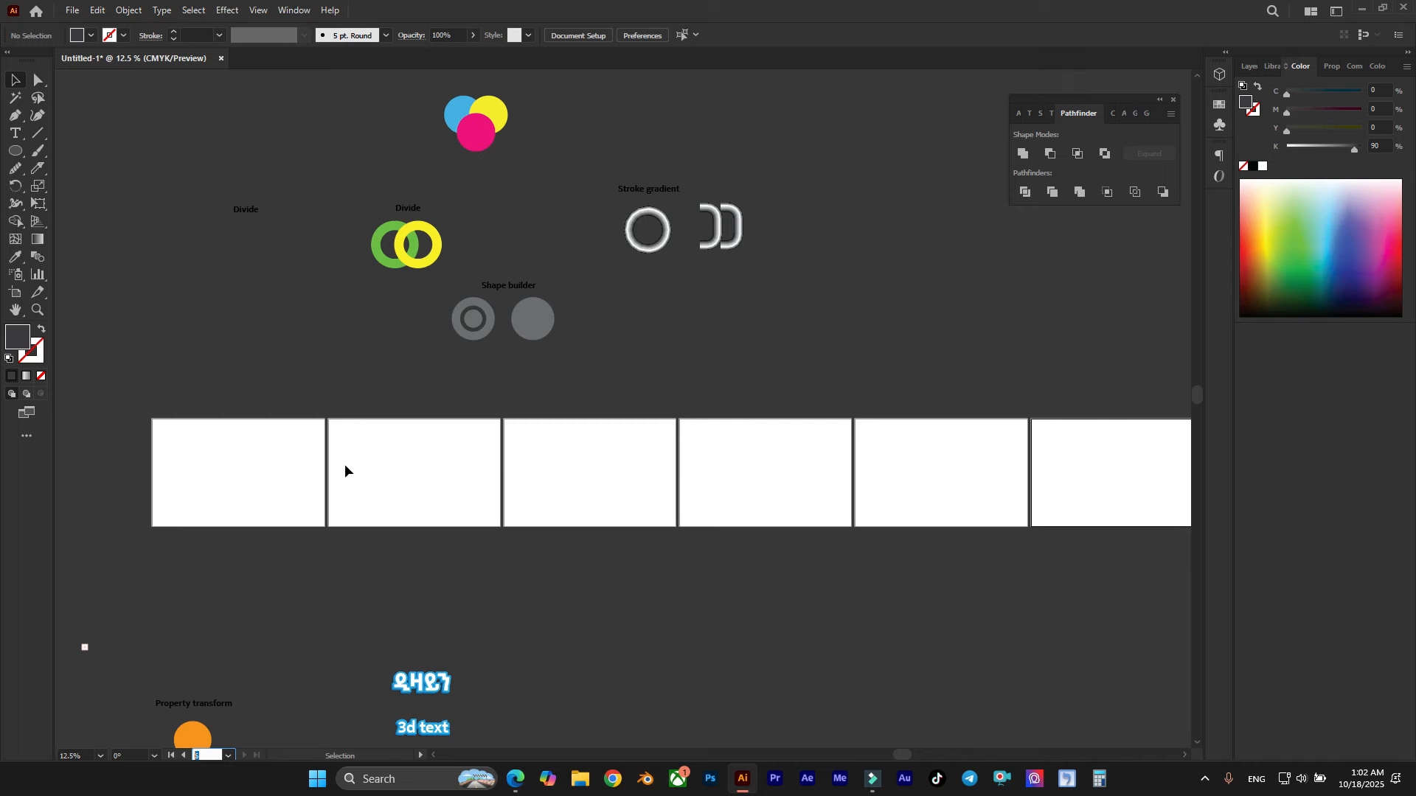
scroll(475, 398, down, 1)
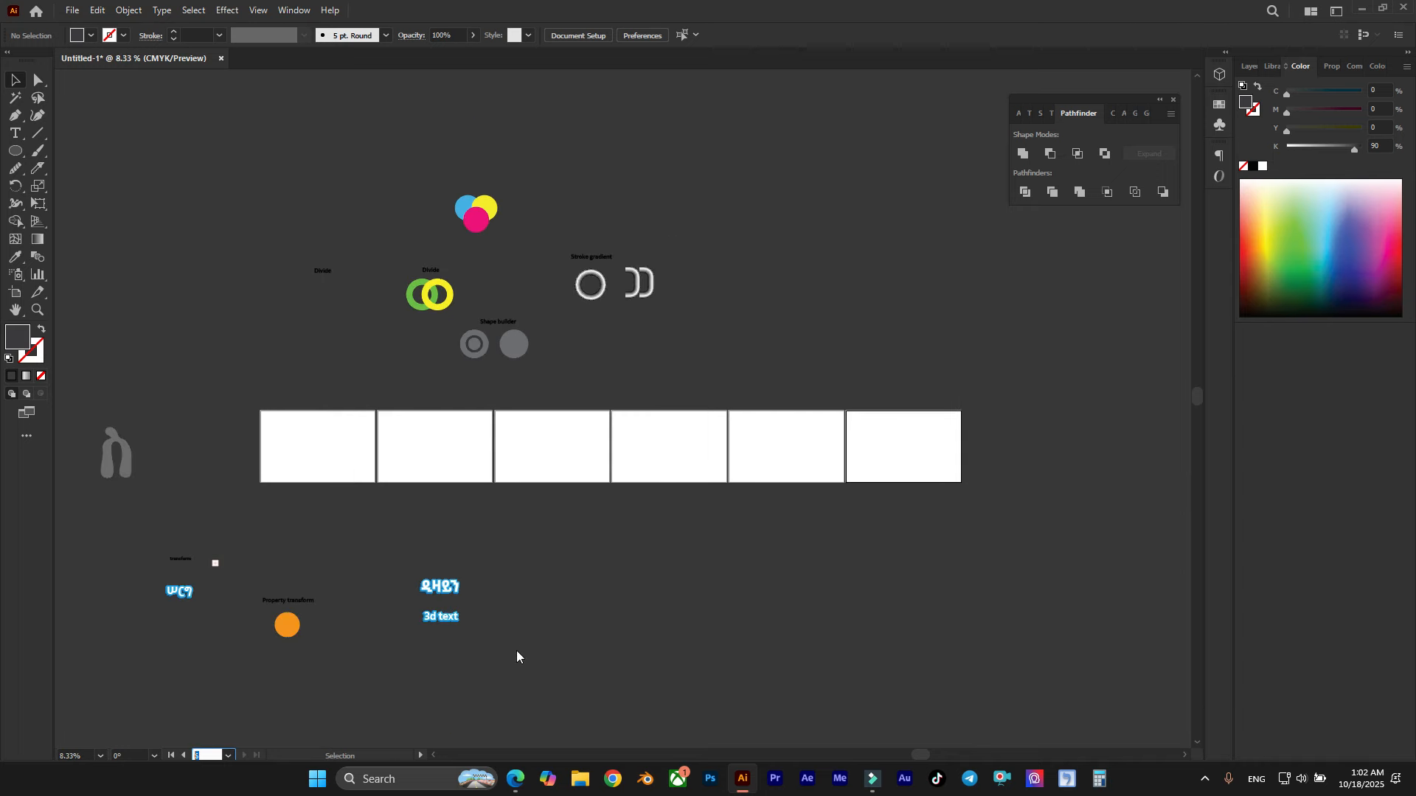
scroll(516, 657, left, 4)
drag(792, 664, 330, 506)
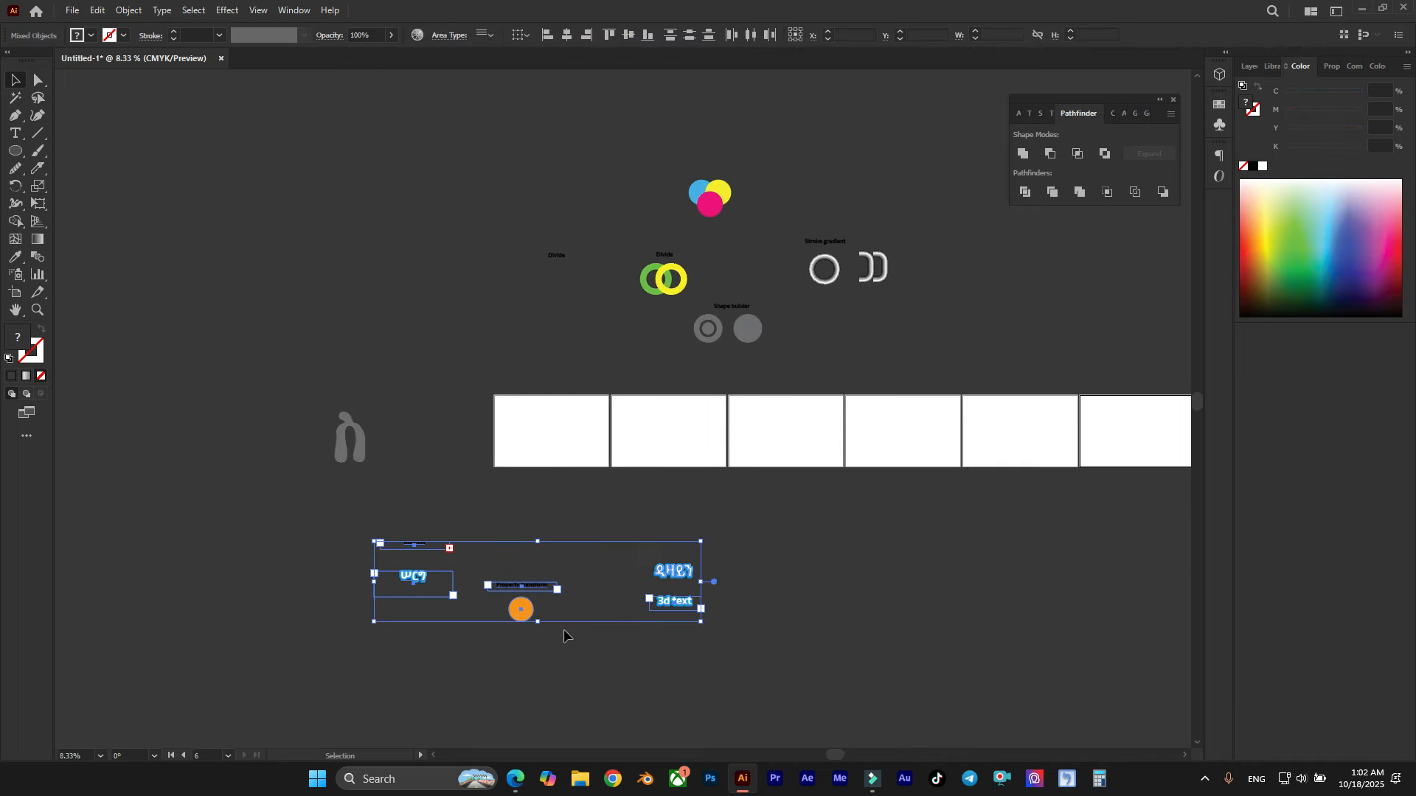
drag(521, 610, 233, 558)
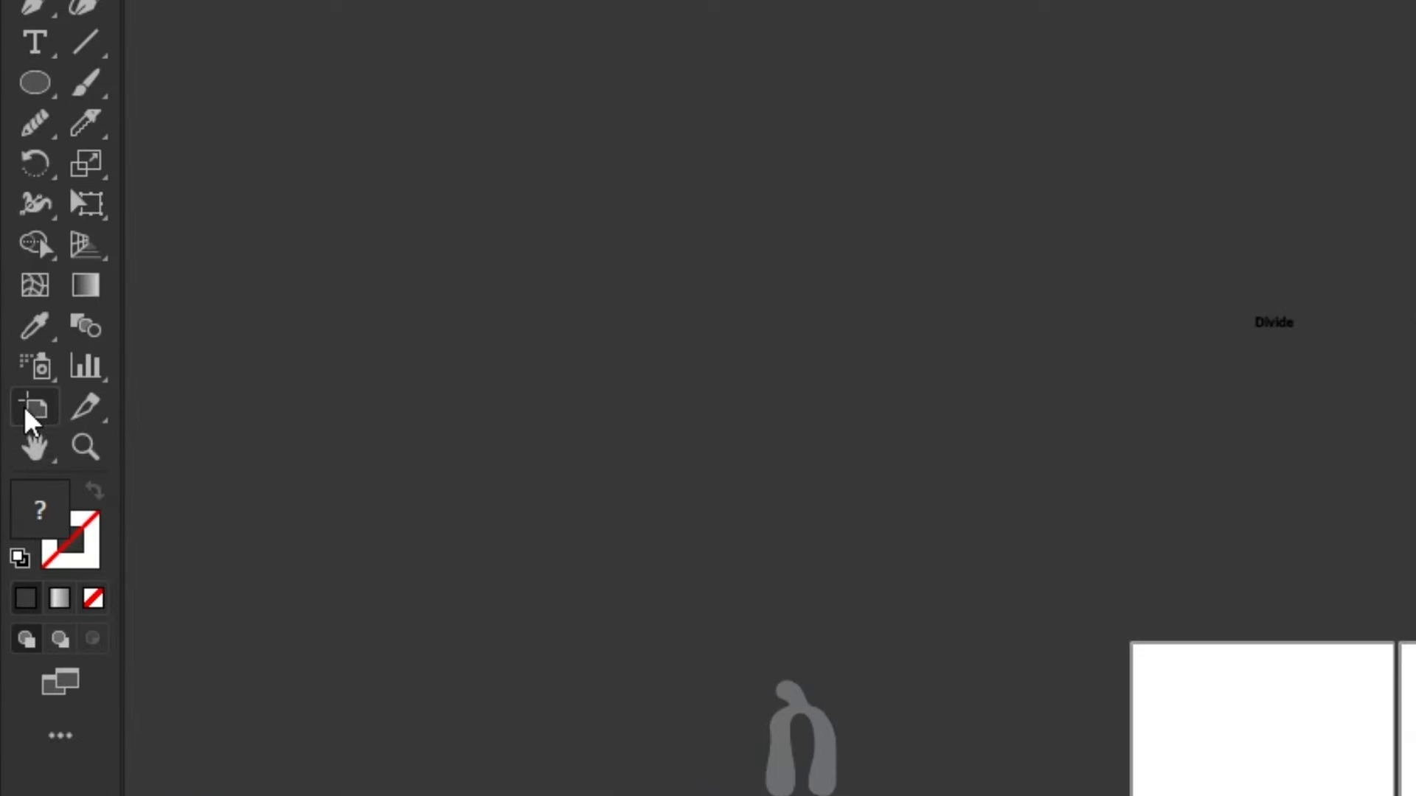
Switch to the Artboard tool to rearrange all the artboards.
click(31, 410)
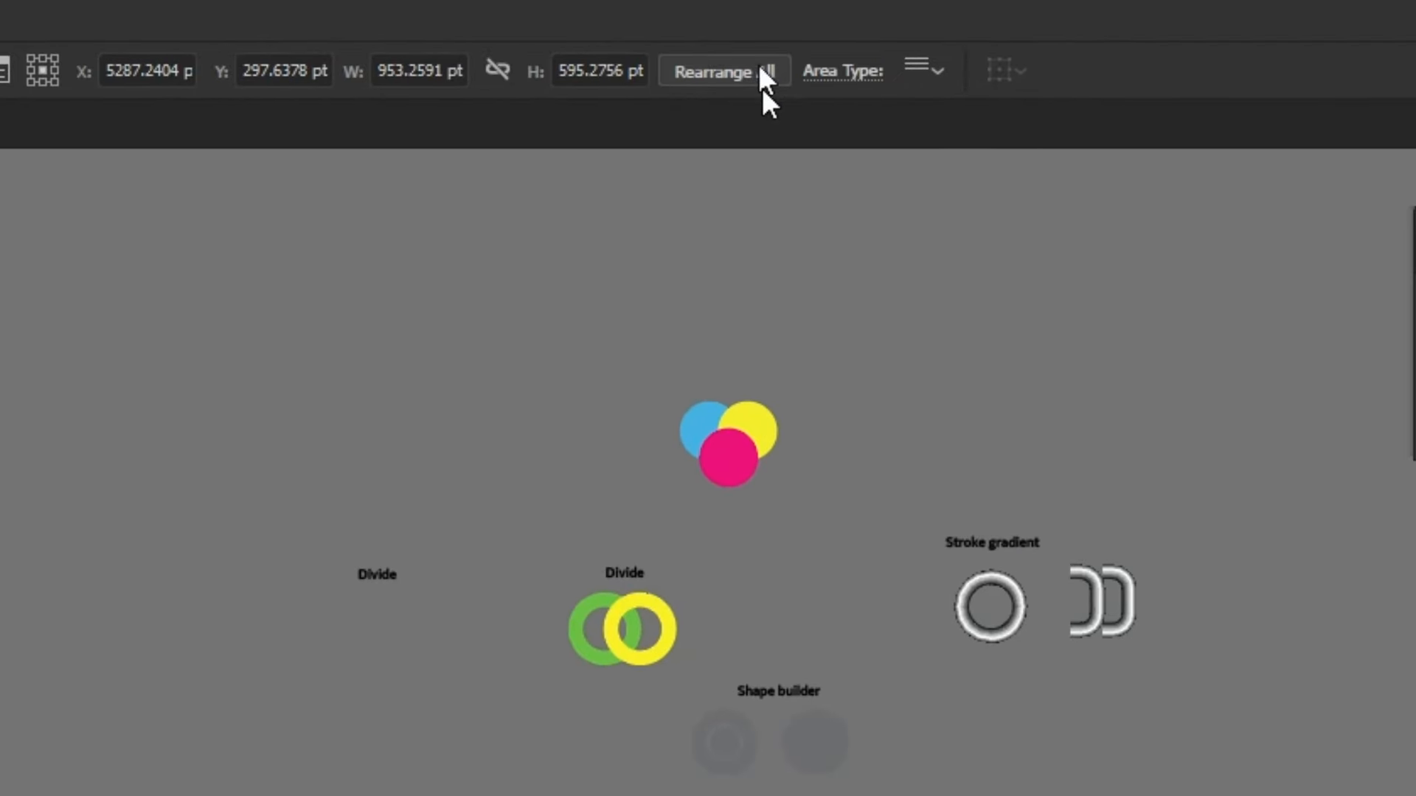